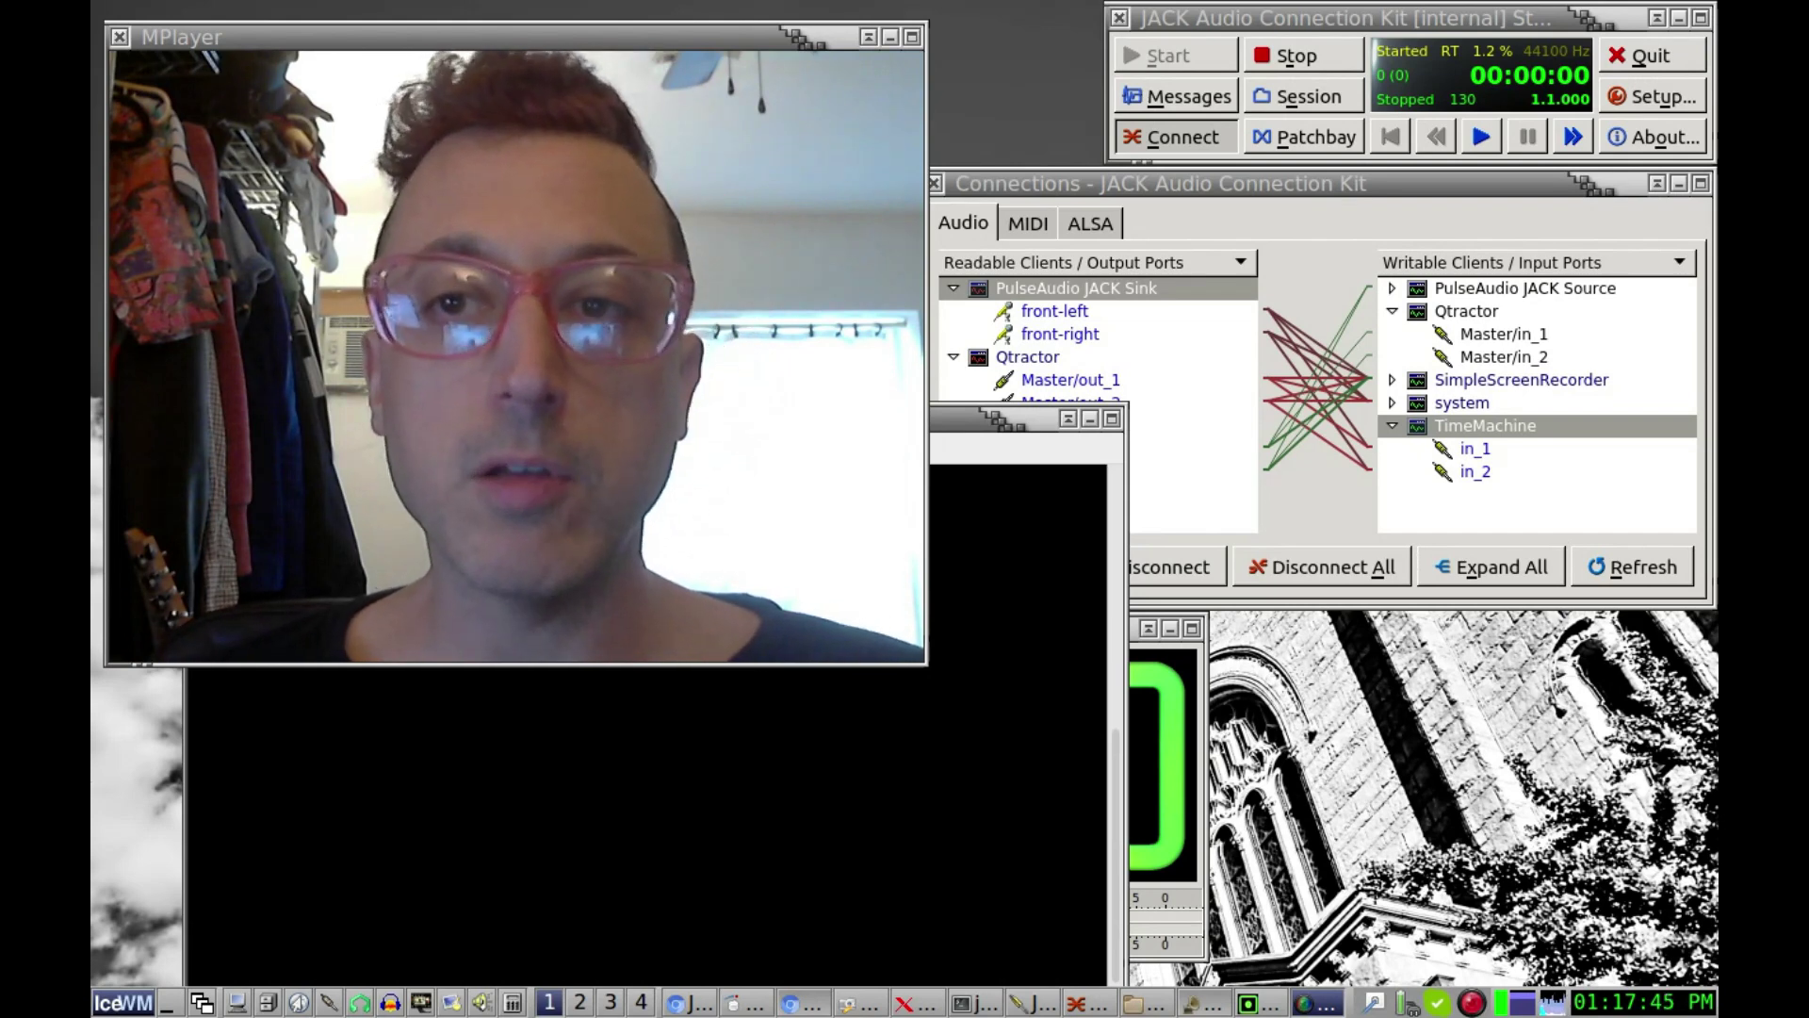
# Raise the QjackCtl audio Connections window above MPlayer so all TimeMachine routings are visible
pyautogui.click(1504, 25)
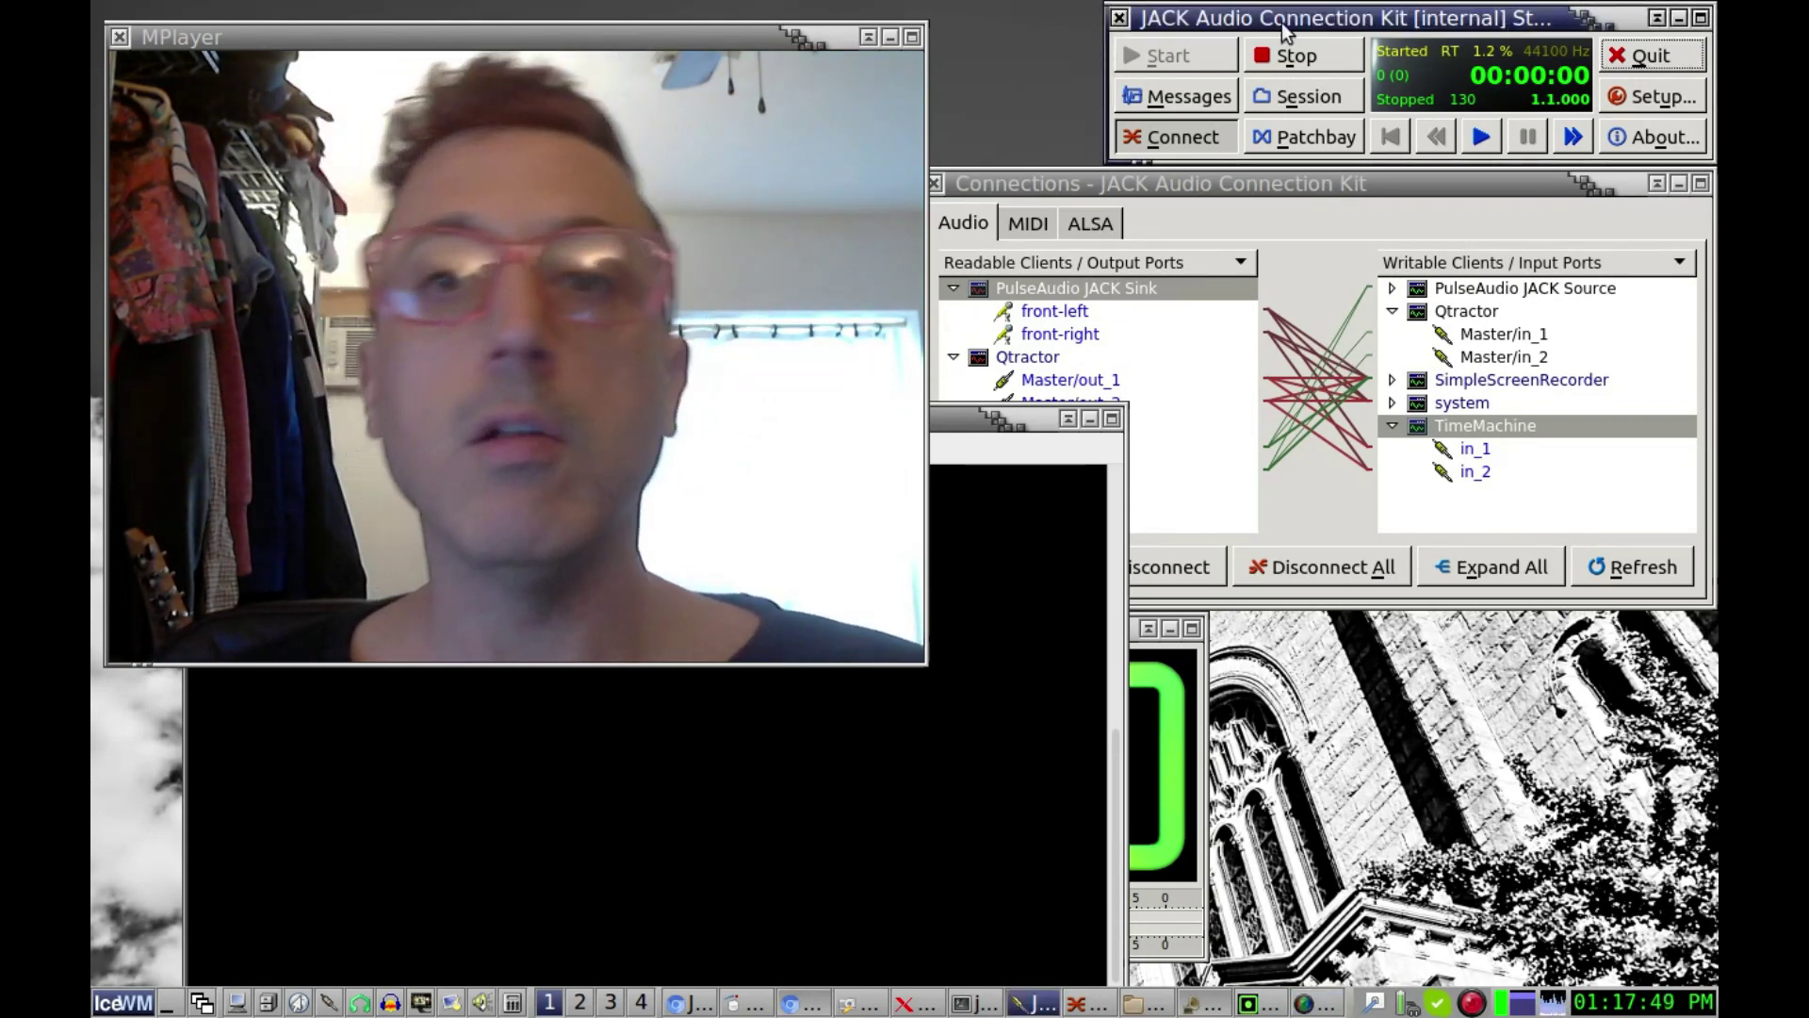
pyautogui.click(1262, 187)
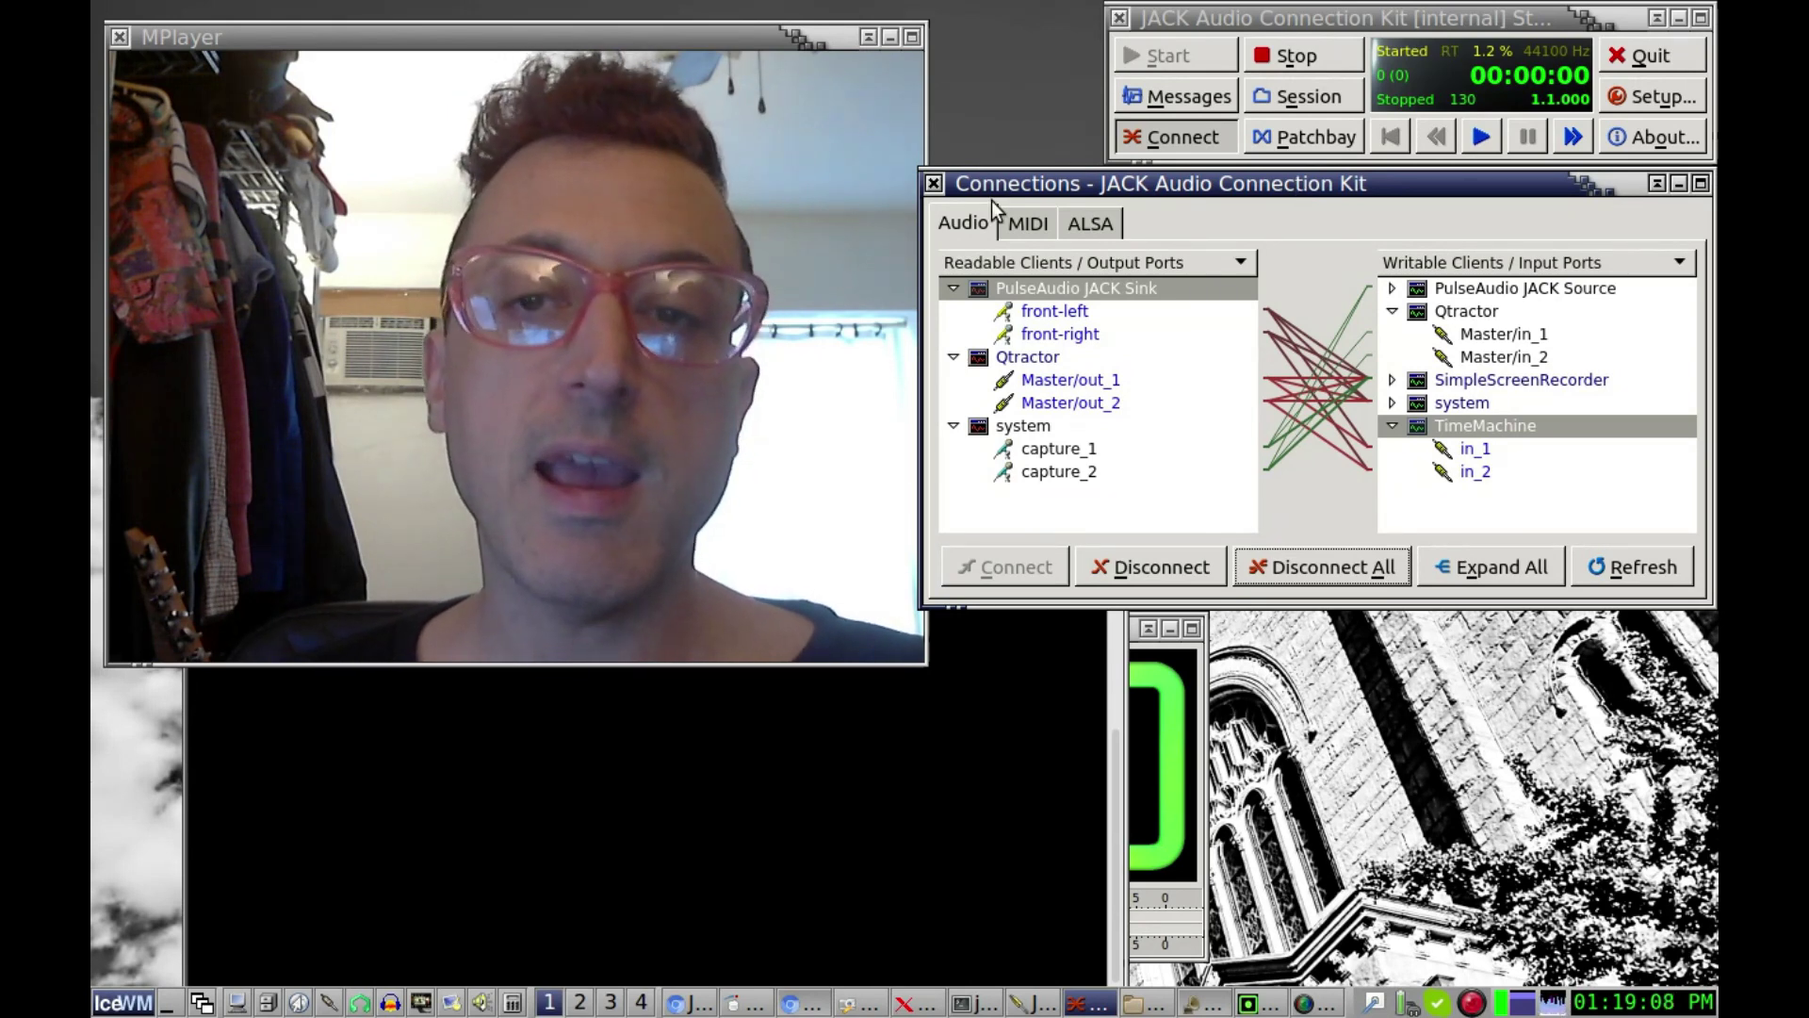
# Check the ALSA and MIDI client lists, return to Audio, then close Connections
pyautogui.click(1120, 224)
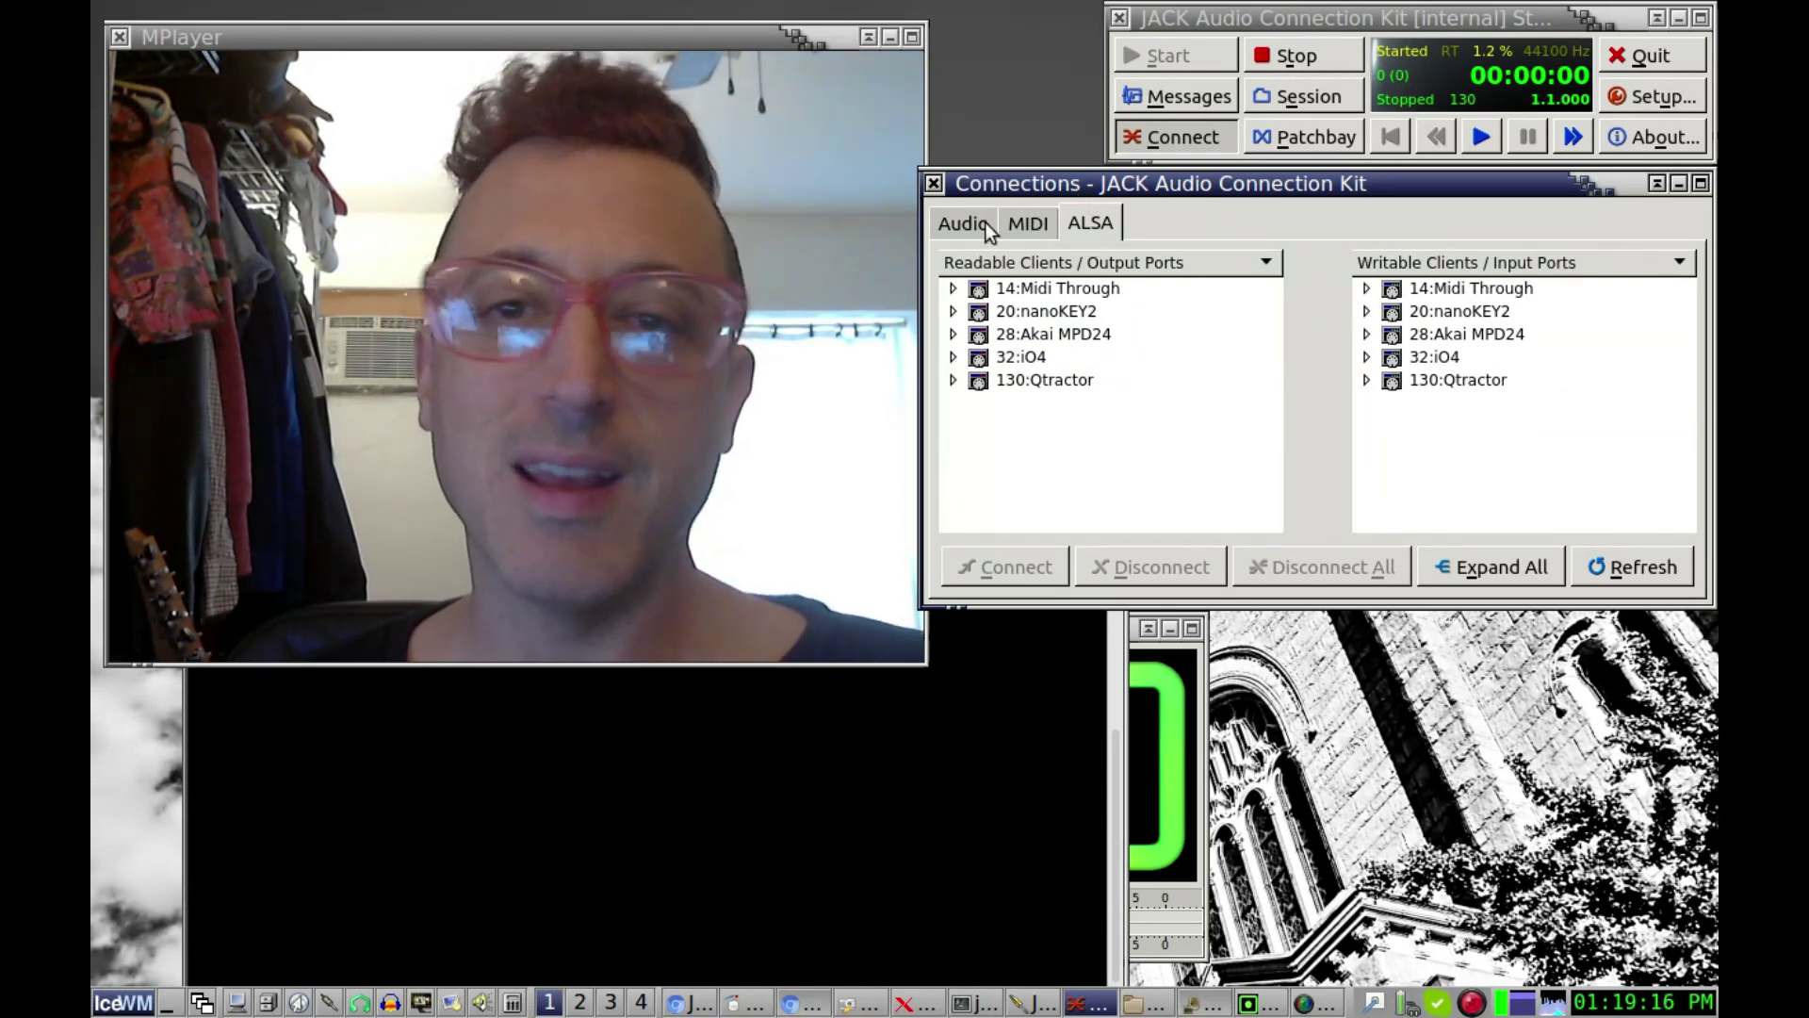
pyautogui.click(961, 226)
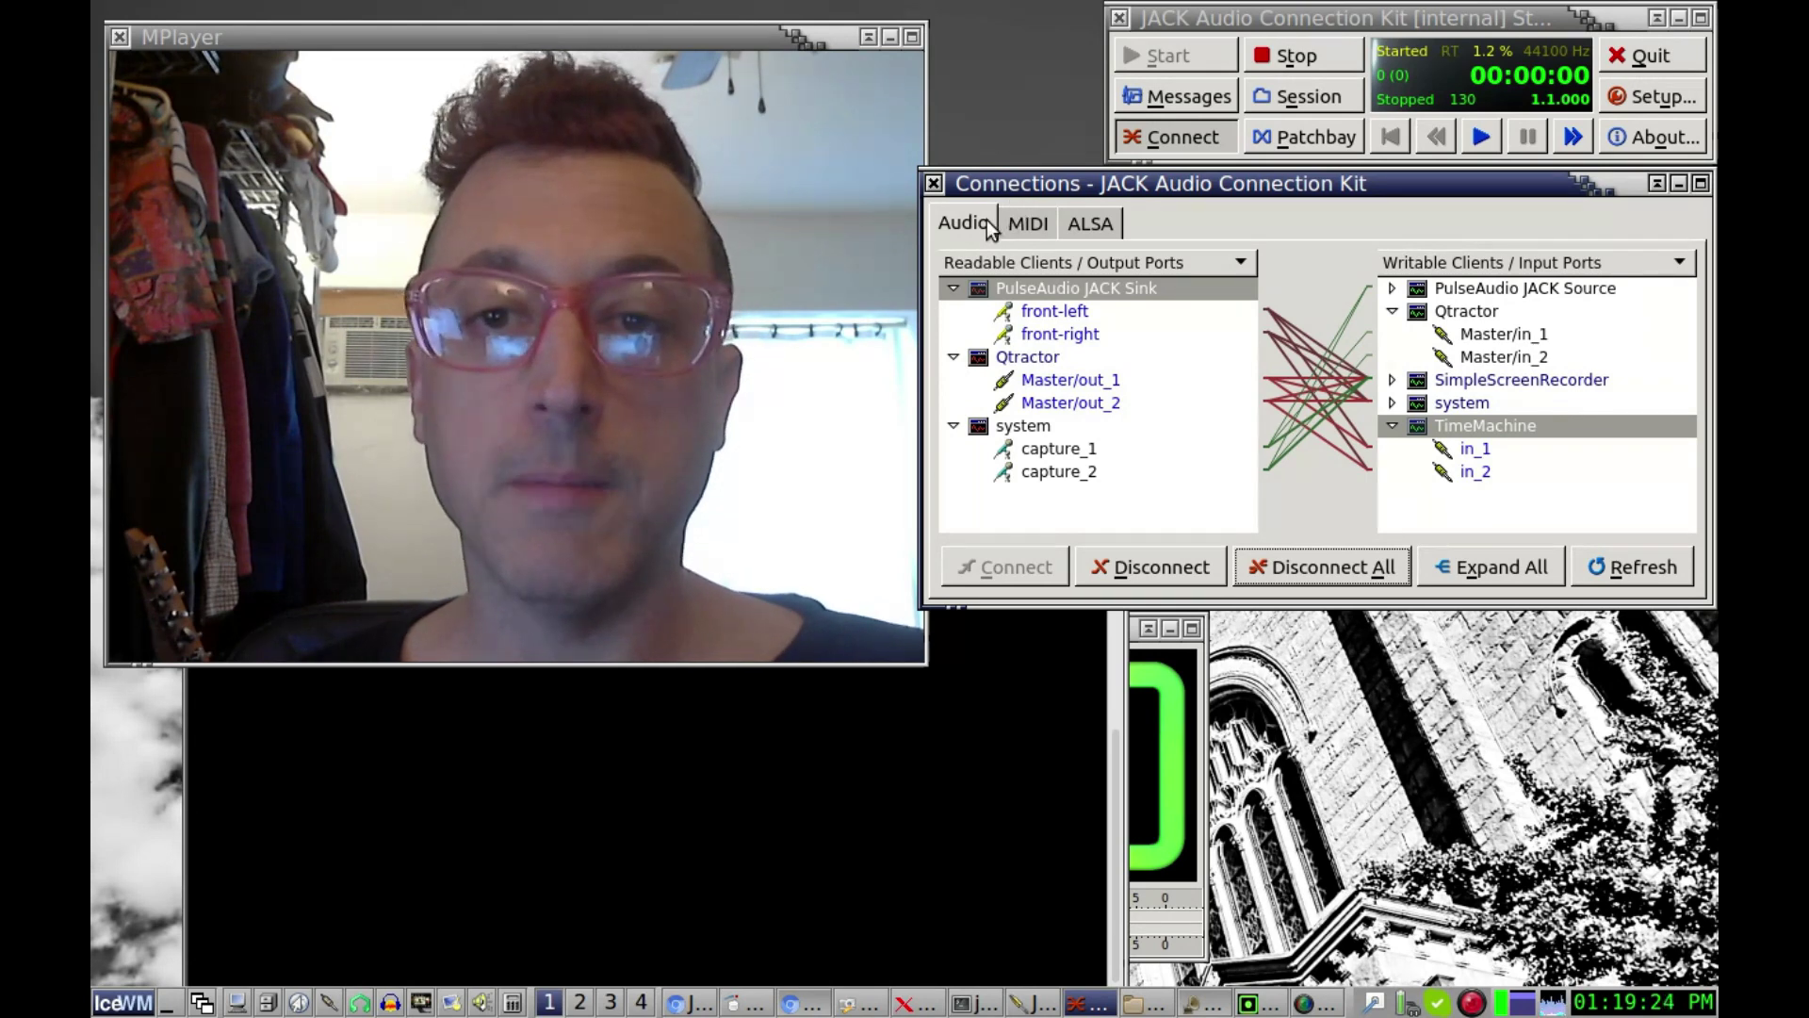
pyautogui.click(1093, 223)
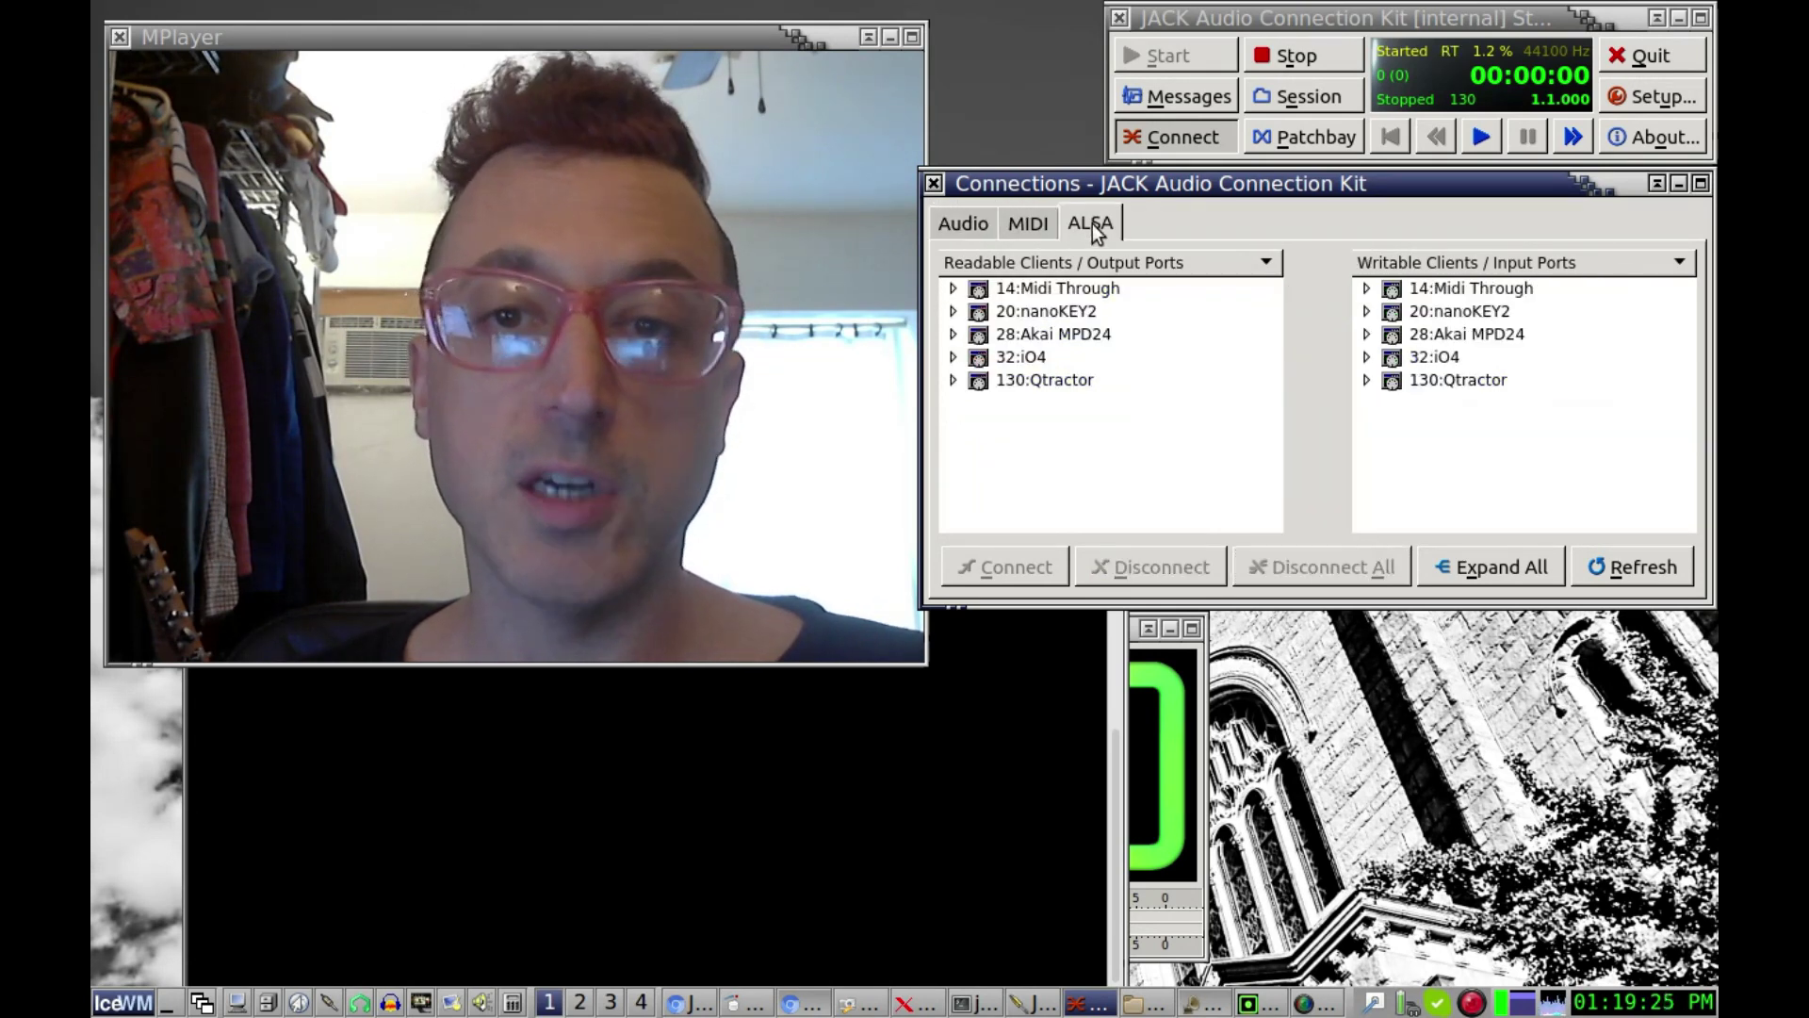
pyautogui.click(1029, 224)
pyautogui.click(966, 226)
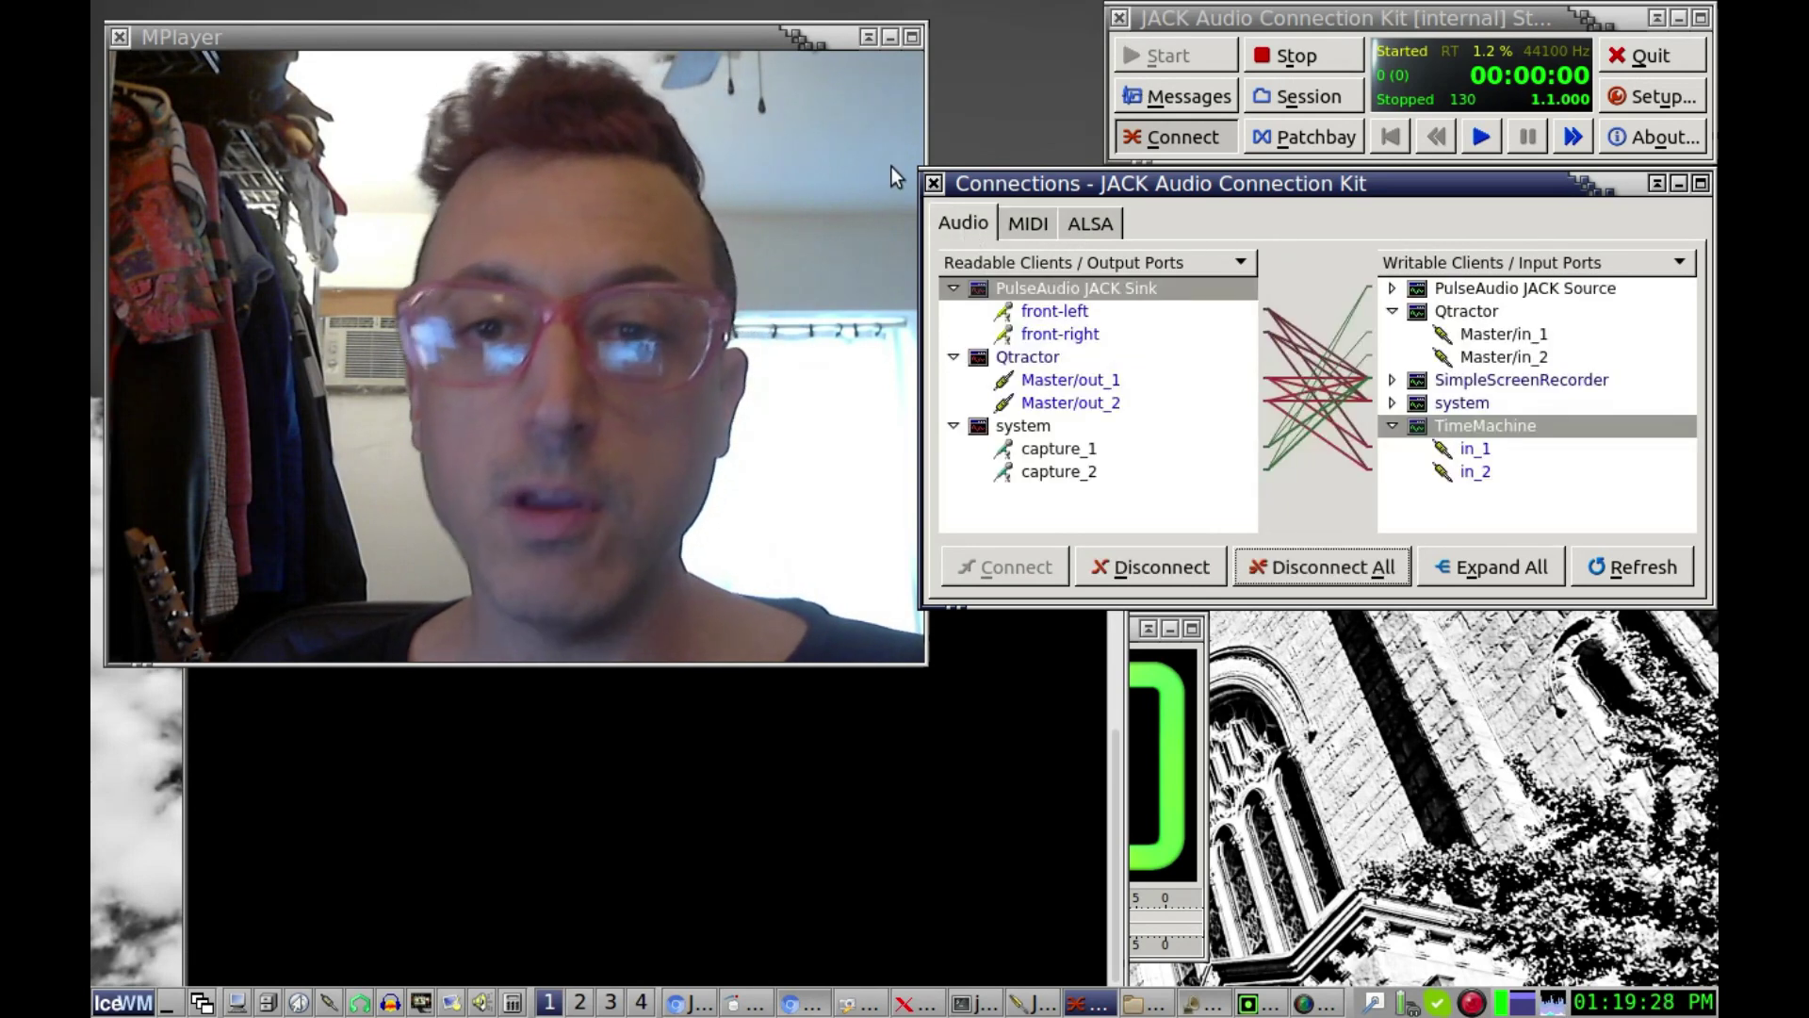
pyautogui.click(933, 184)
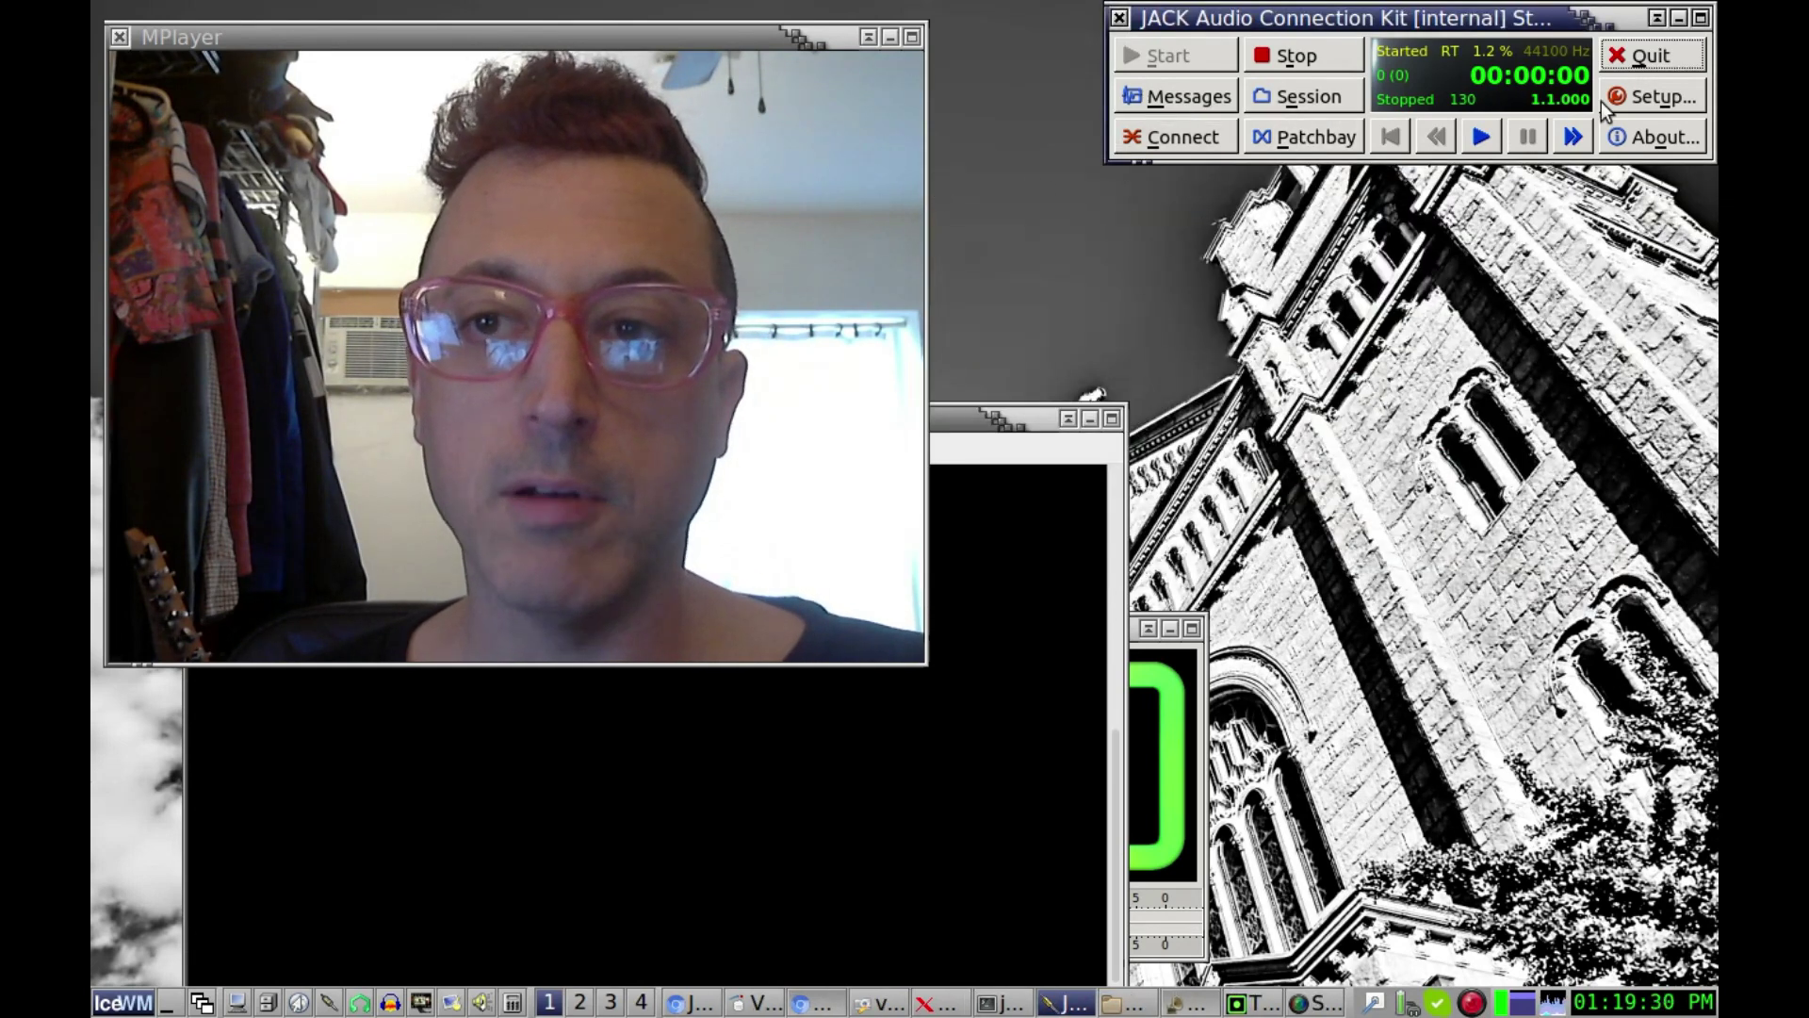
pyautogui.click(1650, 96)
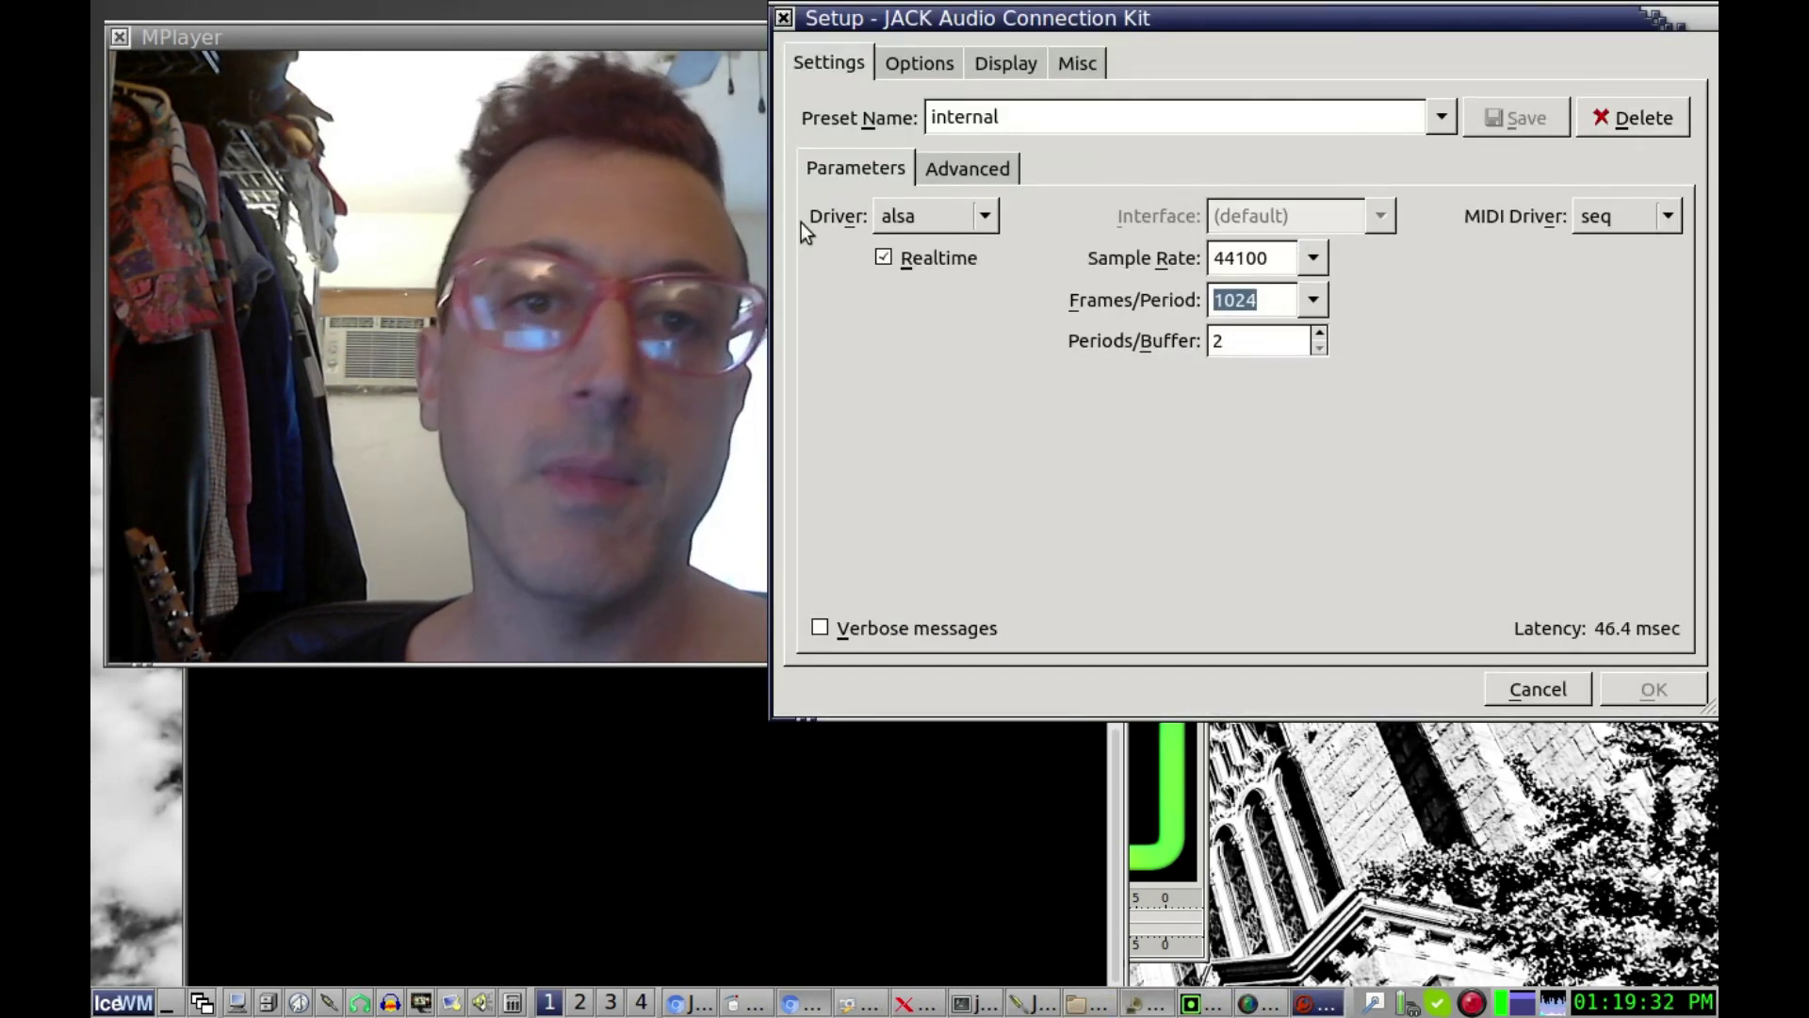
pyautogui.click(987, 220)
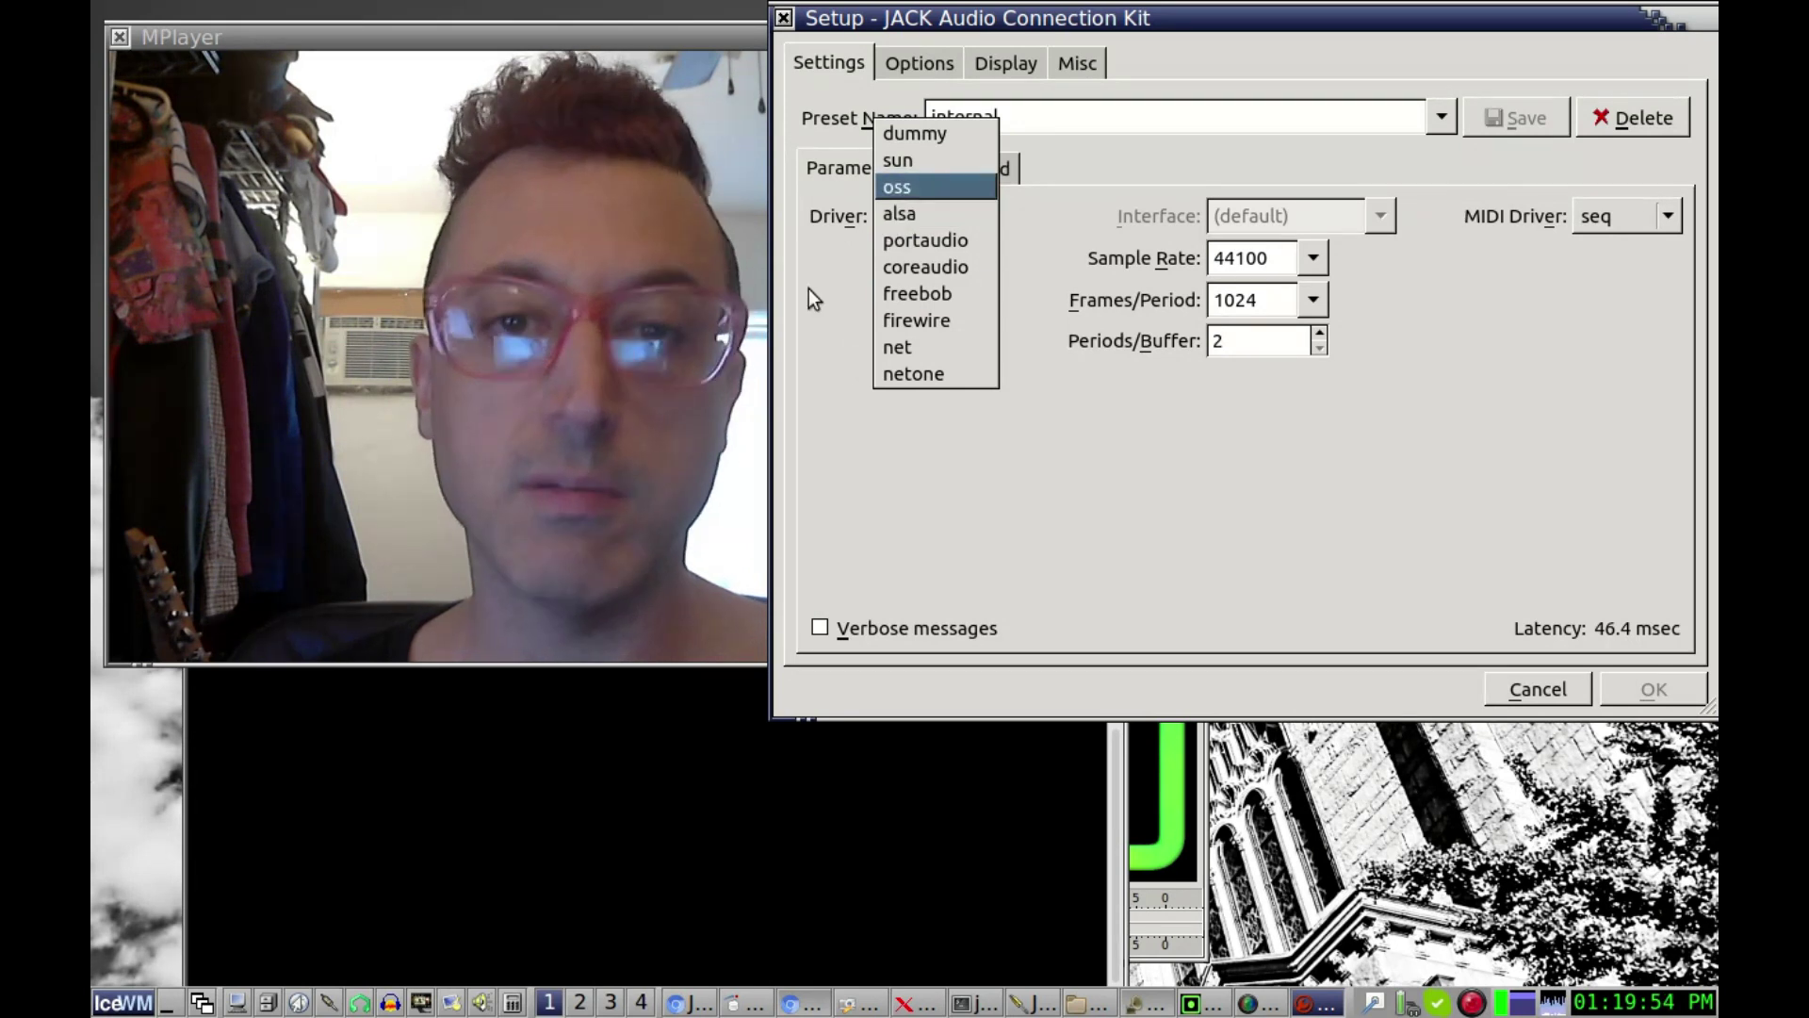
pyautogui.click(845, 309)
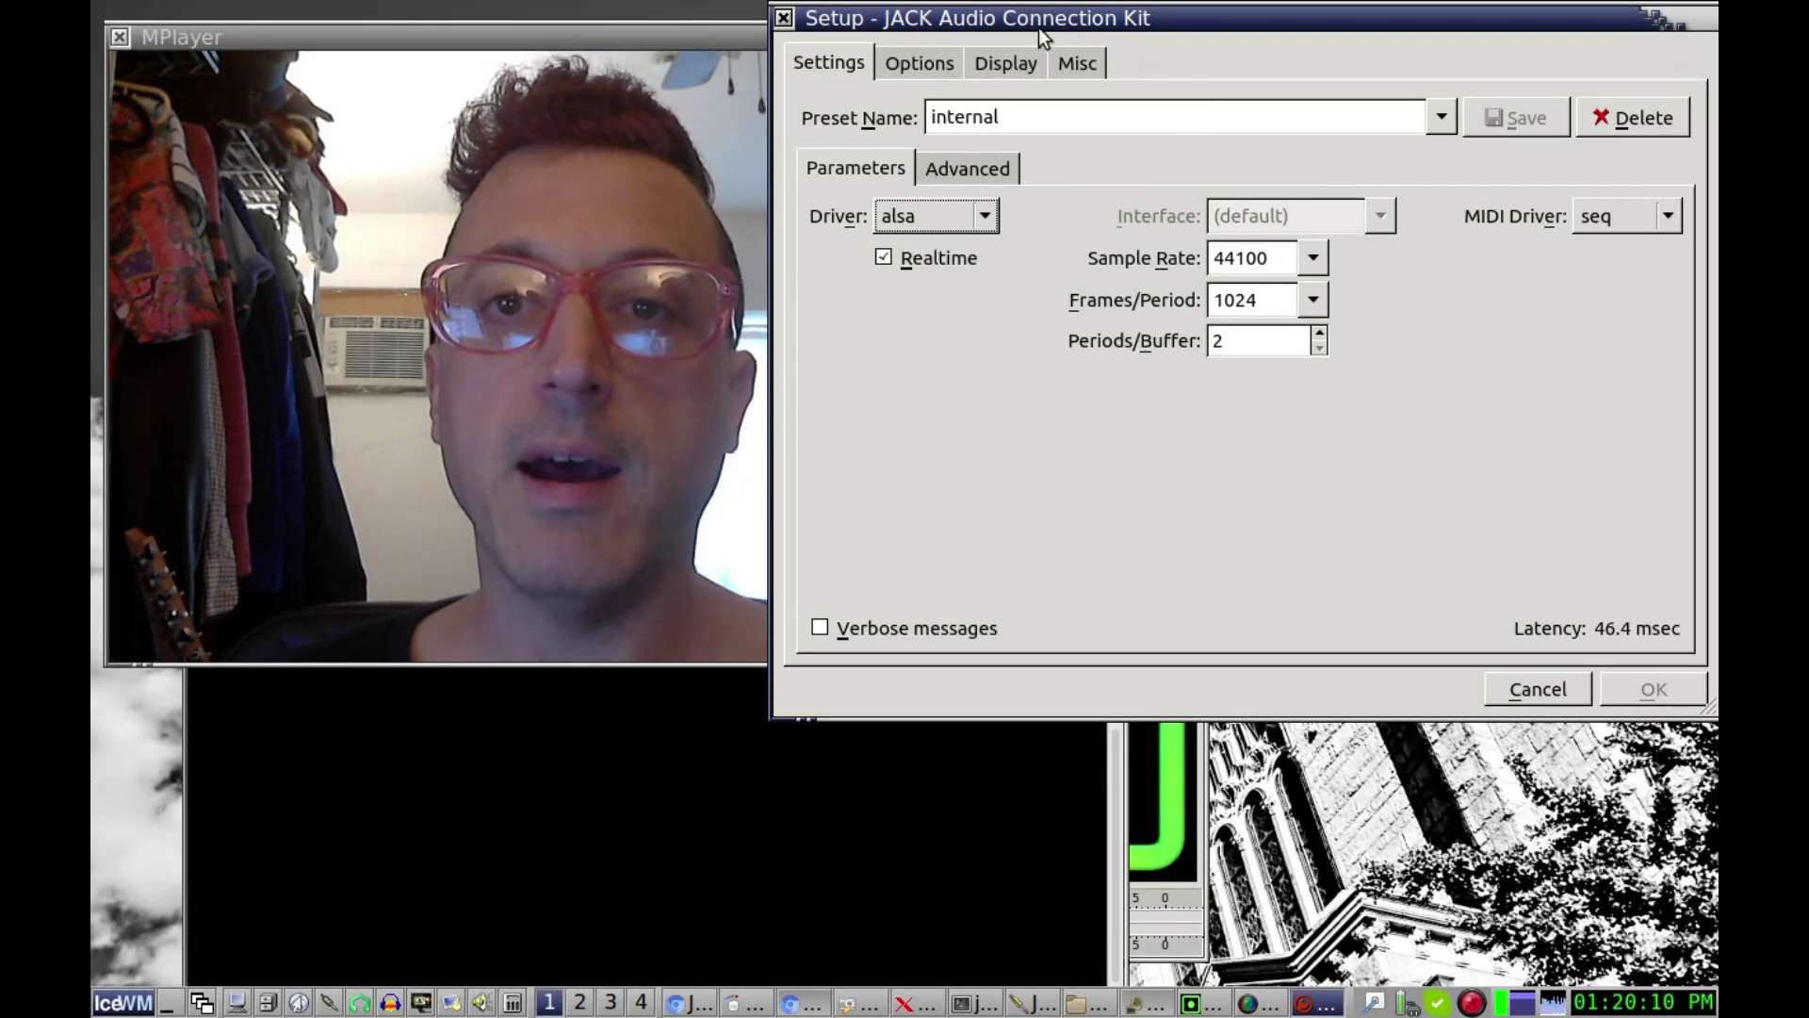
pyautogui.moveTo(1042, 26); pyautogui.dragTo(1008, 59)
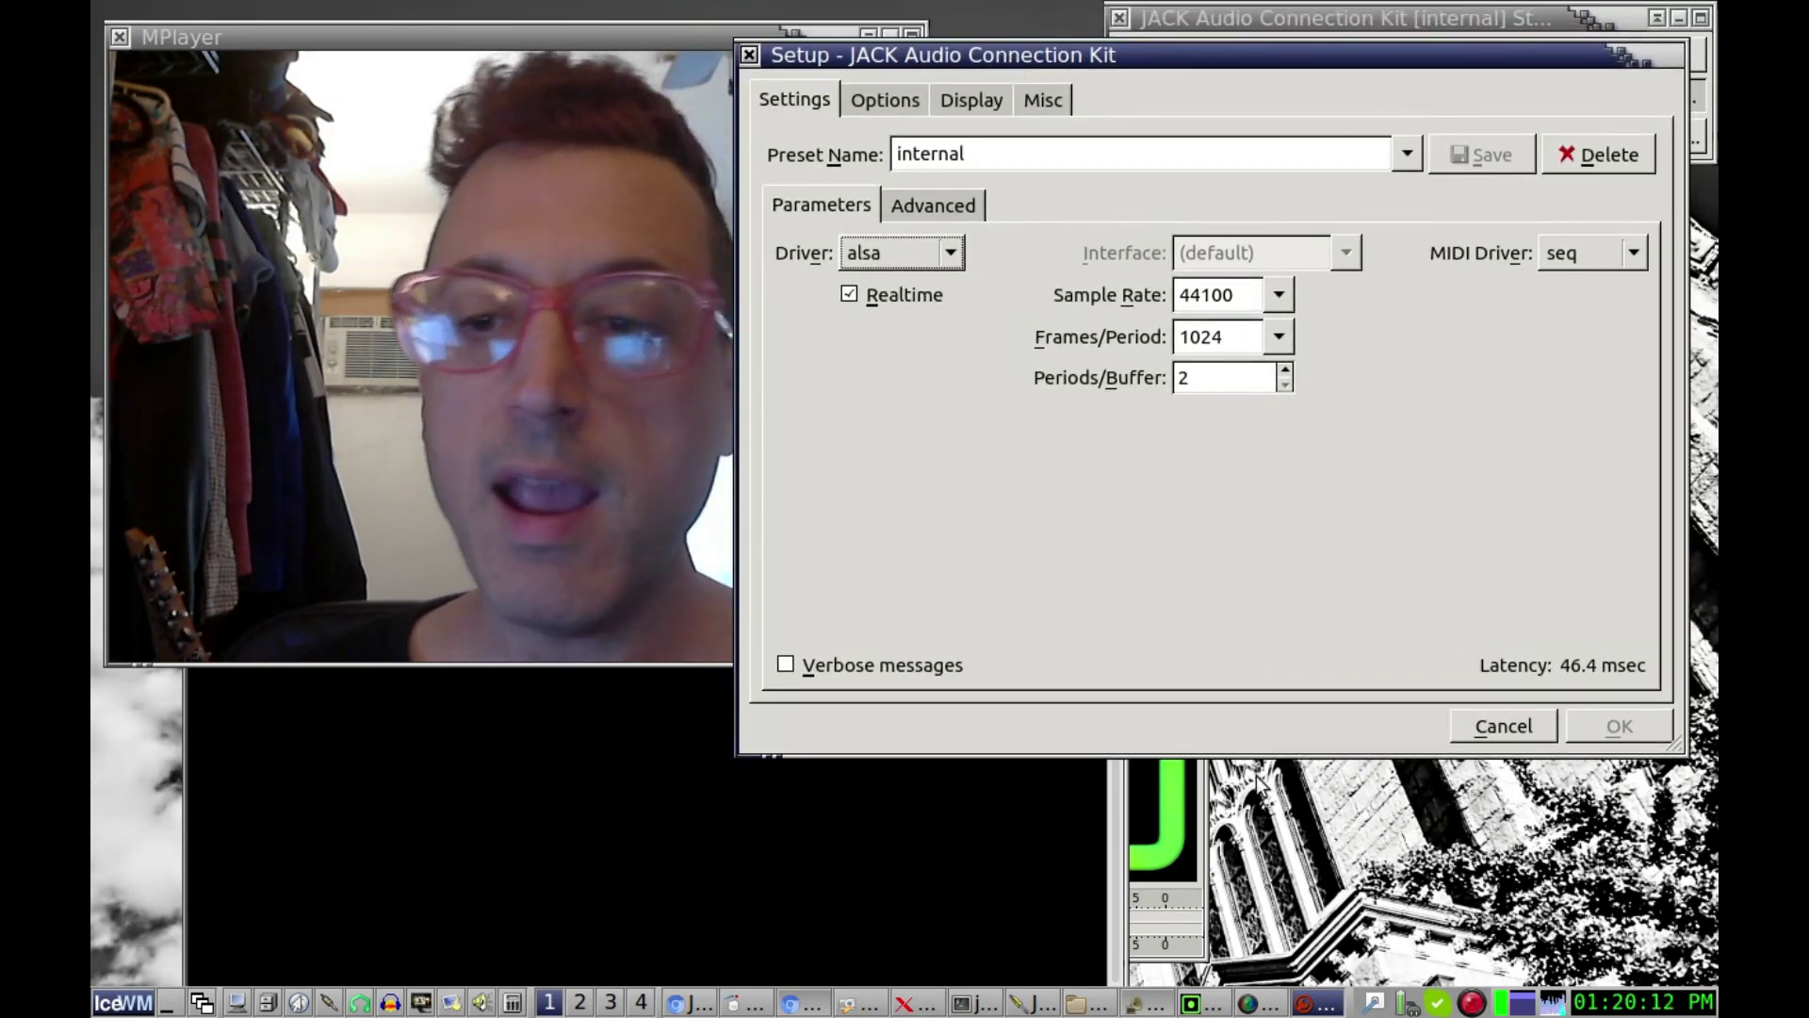
pyautogui.click(1498, 725)
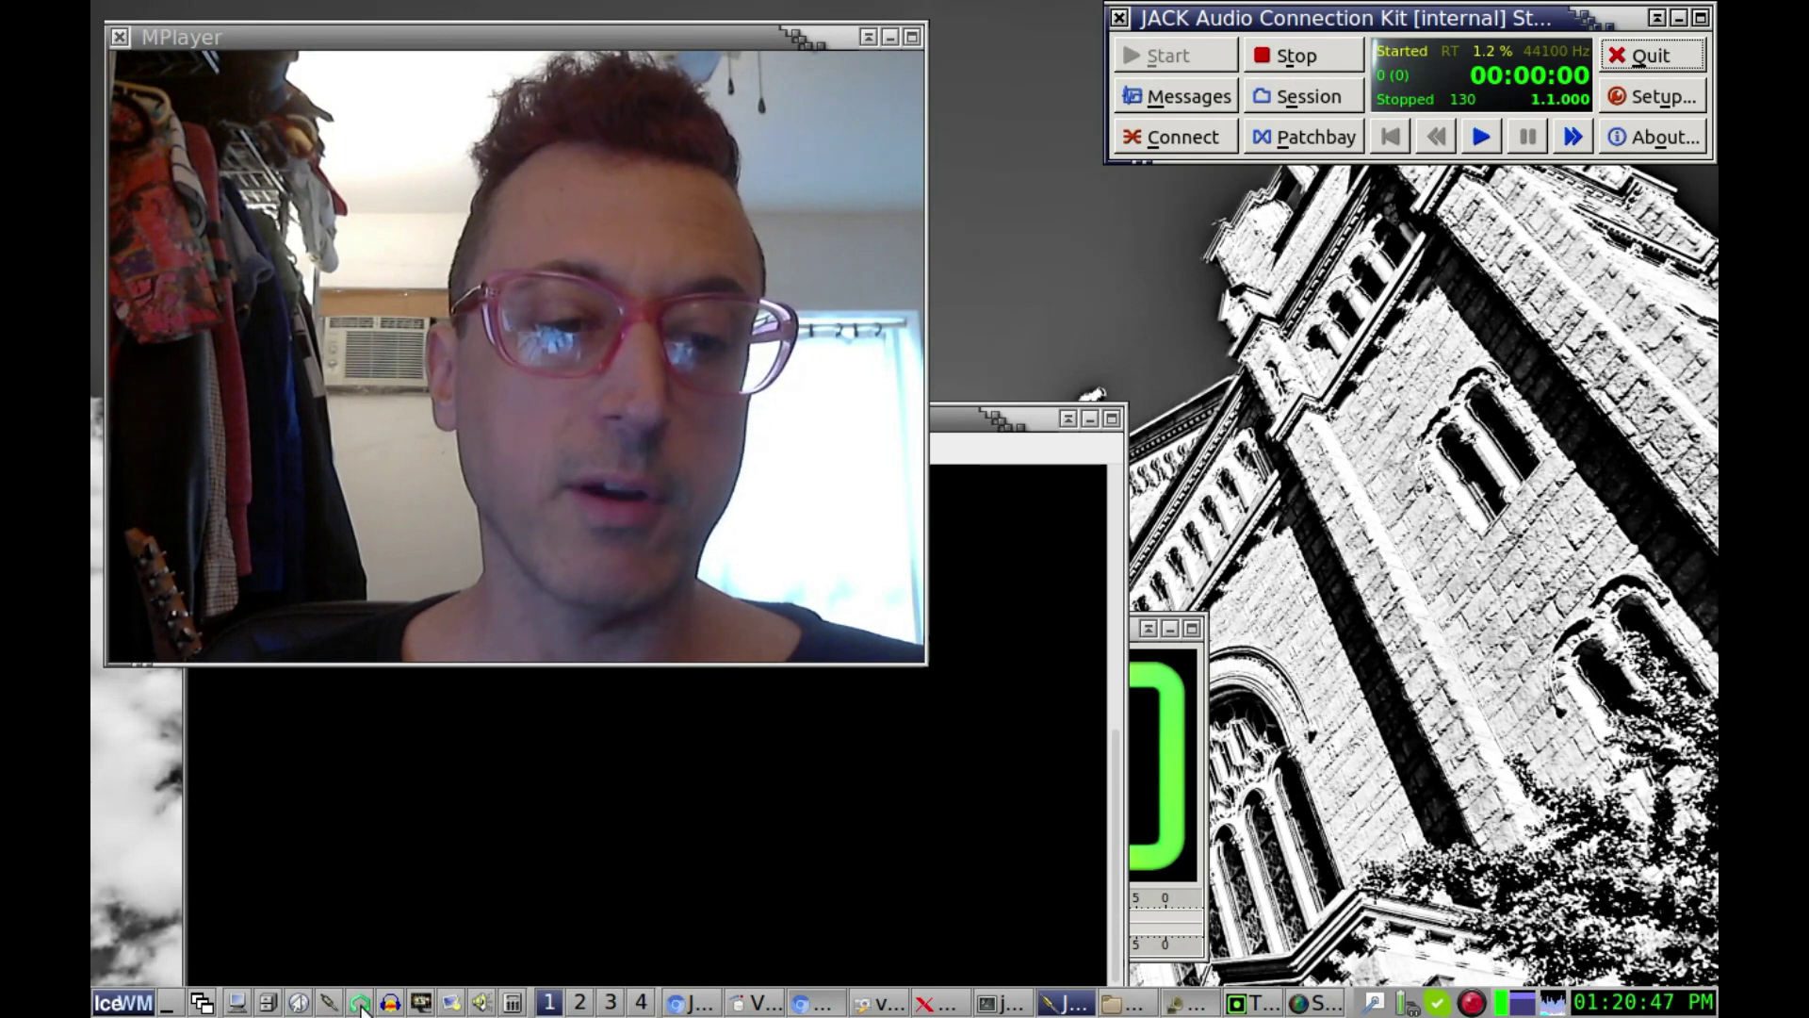
# Launch PulseAudio Volume Control, nudge its window aside, and bring the terminal forward
pyautogui.click(481, 1003)
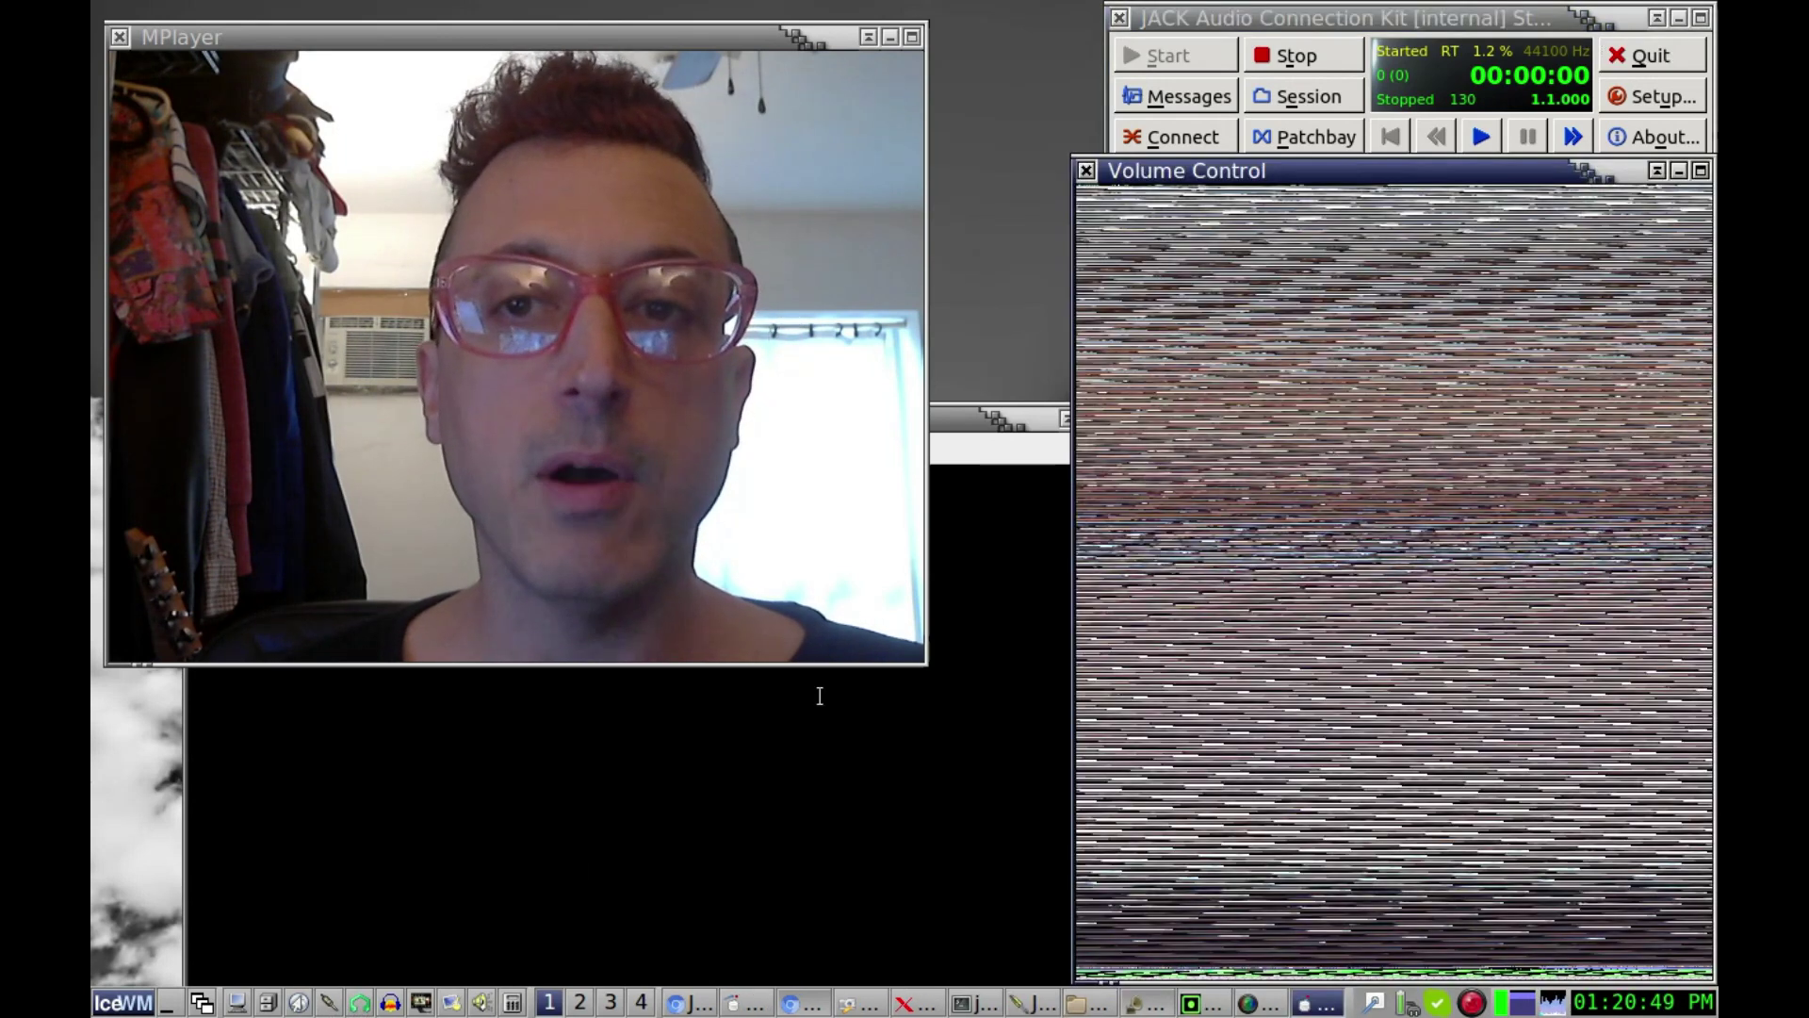
pyautogui.moveTo(1325, 177)
pyautogui.mouseDown()
pyautogui.moveTo(1188, 179)
pyautogui.moveTo(1291, 184)
pyautogui.mouseUp()
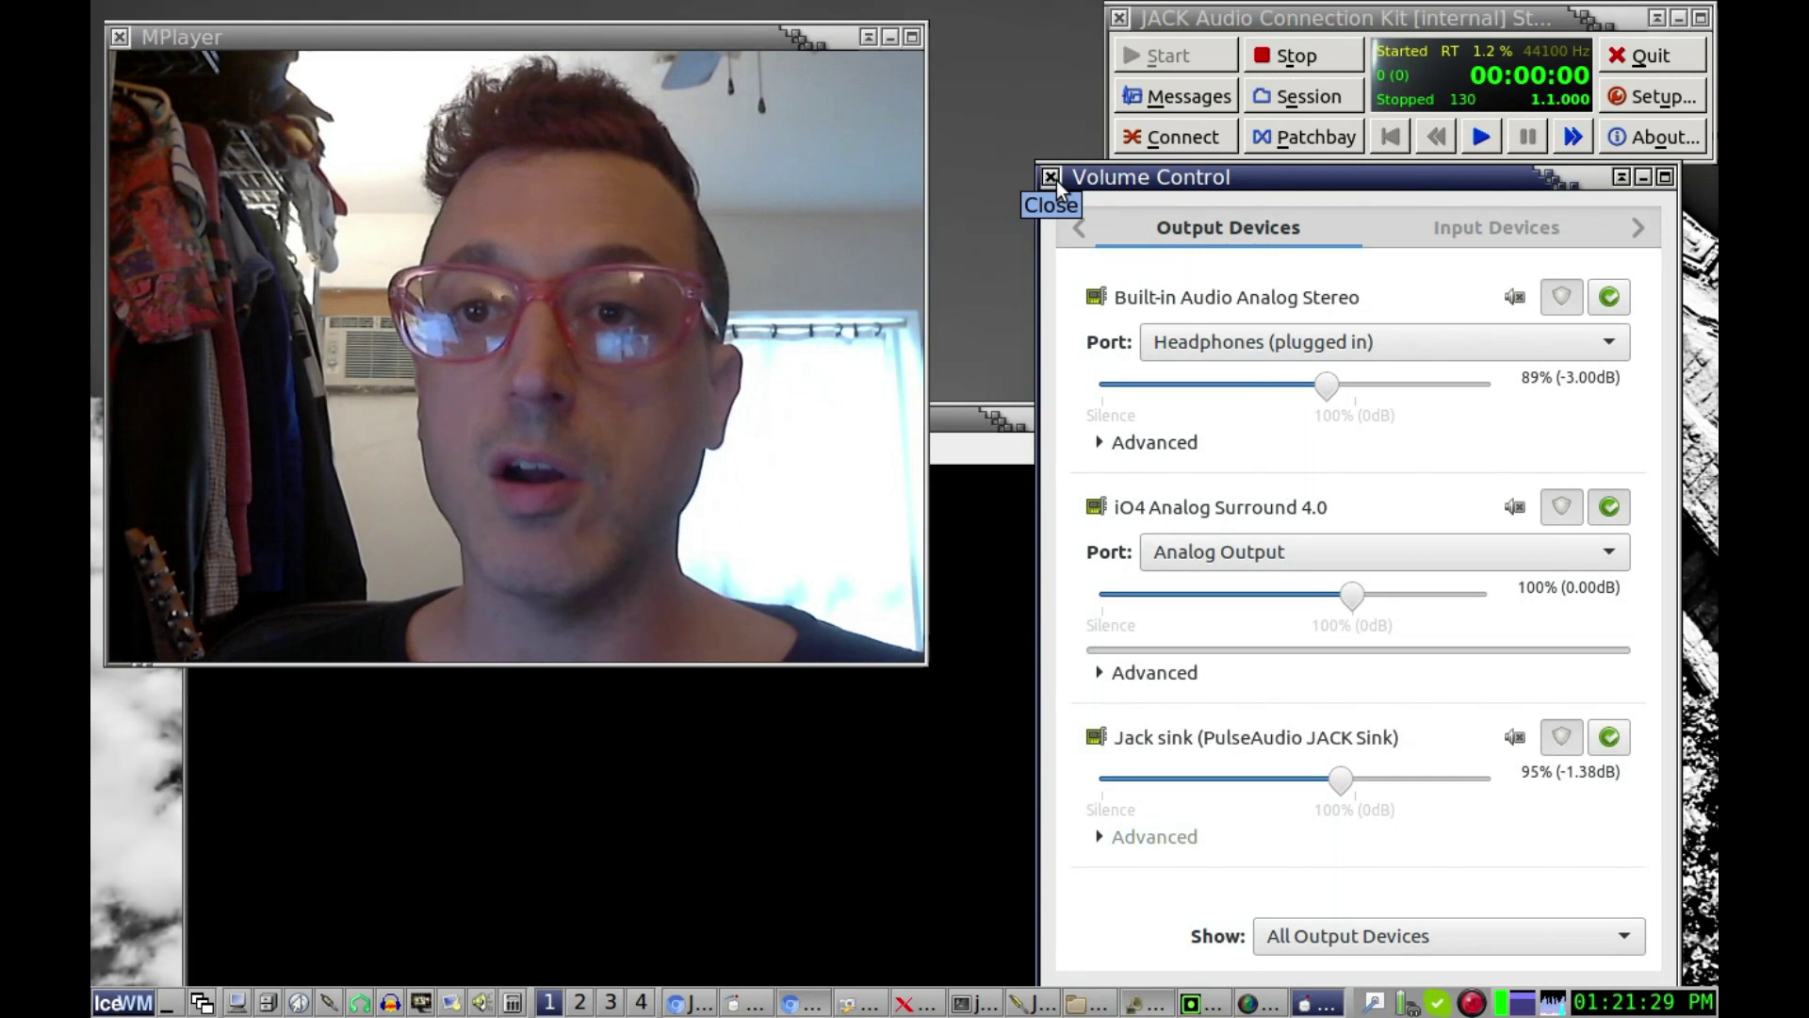
pyautogui.click(1310, 19)
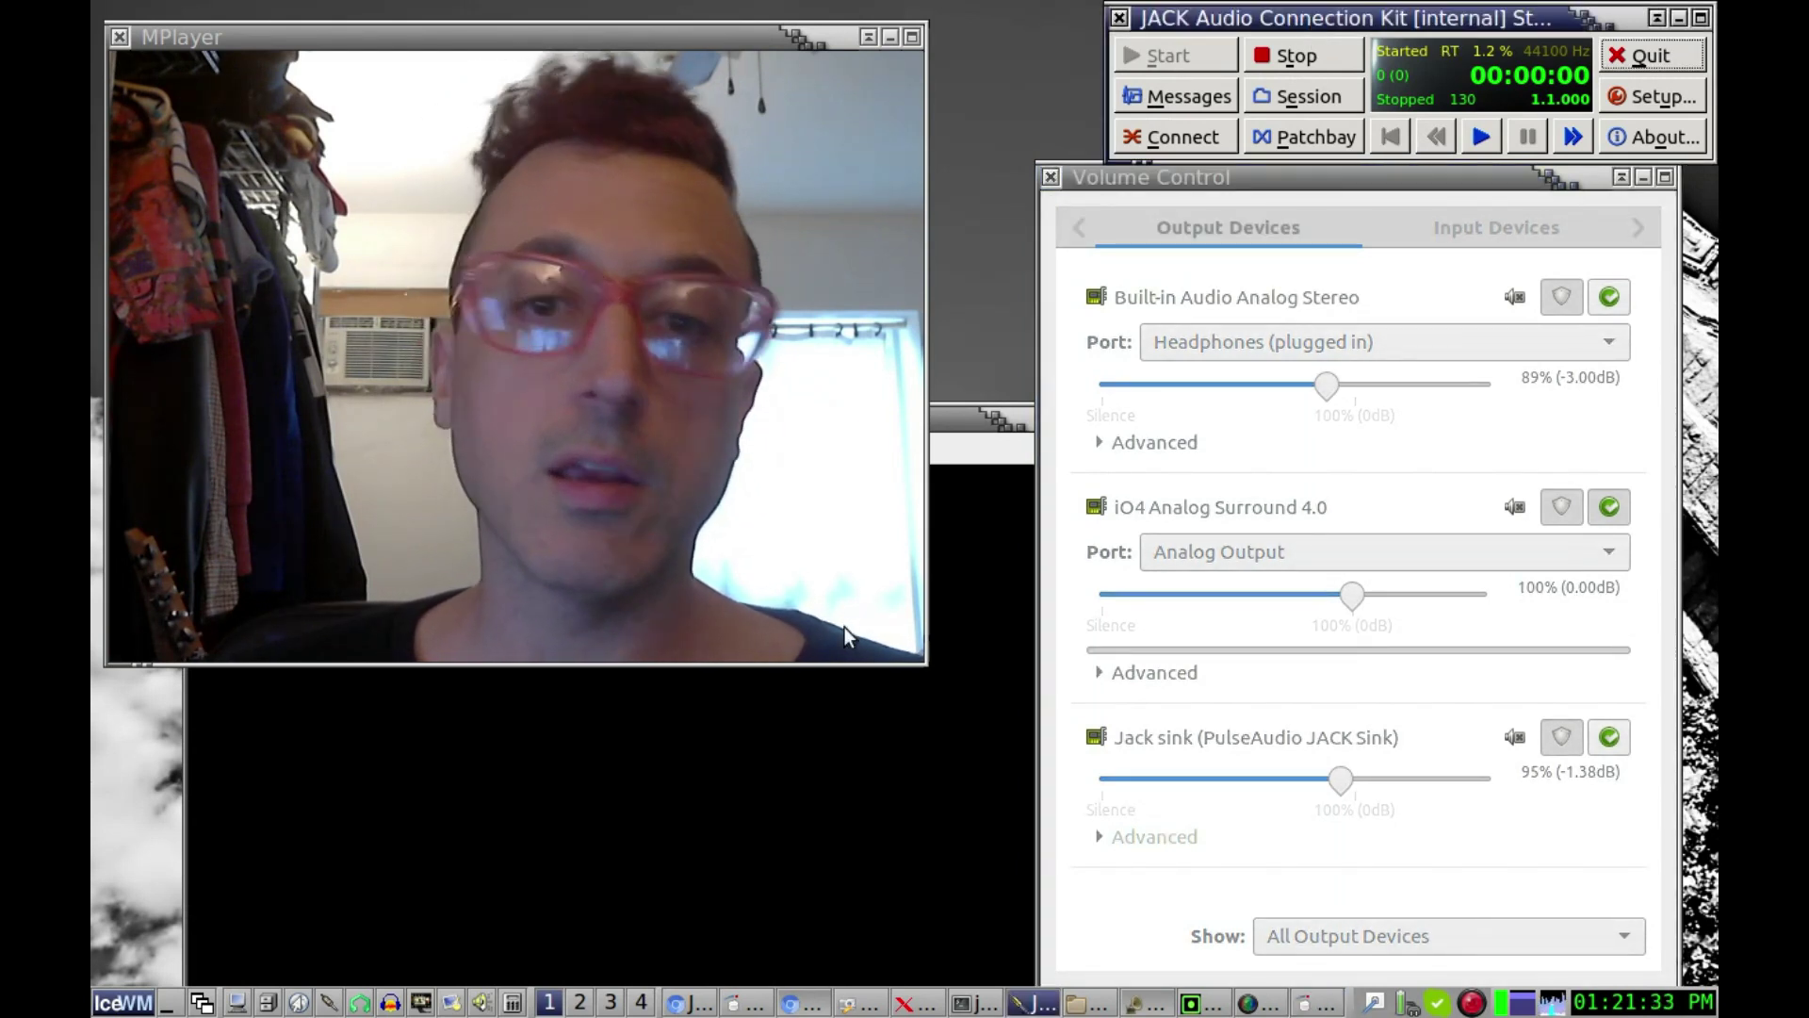
pyautogui.click(833, 756)
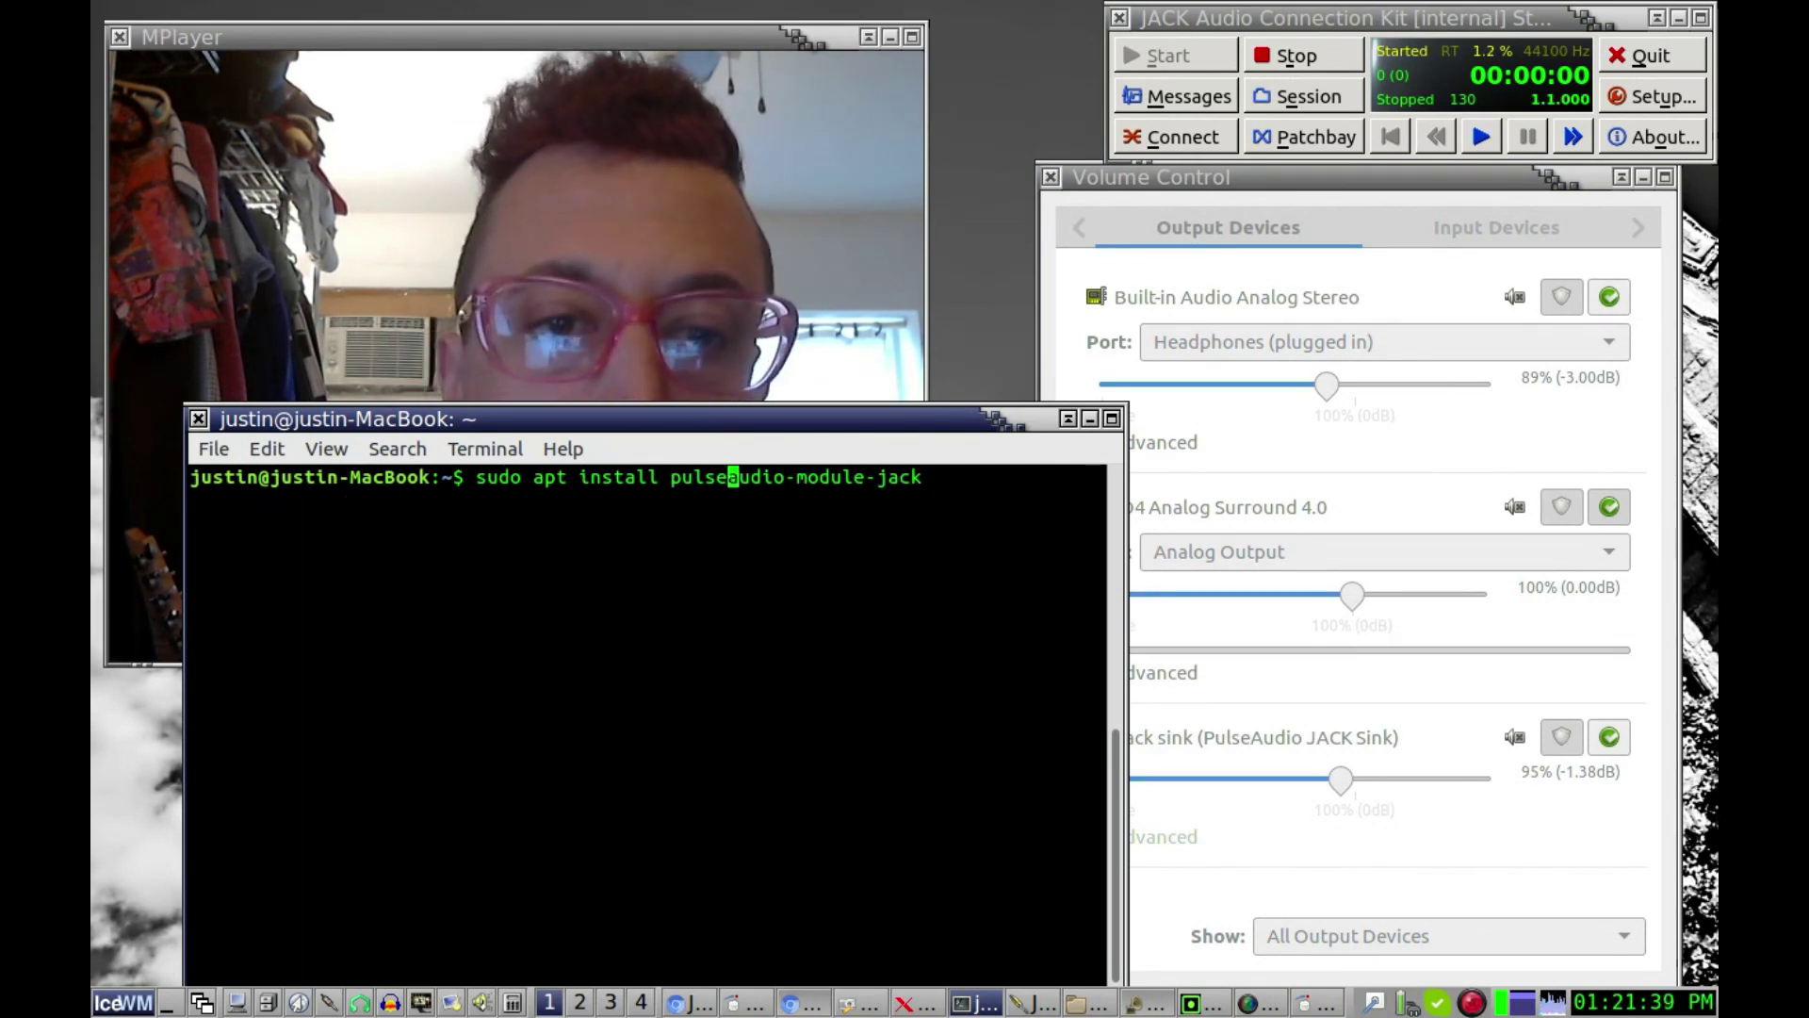
# Replace the package name at the terminal prompt with qjackctl
pyautogui.press('BackSpace')
pyautogui.press('BackSpace')
pyautogui.press('BackSpace')
pyautogui.press('BackSpace')
pyautogui.press('BackSpace')
pyautogui.press('BackSpace')
pyautogui.press('BackSpace')
pyautogui.press('BackSpace')
pyautogui.press('BackSpace')
pyautogui.press('BackSpace')
pyautogui.press('BackSpace')
pyautogui.press('BackSpace')
pyautogui.press('BackSpace')
pyautogui.press('BackSpace')
pyautogui.press('BackSpace')
pyautogui.press('BackSpace')
pyautogui.press('BackSpace')
pyautogui.press('BackSpace')
pyautogui.press('BackSpace')
pyautogui.press('BackSpace')
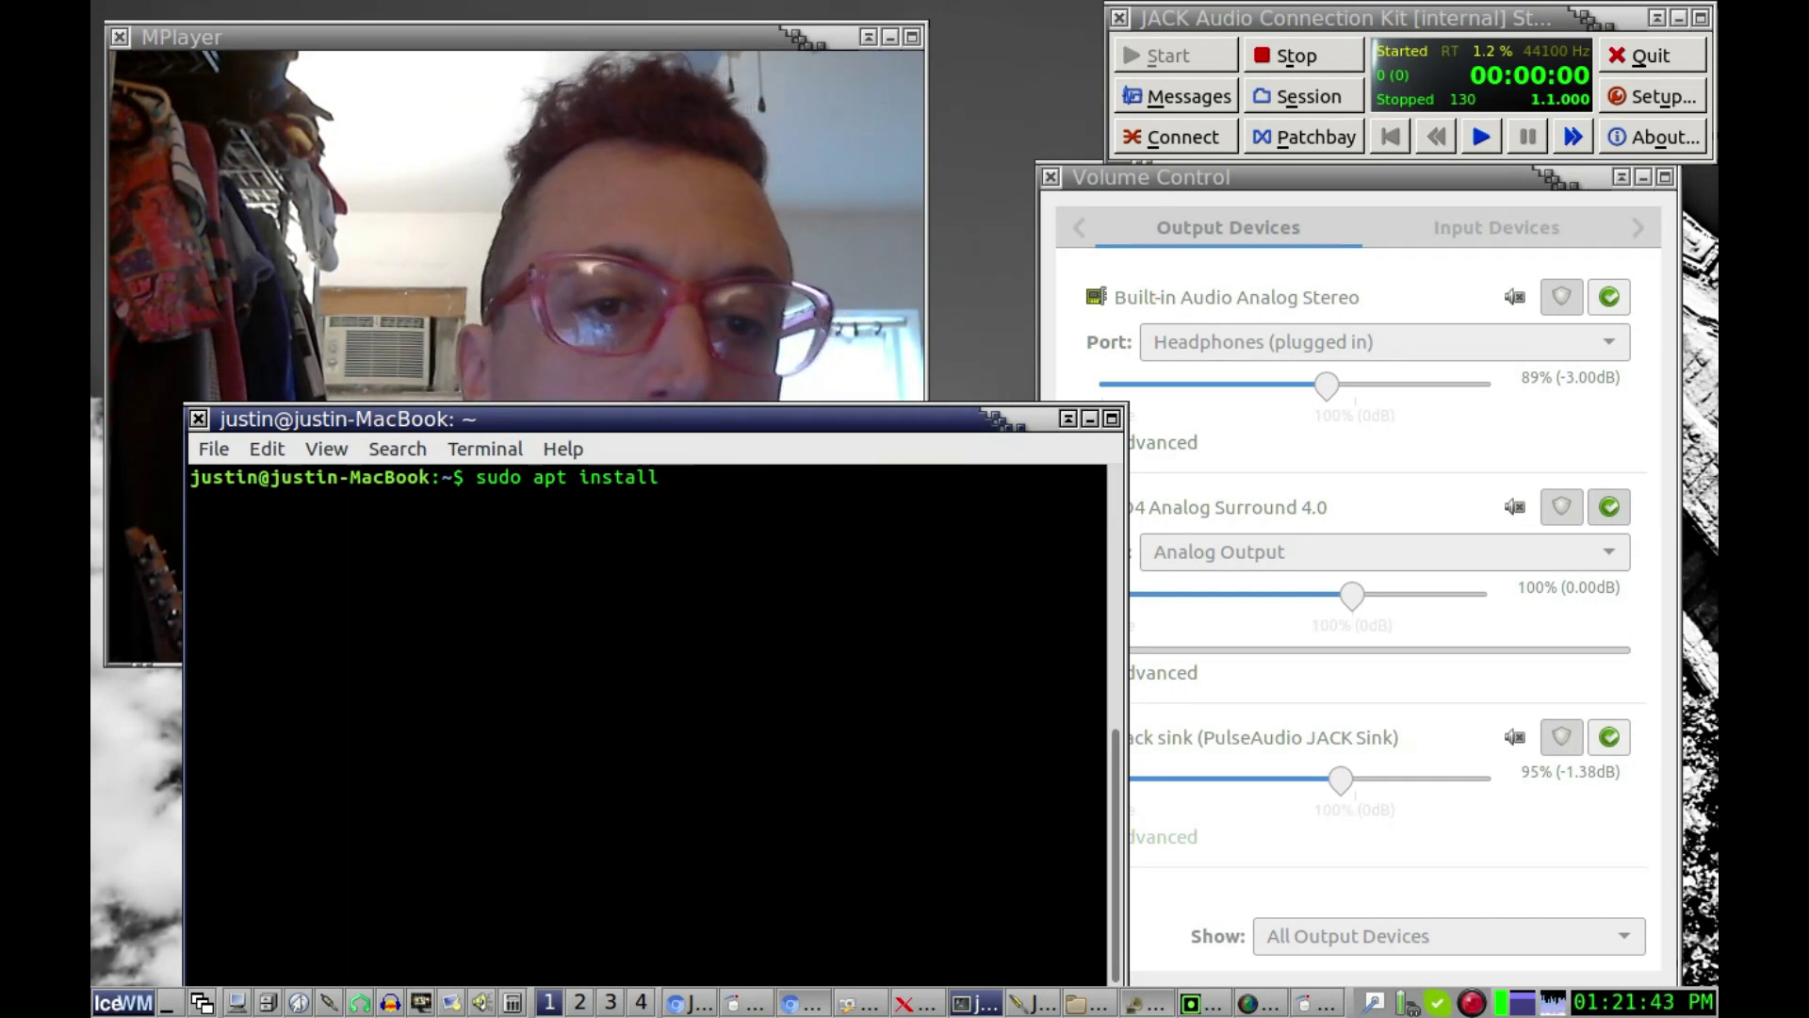
pyautogui.write('q')
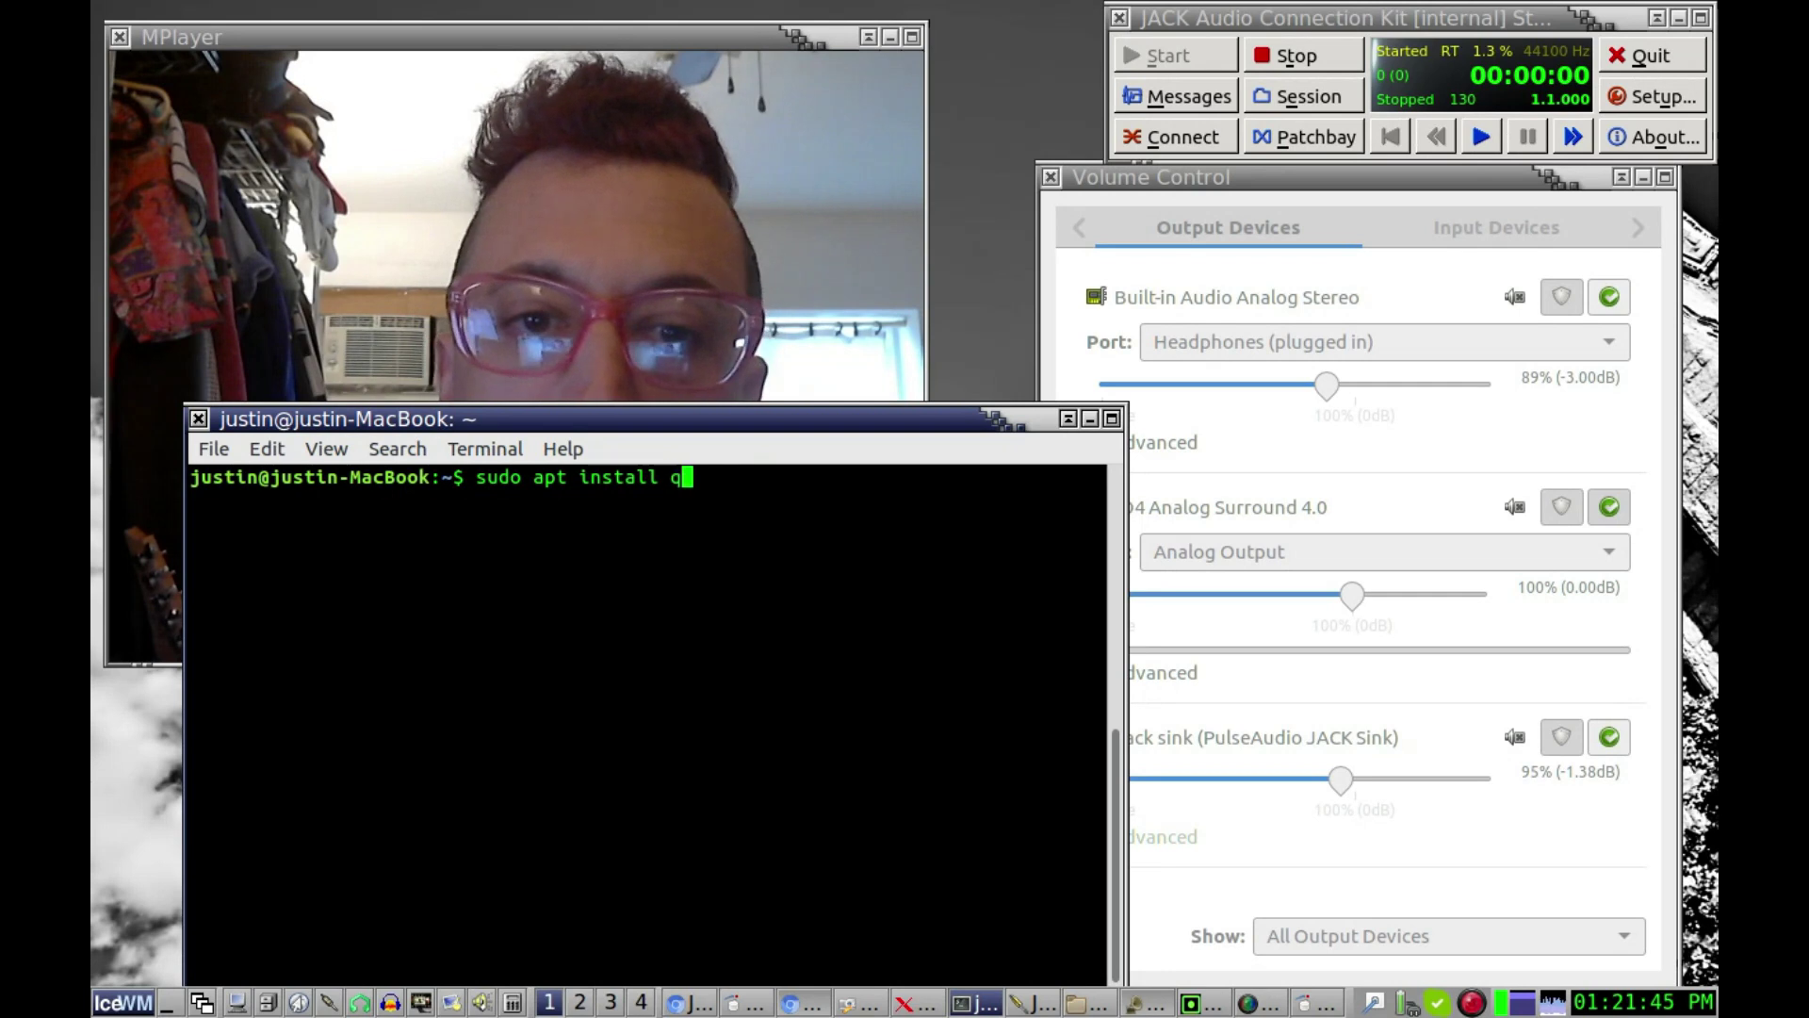
pyautogui.write('jackctl')
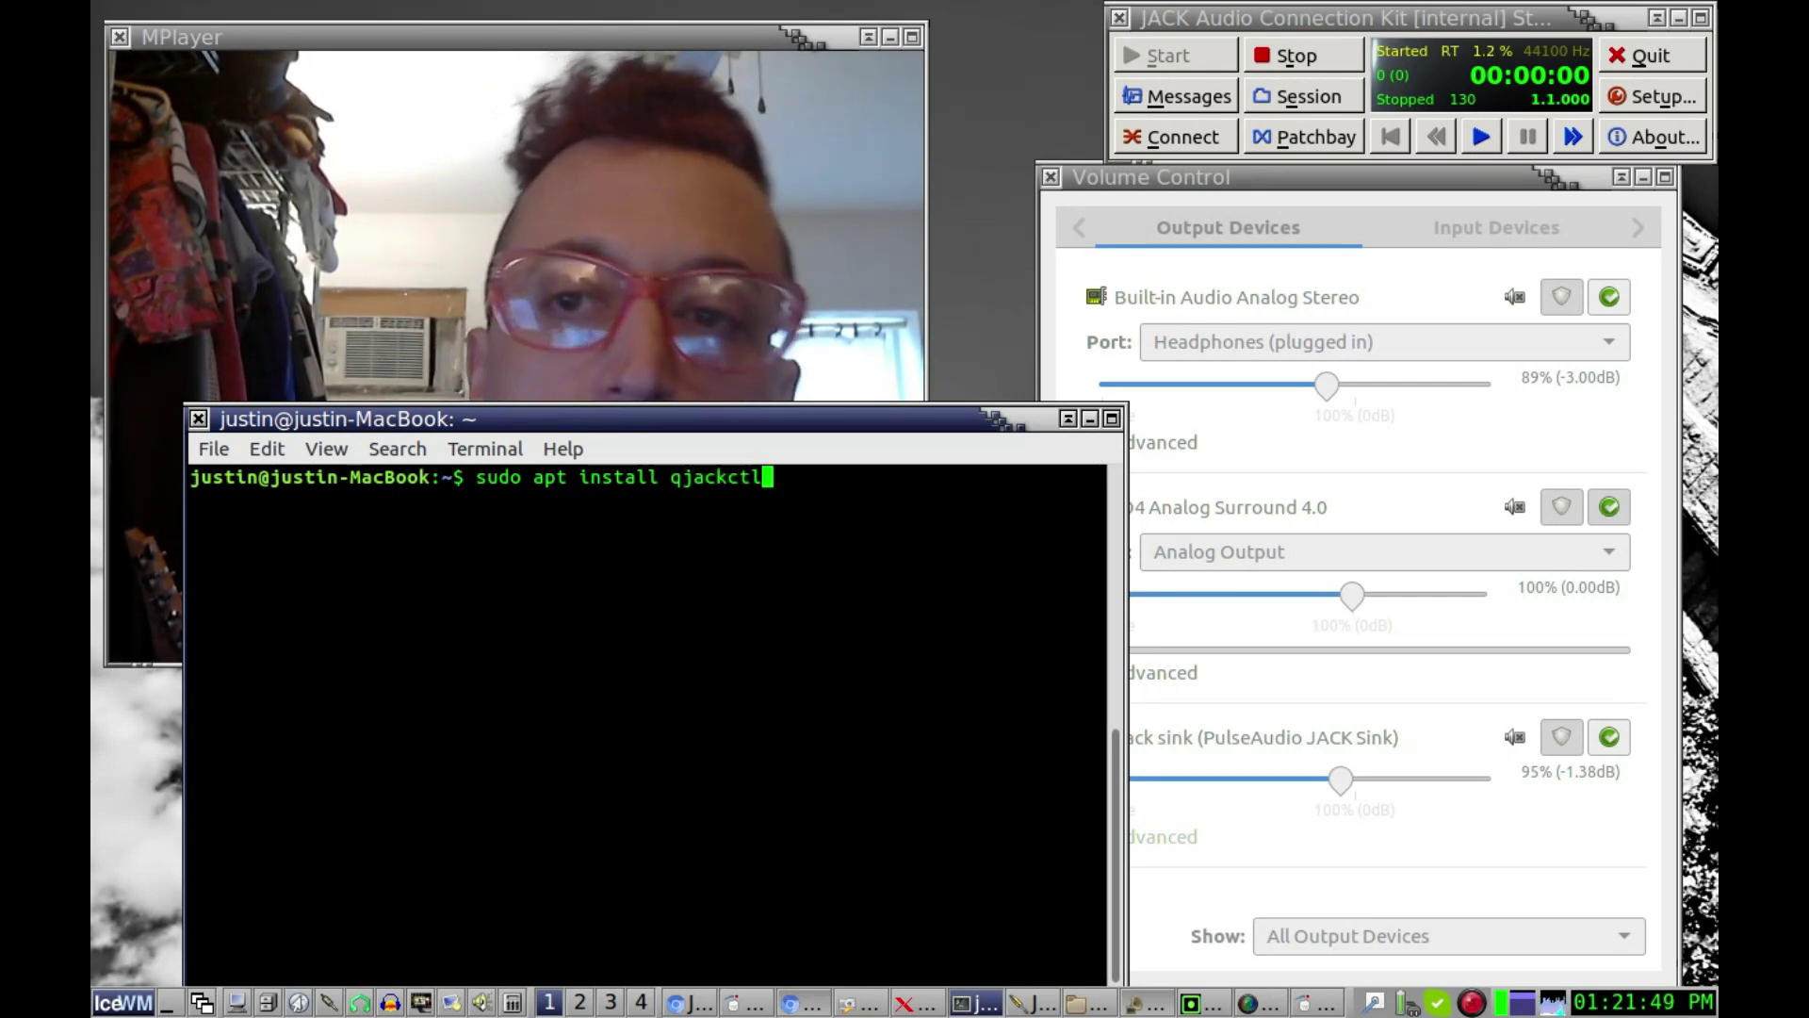
pyautogui.click(766, 35)
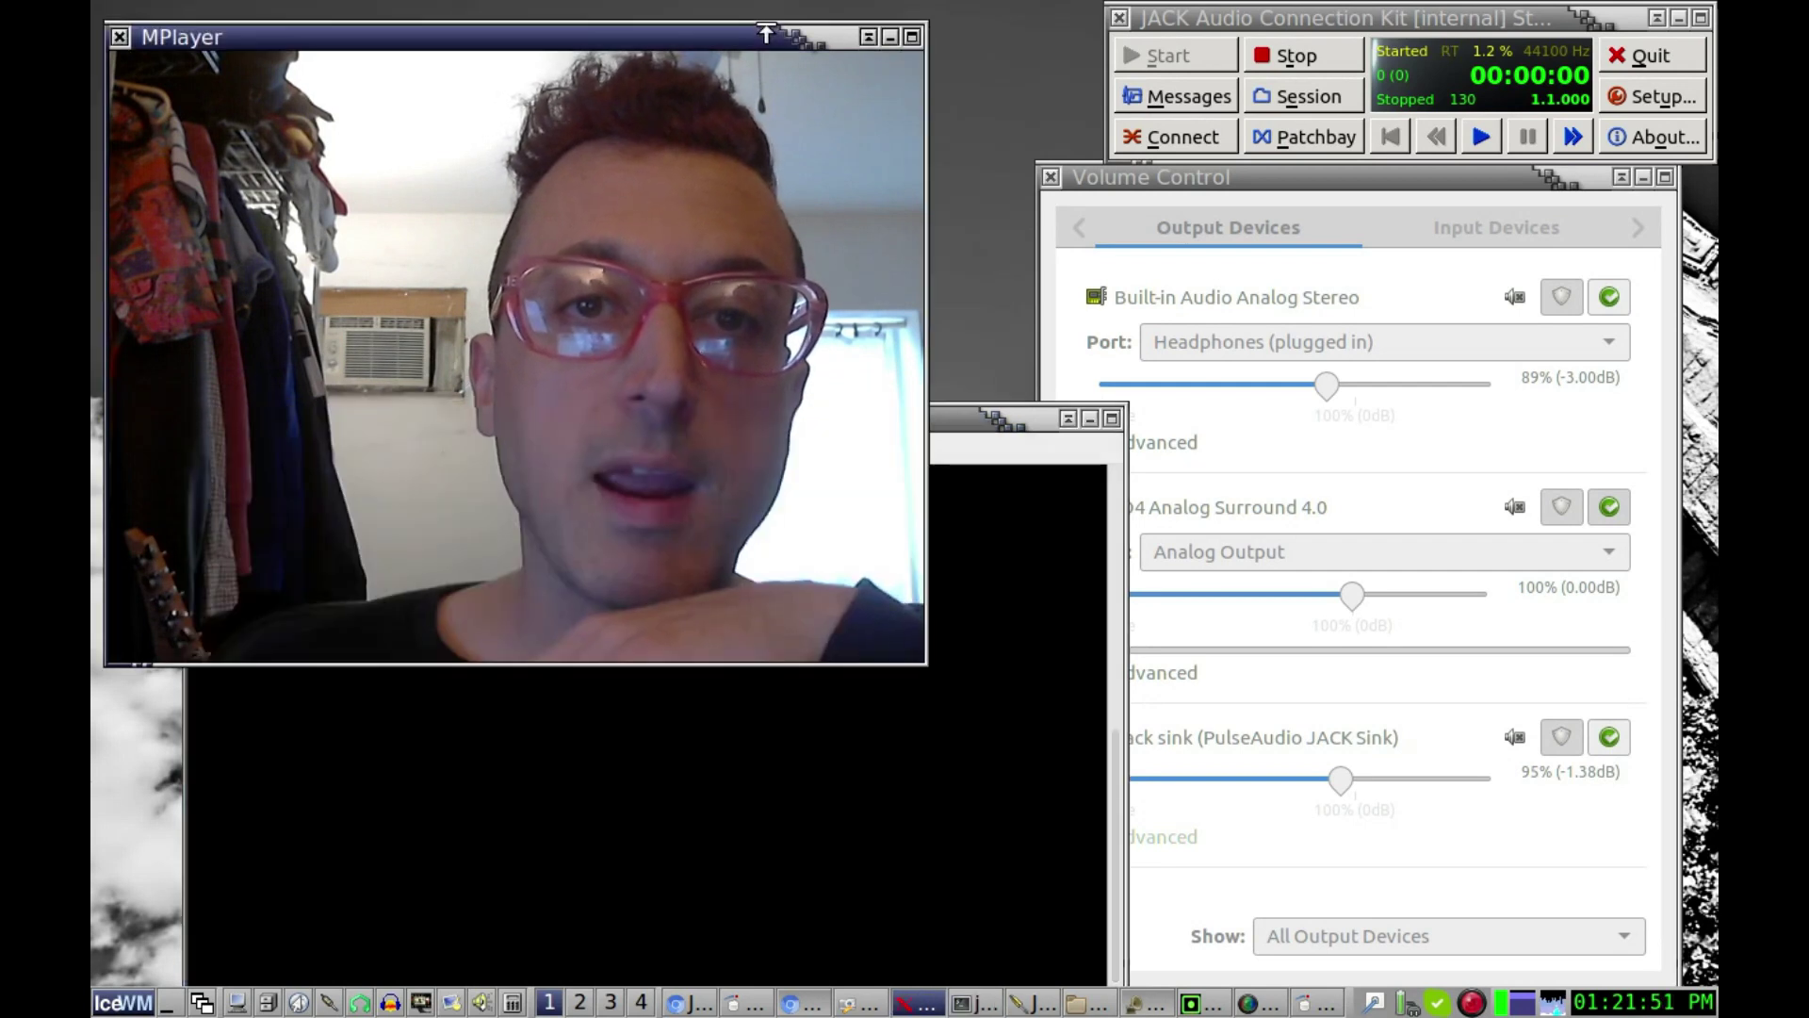
pyautogui.click(1284, 28)
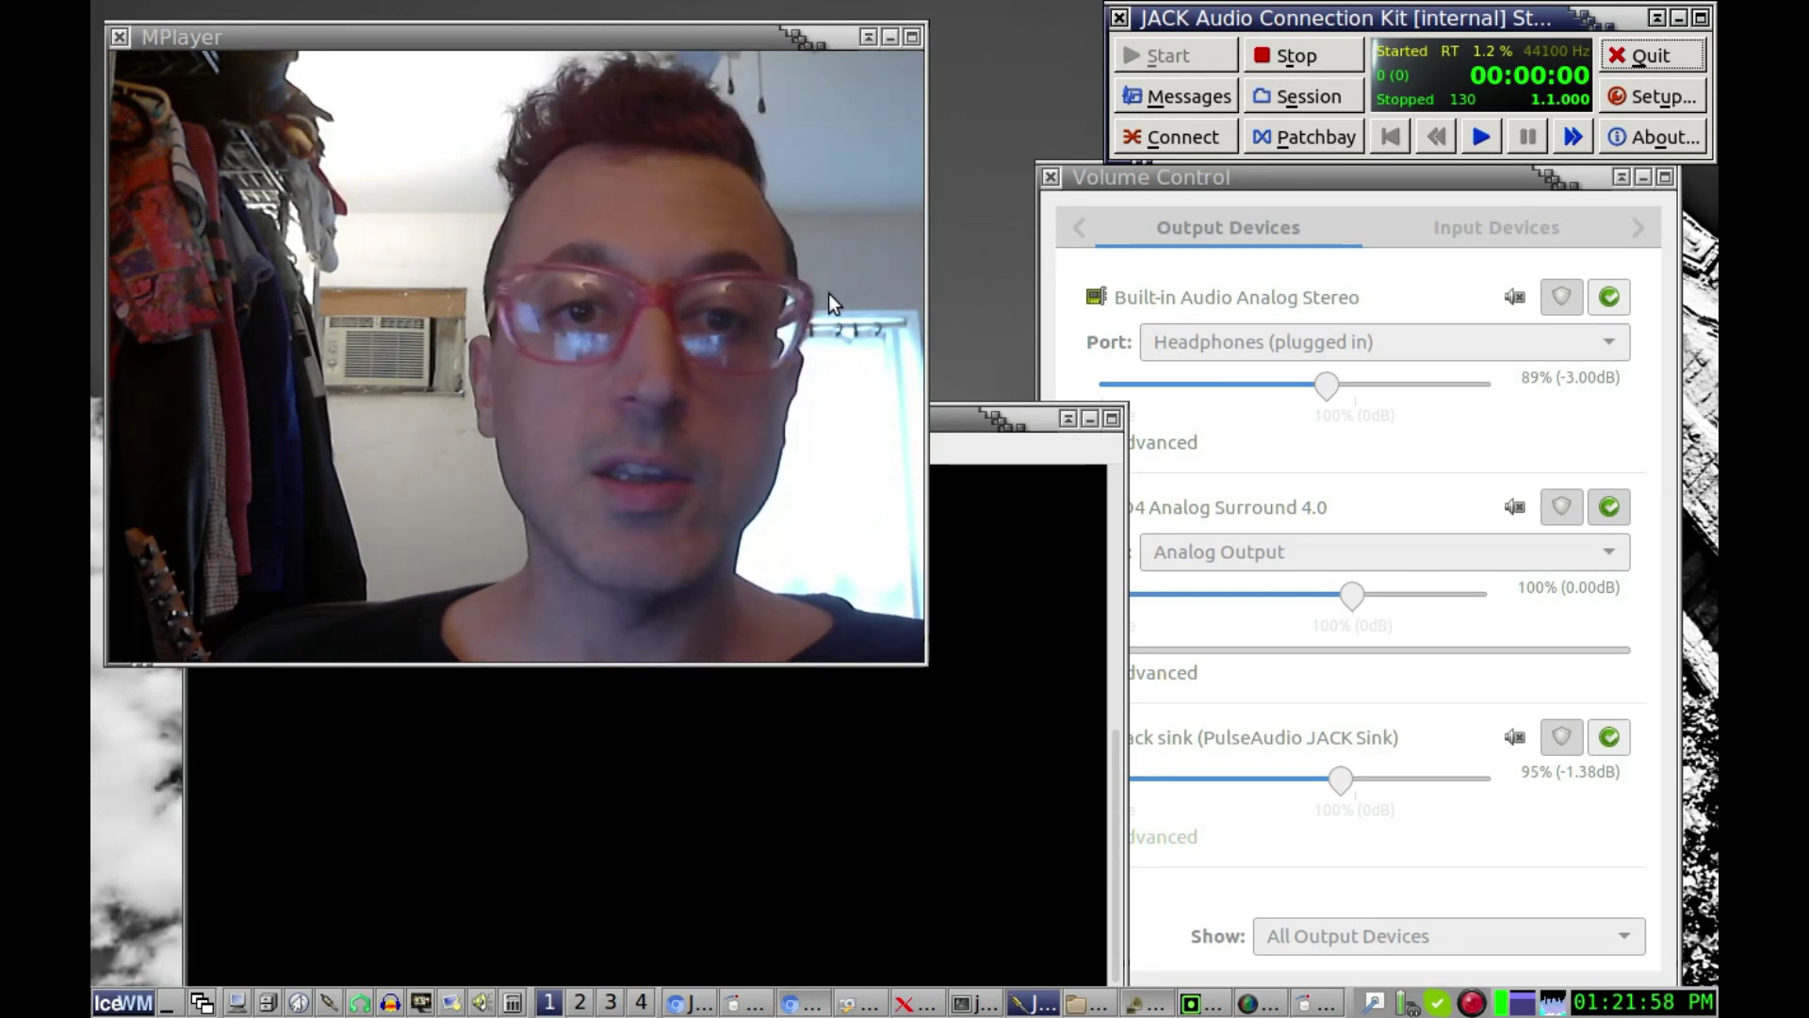
pyautogui.click(974, 420)
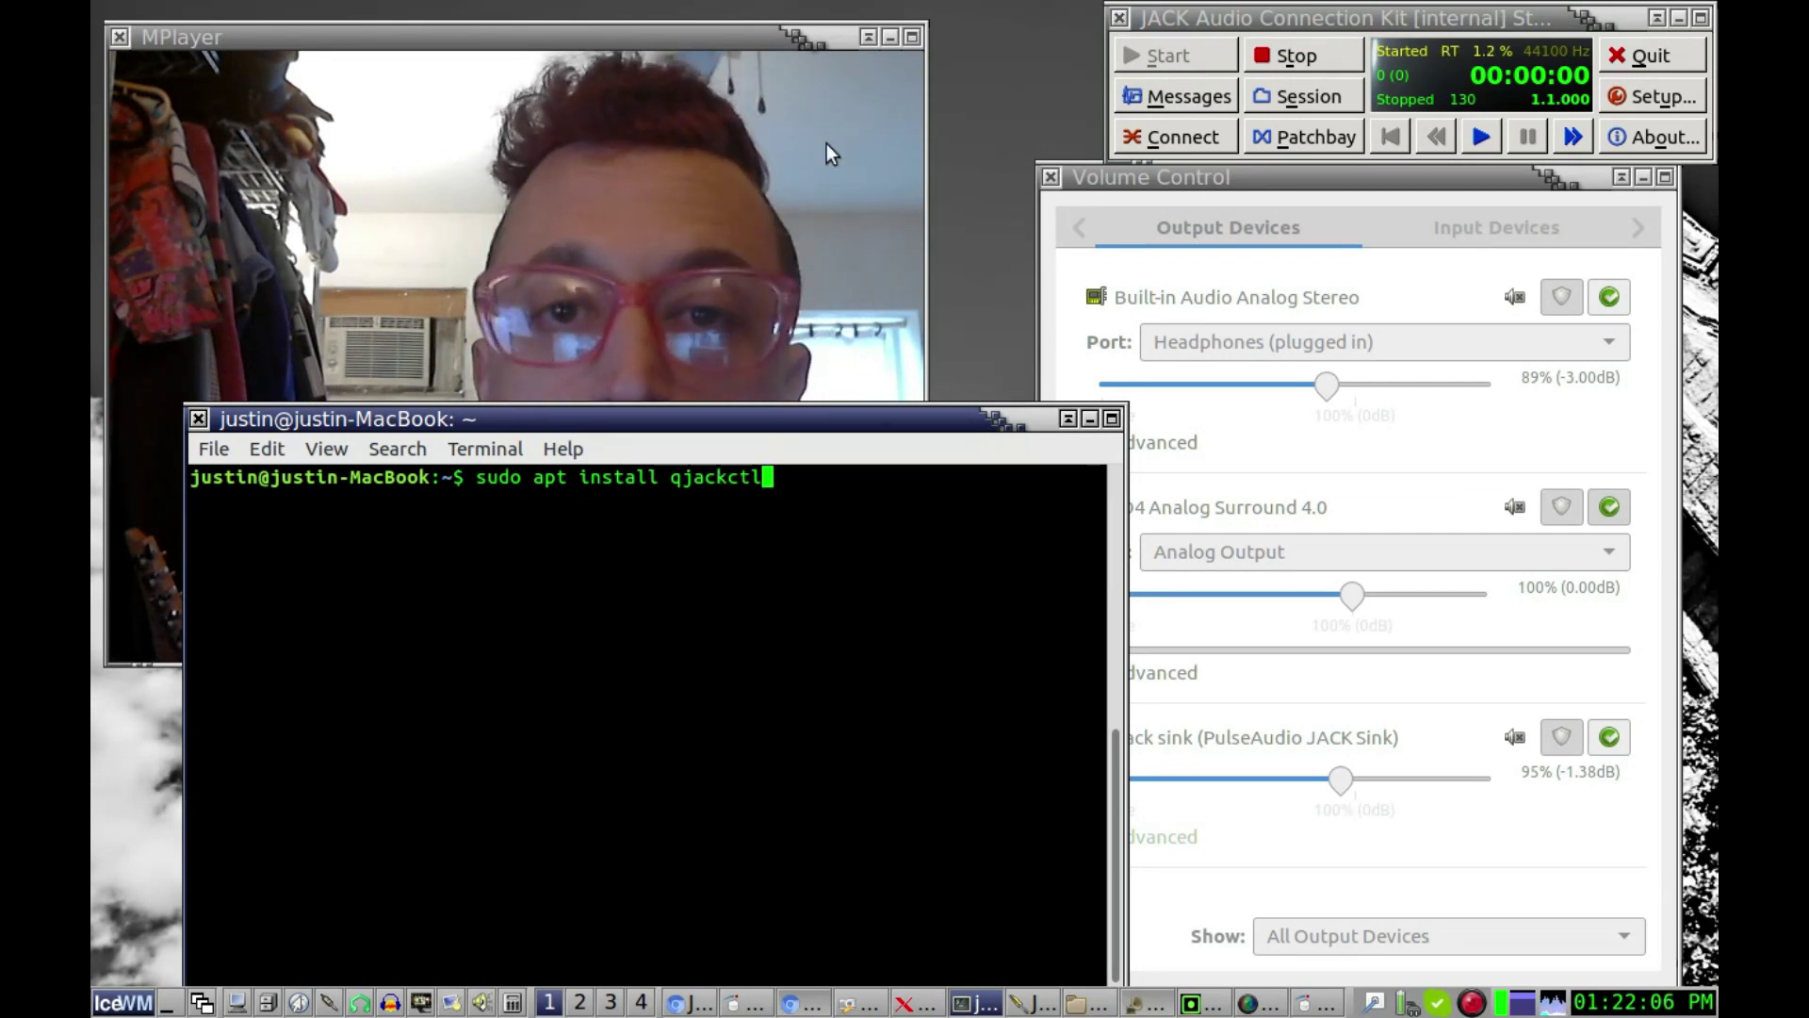
# Replace the prompt text with 'sudo apt install pulseaudio-module-jack'
pyautogui.click(796, 42)
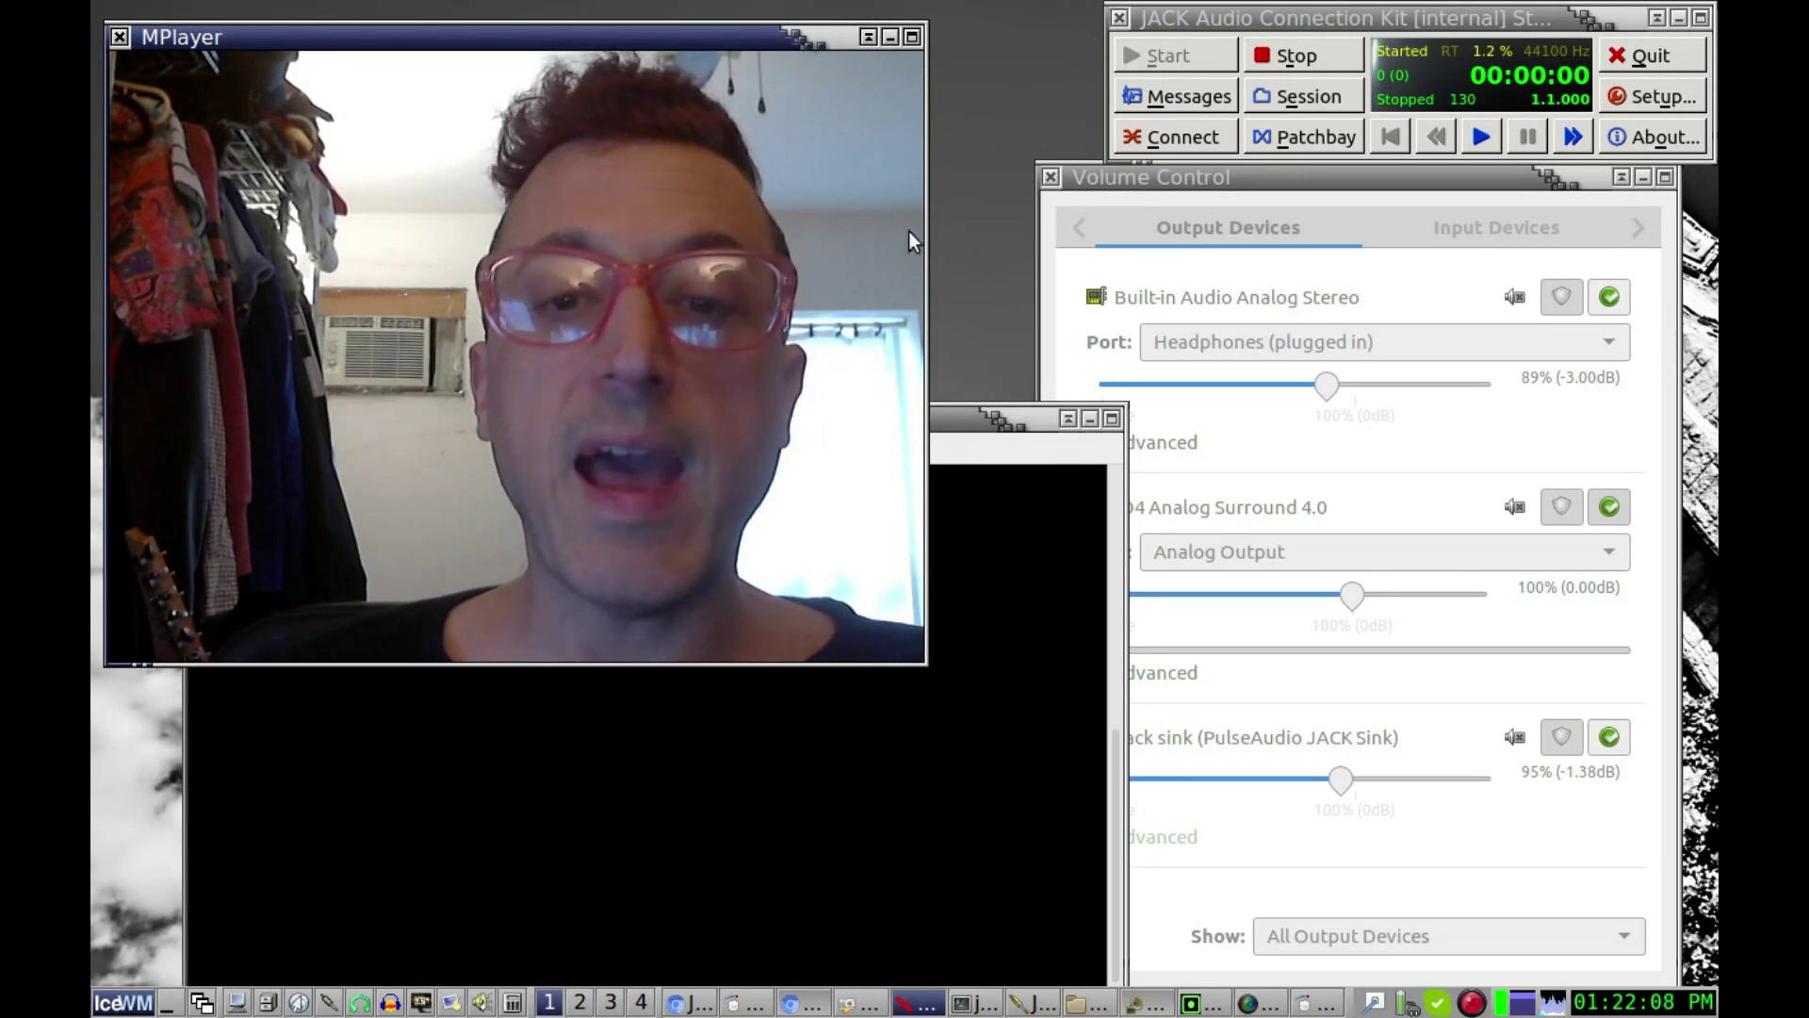
pyautogui.click(958, 409)
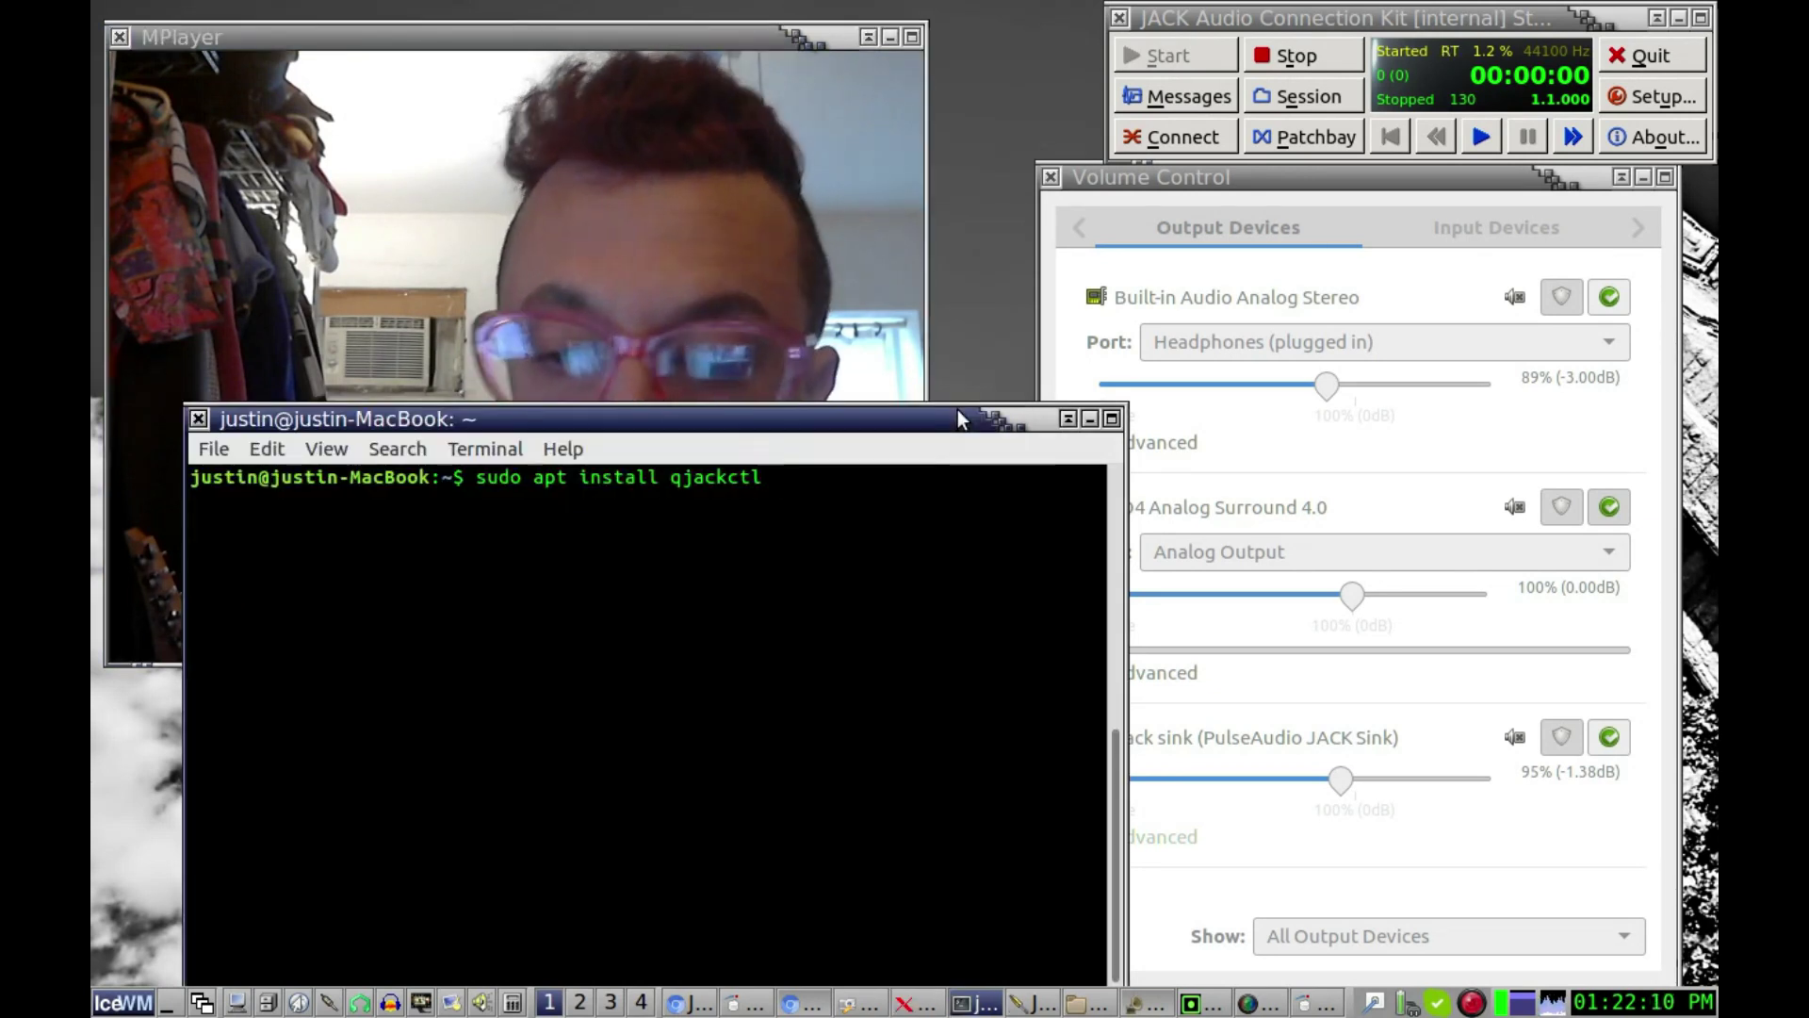
pyautogui.press('BackSpace')
pyautogui.press('BackSpace')
pyautogui.press('BackSpace')
pyautogui.press('BackSpace')
pyautogui.press('BackSpace')
pyautogui.press('BackSpace')
pyautogui.press('BackSpace')
pyautogui.press('BackSpace')
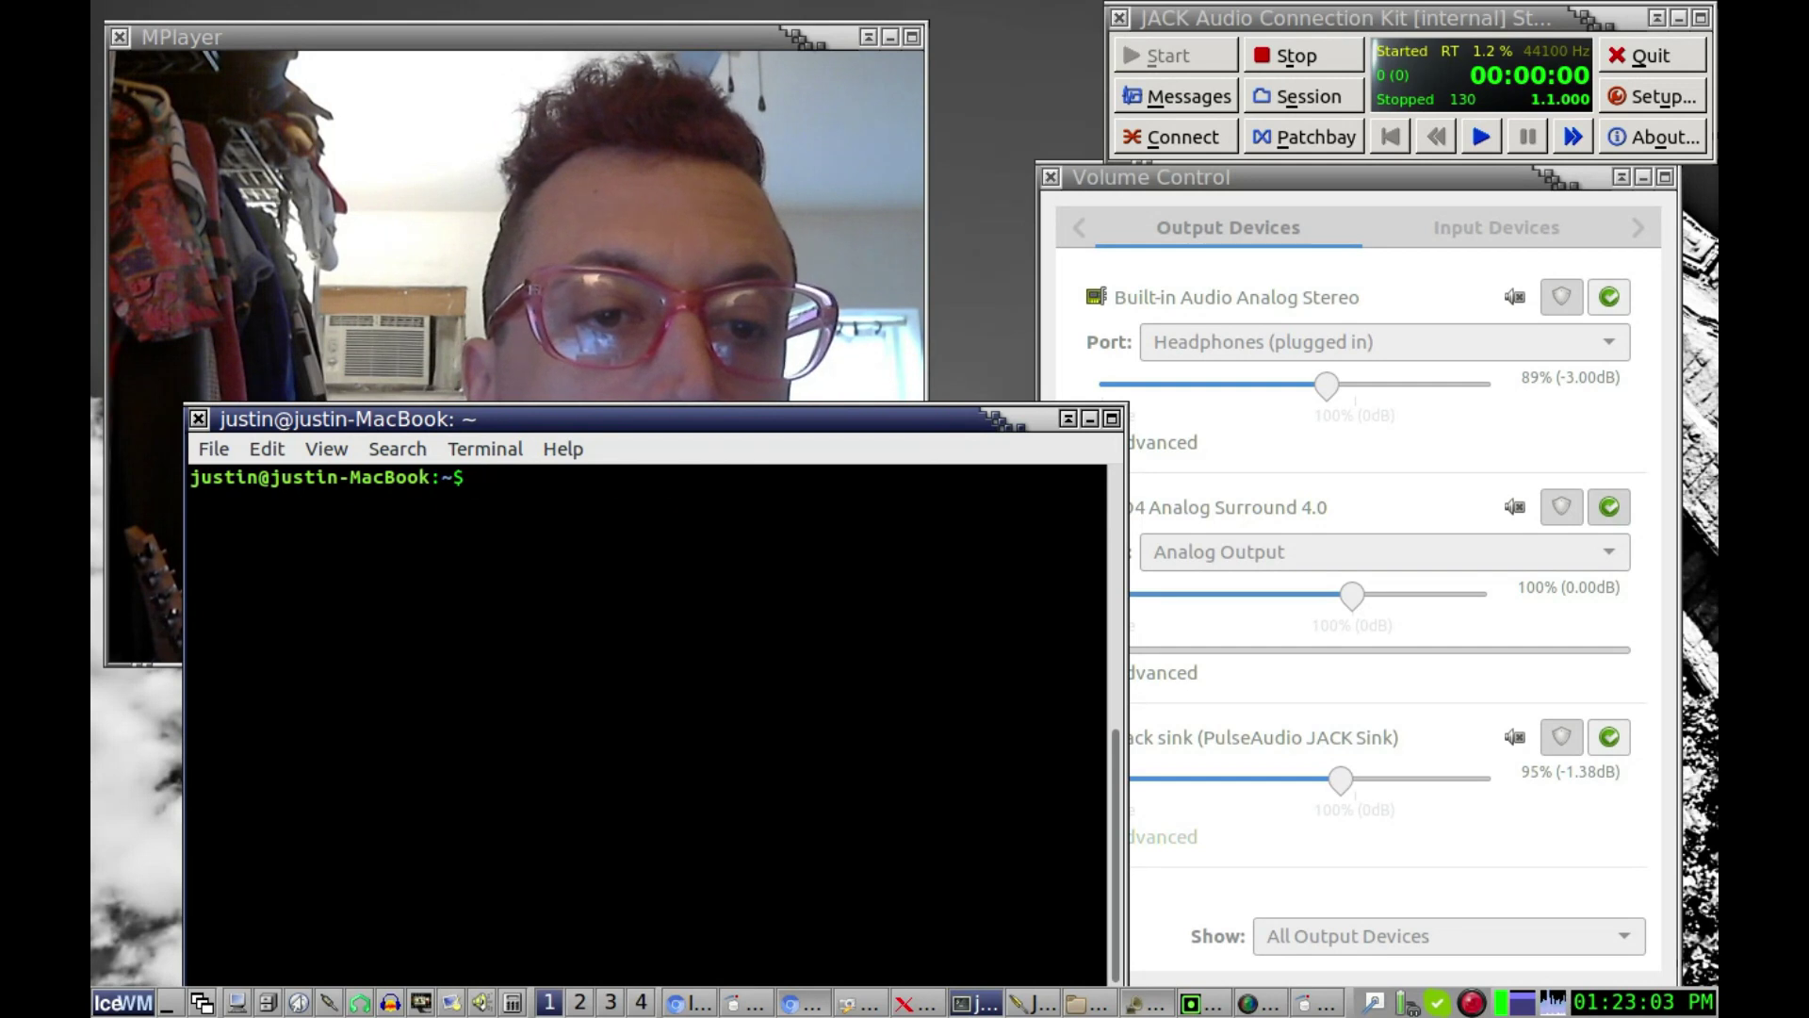
pyautogui.write('sudo apt')
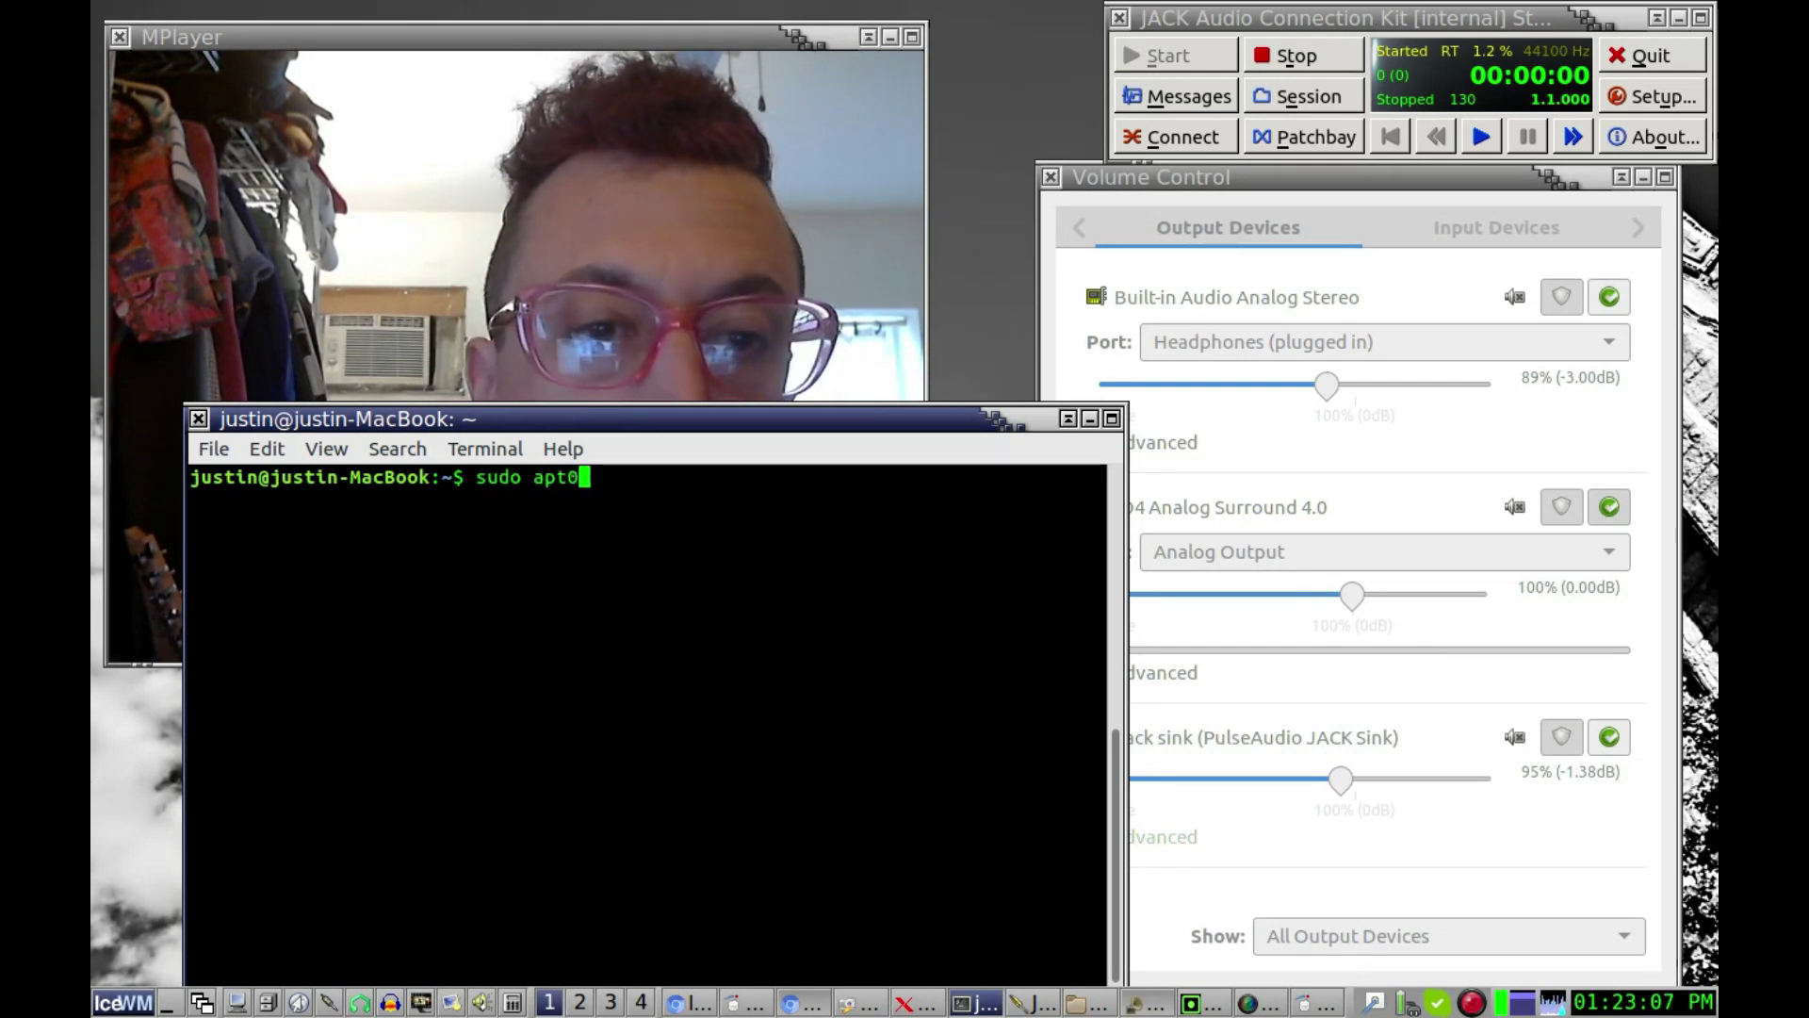
pyautogui.write(' instal')
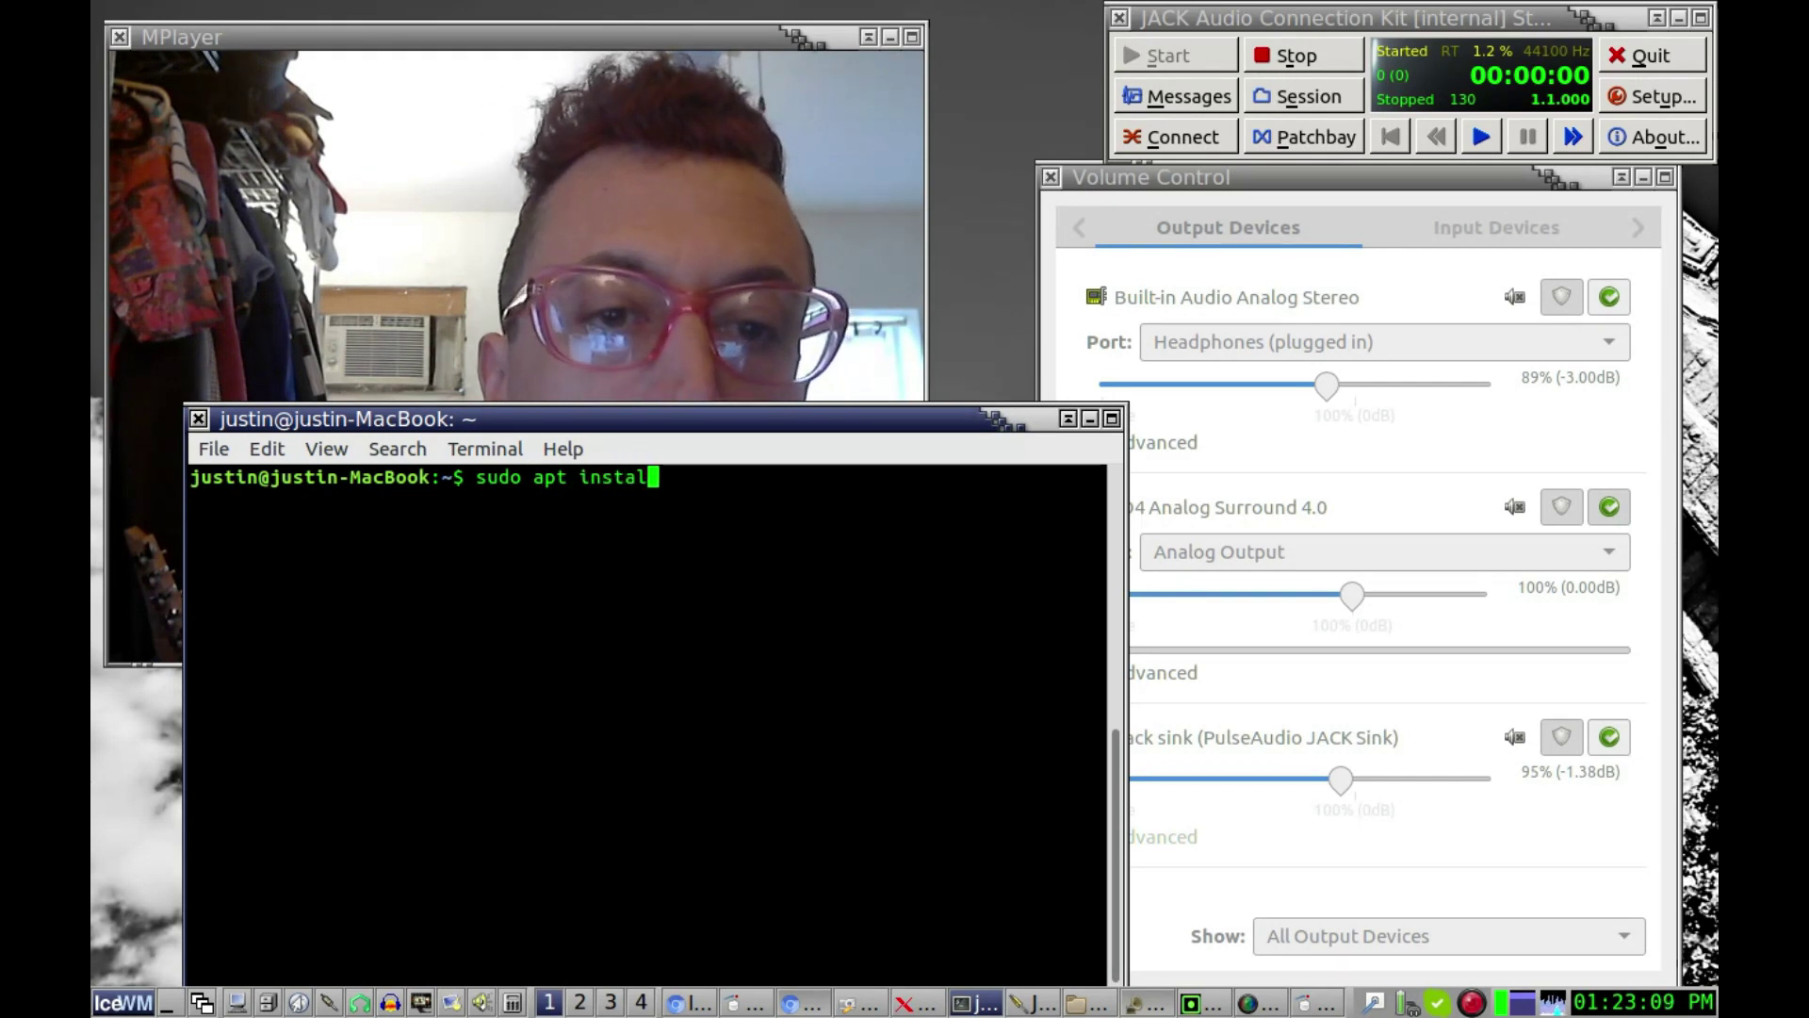
pyautogui.write('l pulseaudio')
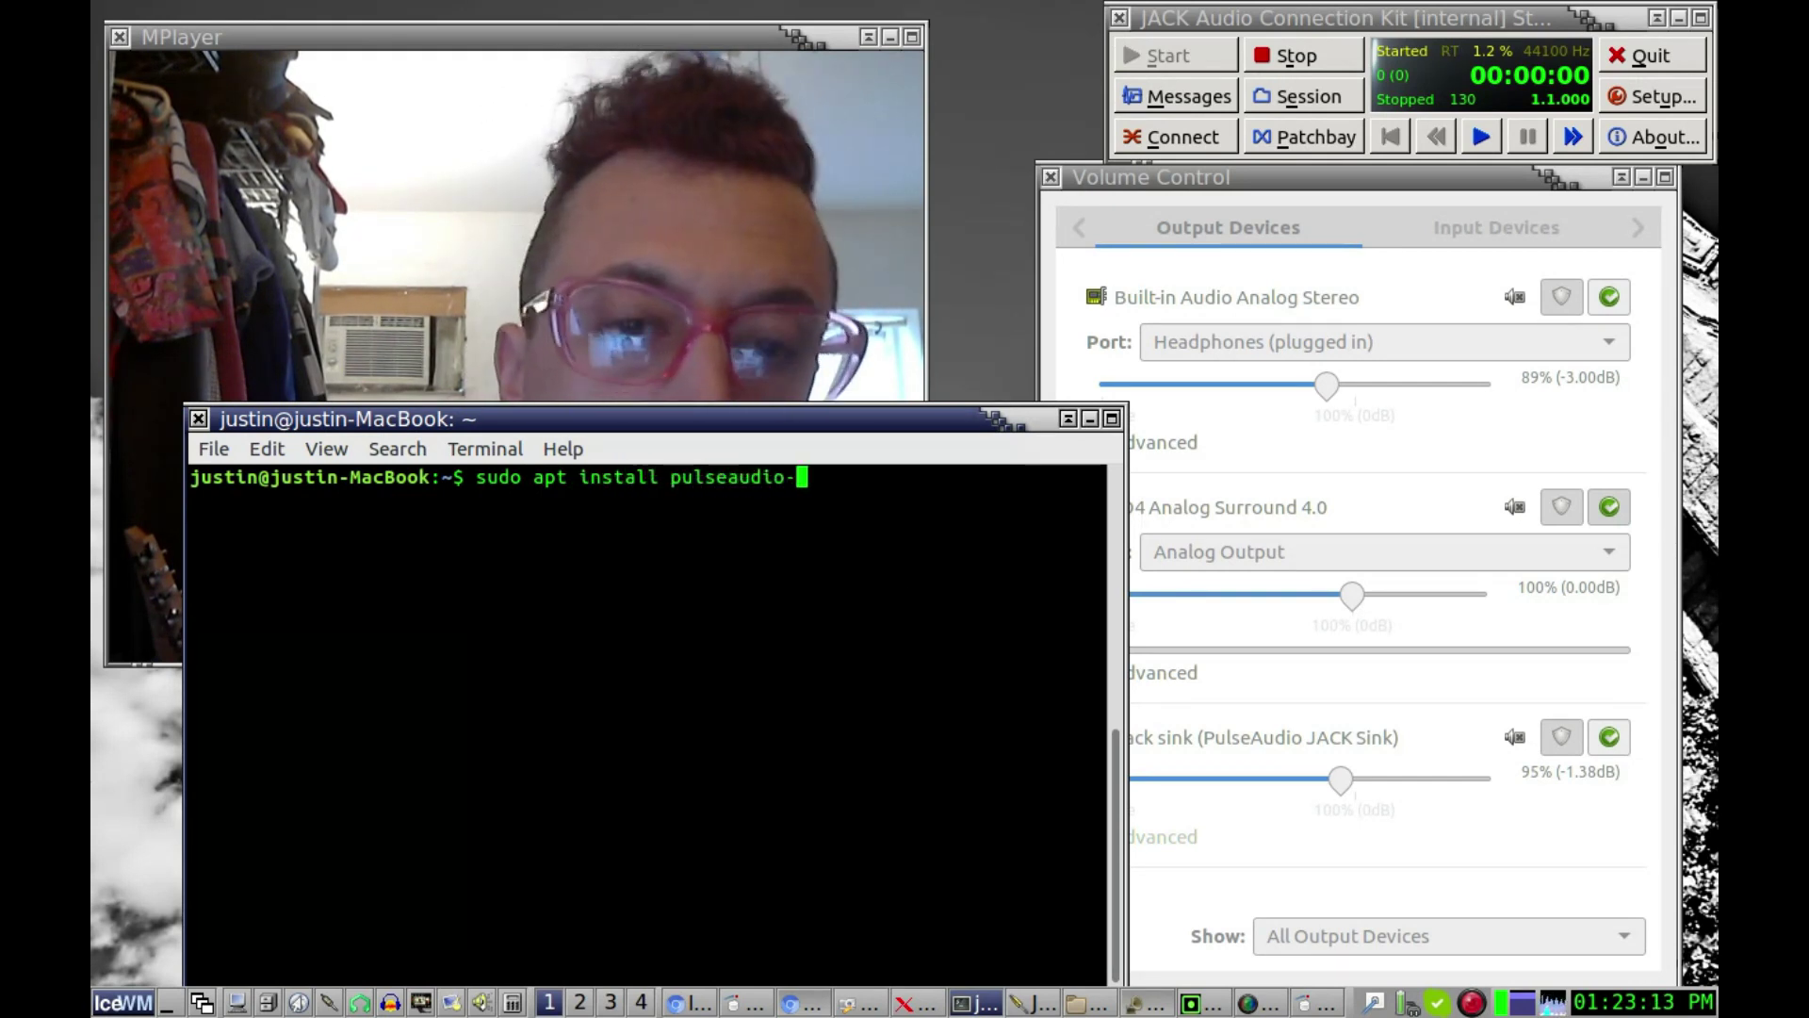
pyautogui.write('-module-jack')
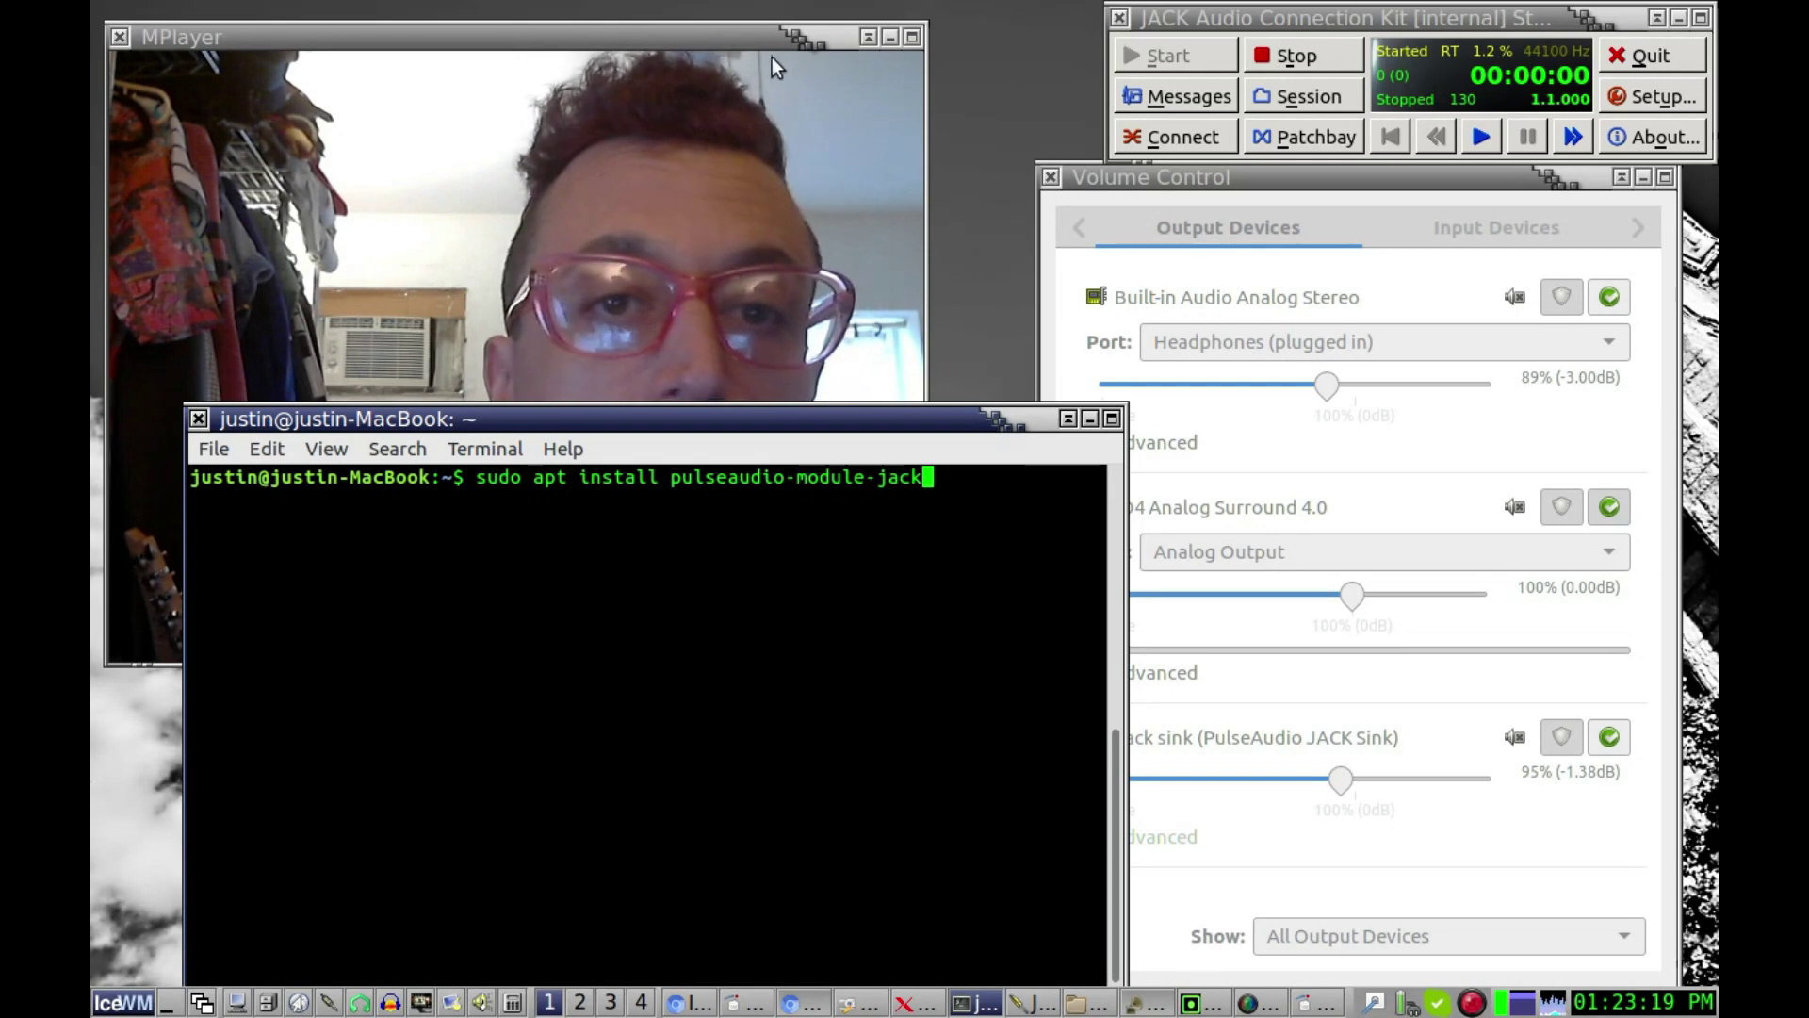
# Raise MPlayer and Volume Control, then reopen the QjackCtl audio Connections window
pyautogui.click(750, 34)
pyautogui.click(1336, 179)
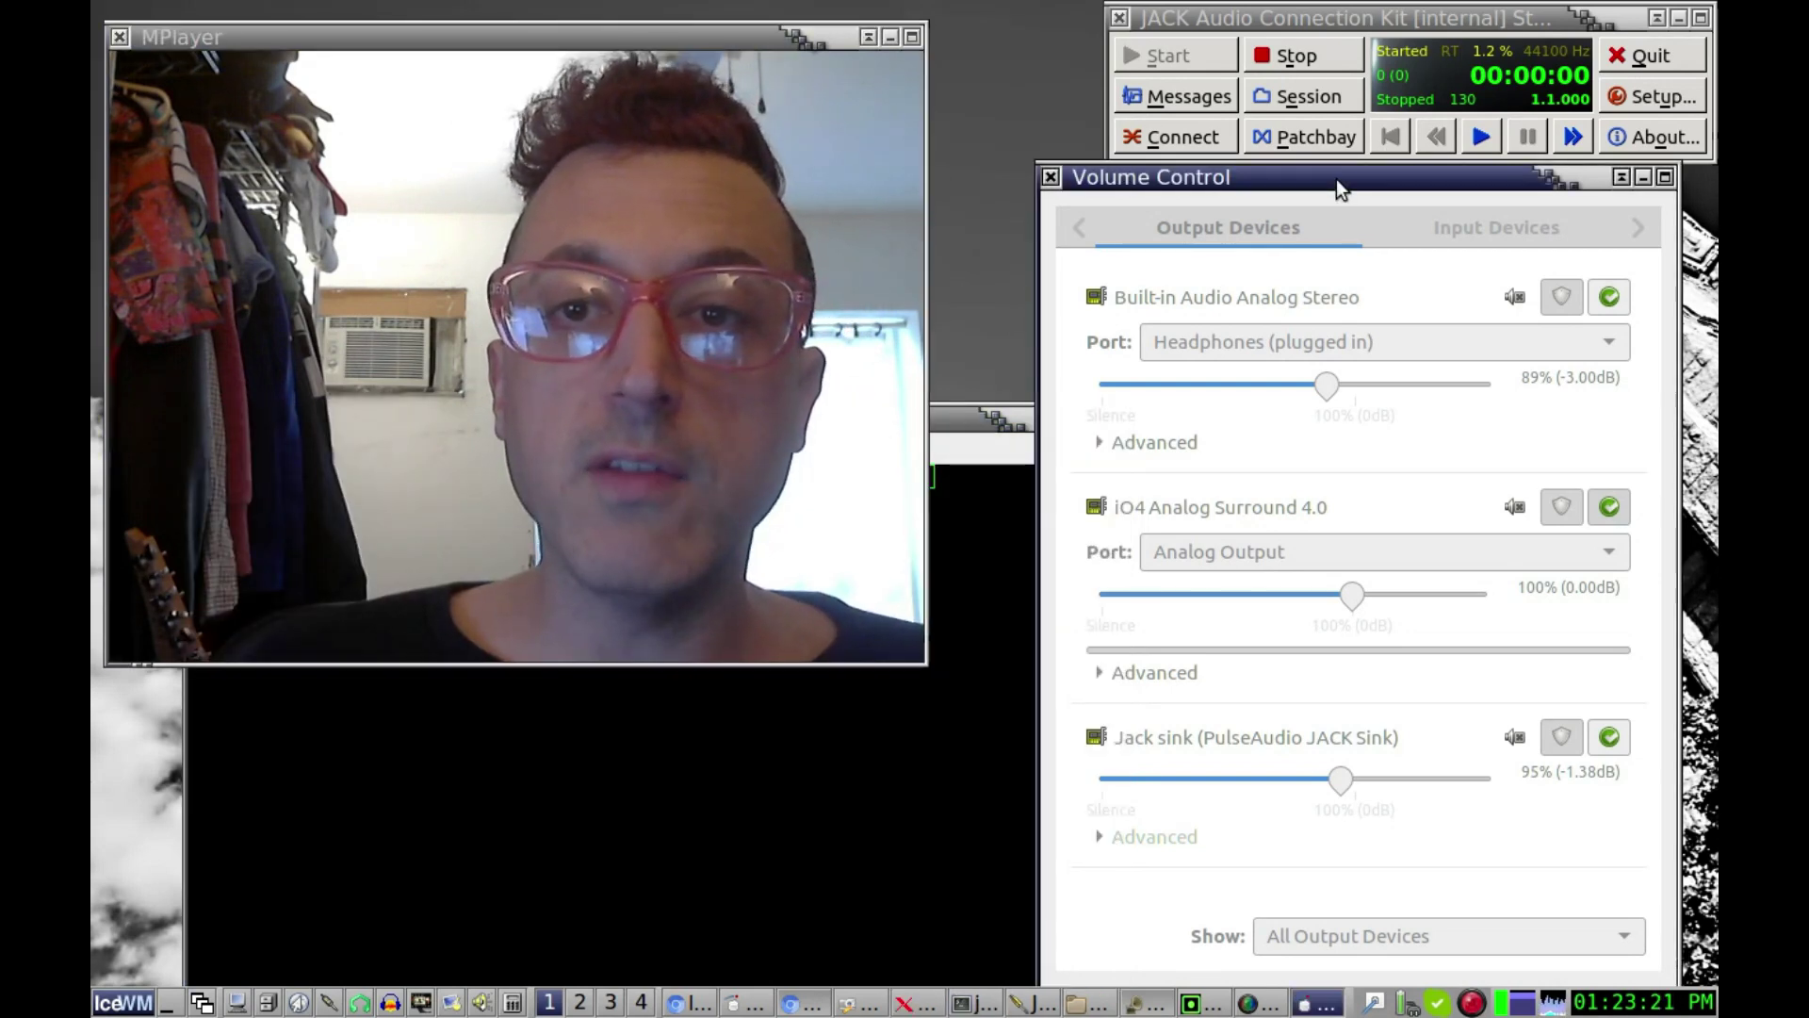
pyautogui.click(1178, 136)
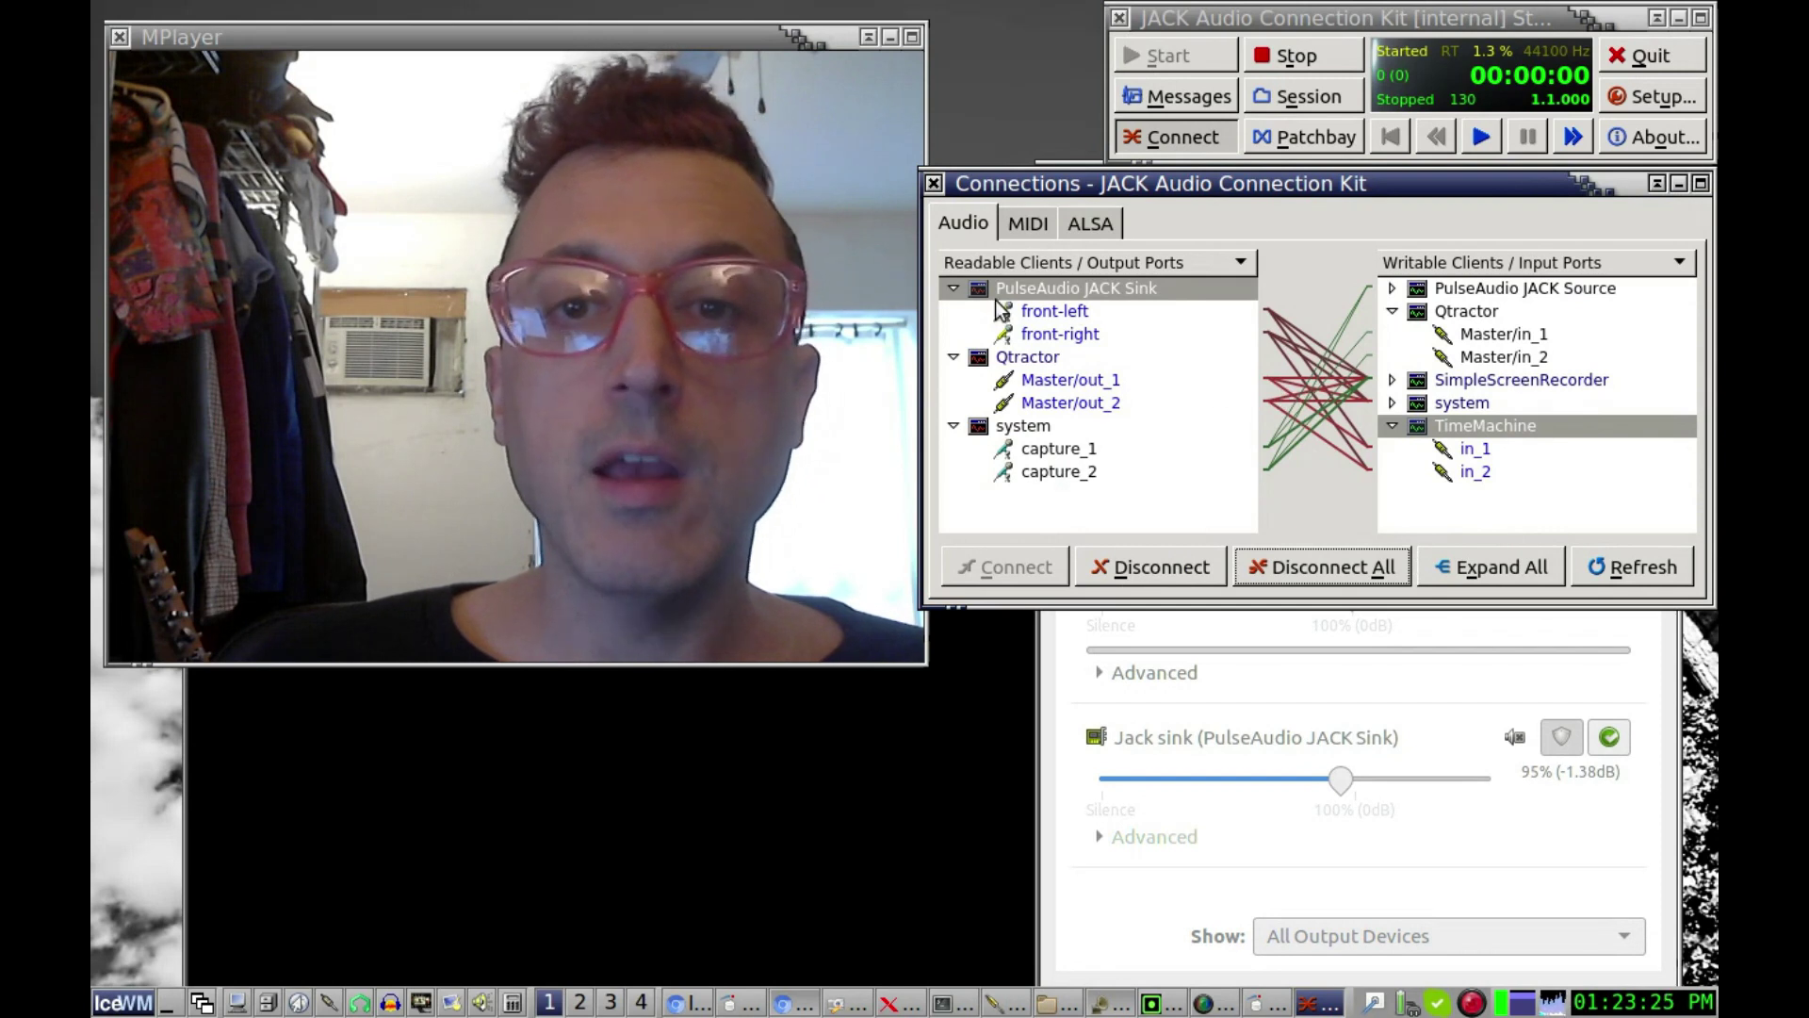
# Collapse the PulseAudio JACK Sink ports and return Volume Control to its Output Devices list
pyautogui.click(953, 289)
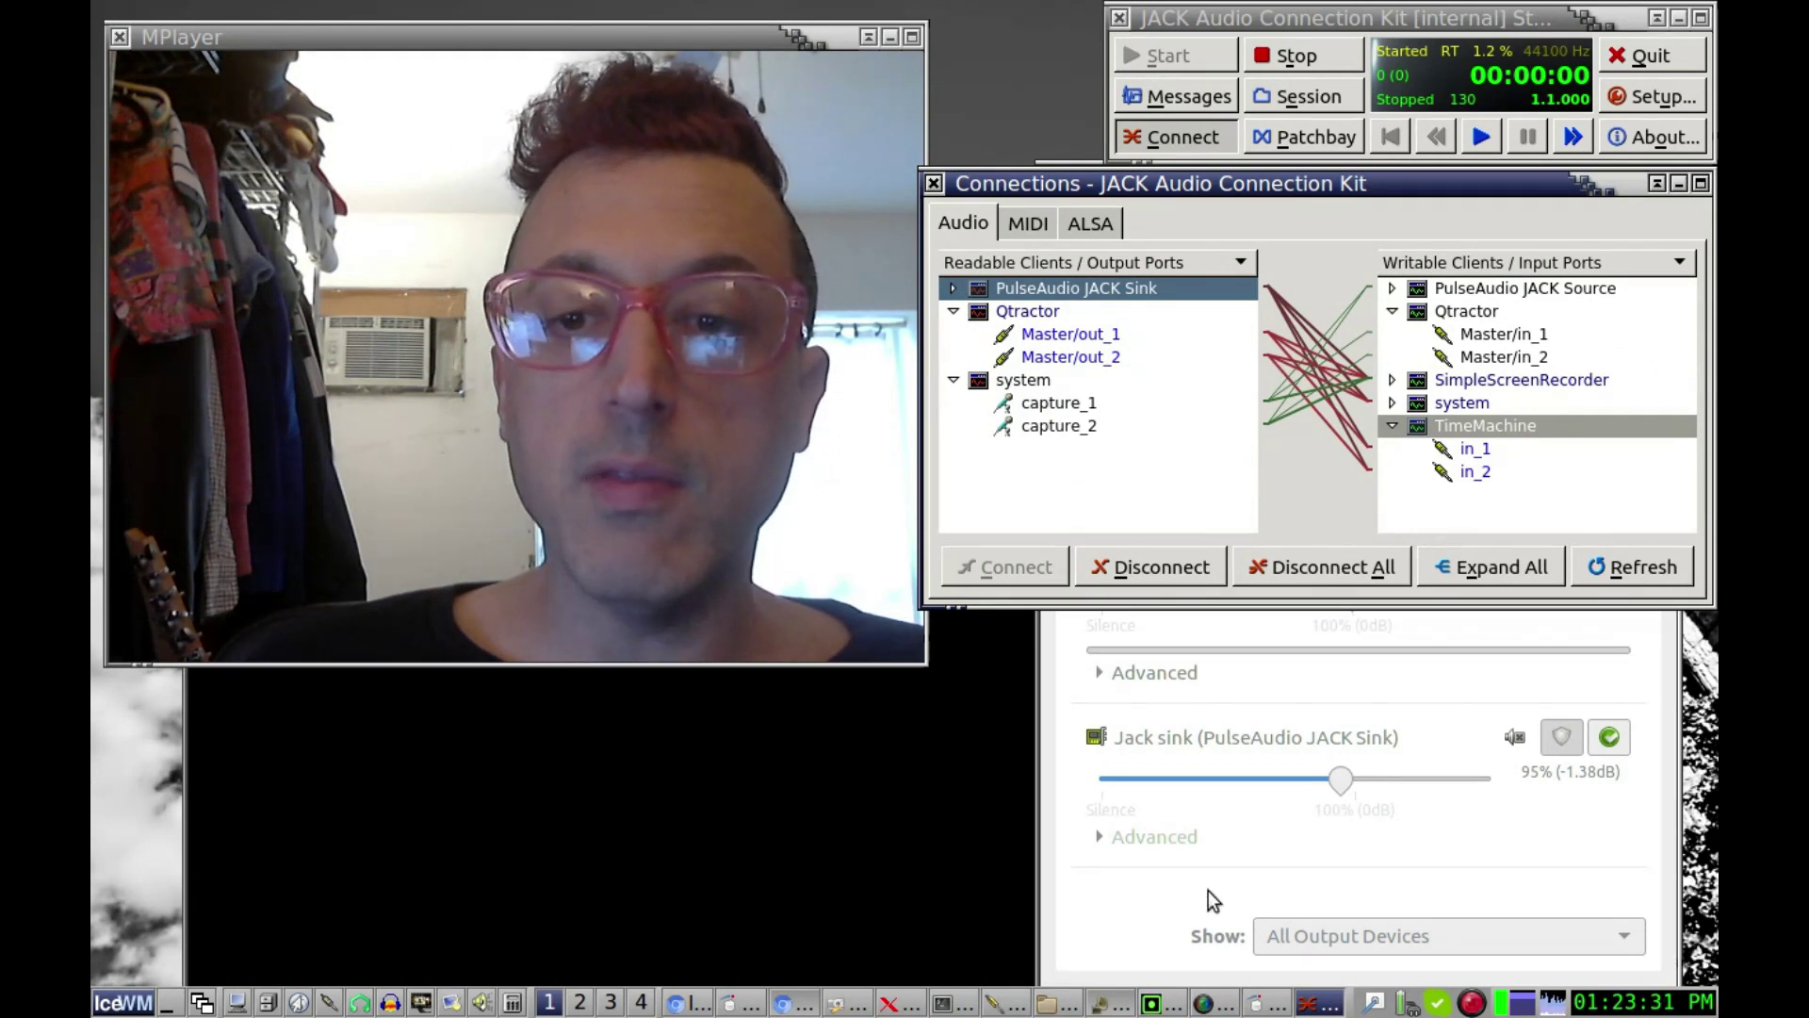
pyautogui.click(1123, 912)
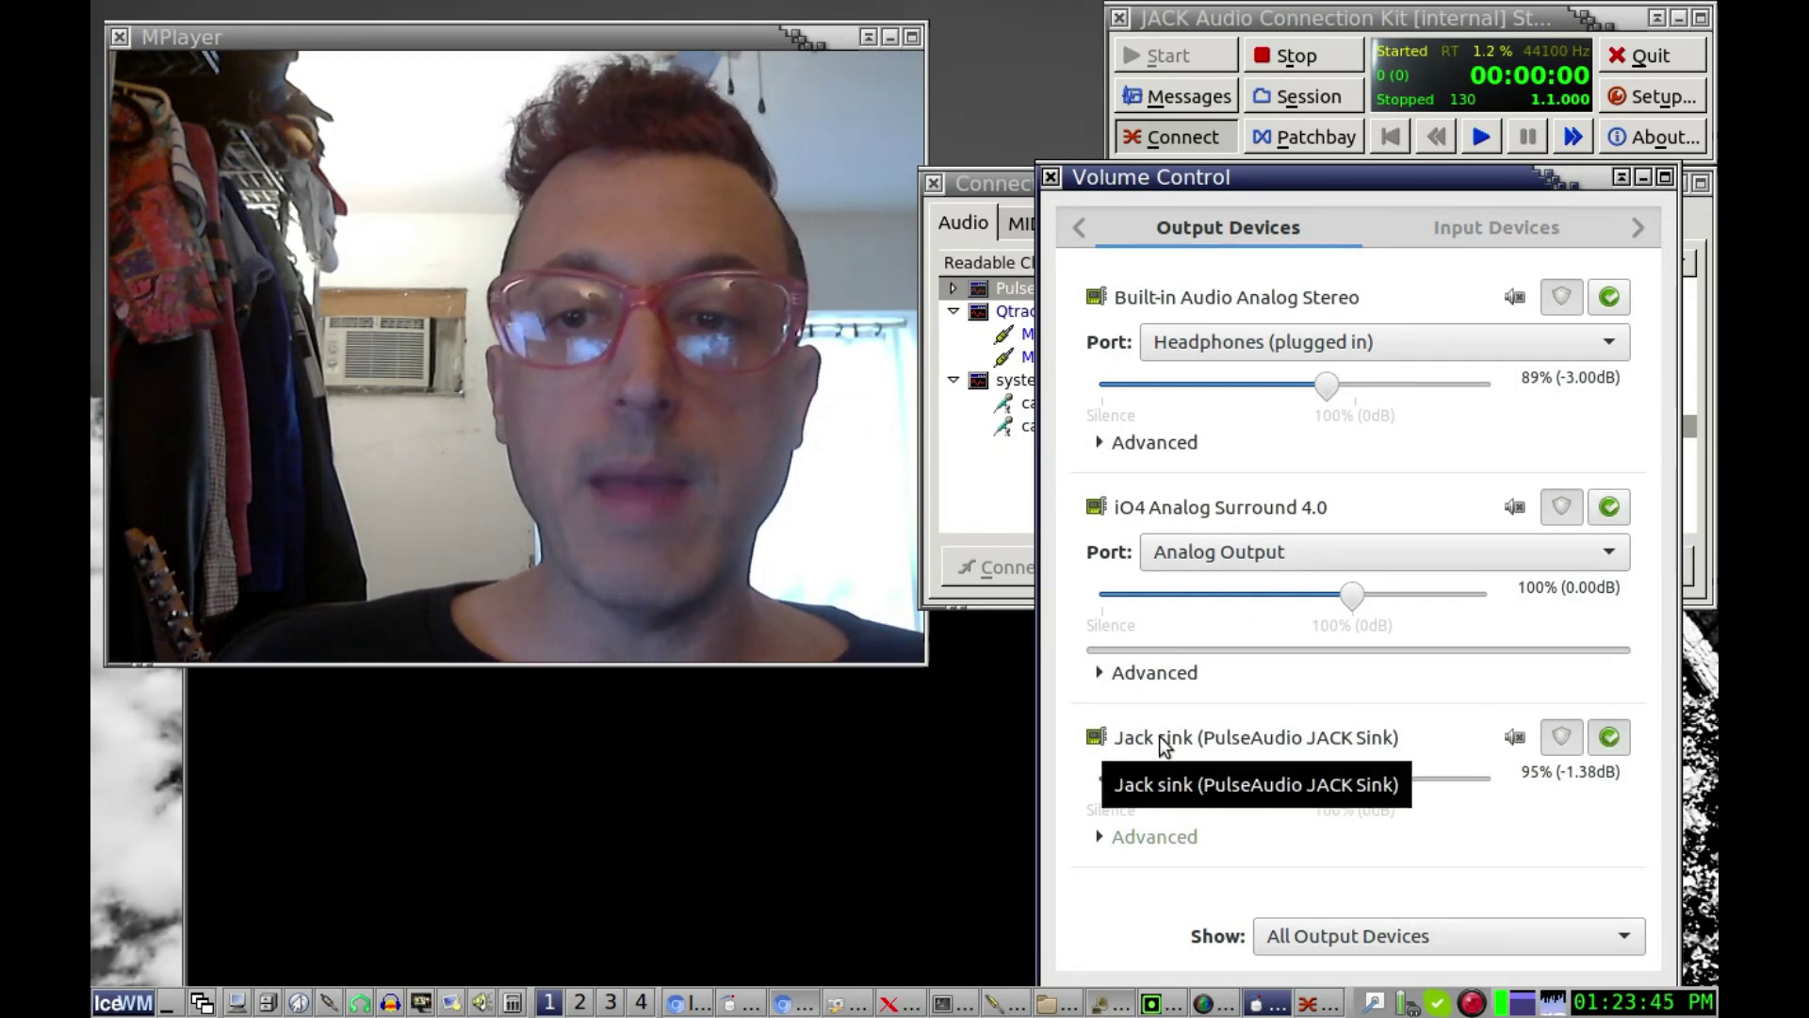
pyautogui.click(1022, 187)
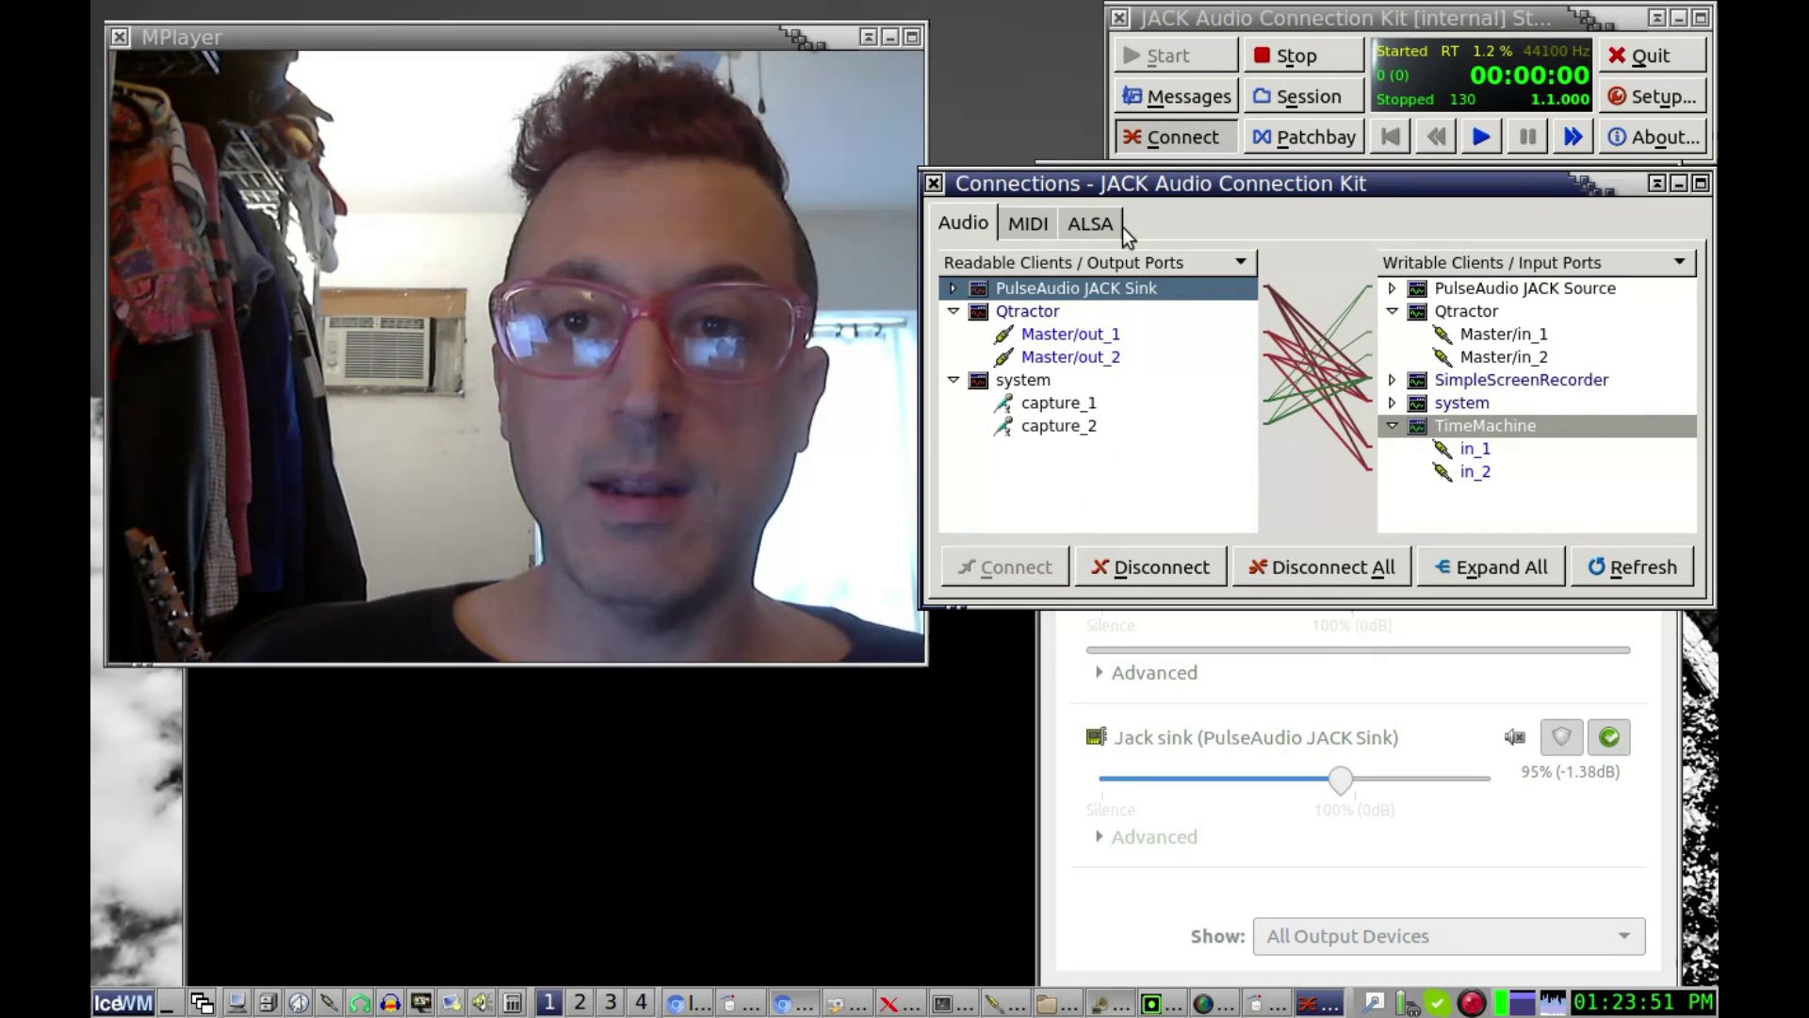
pyautogui.click(1168, 848)
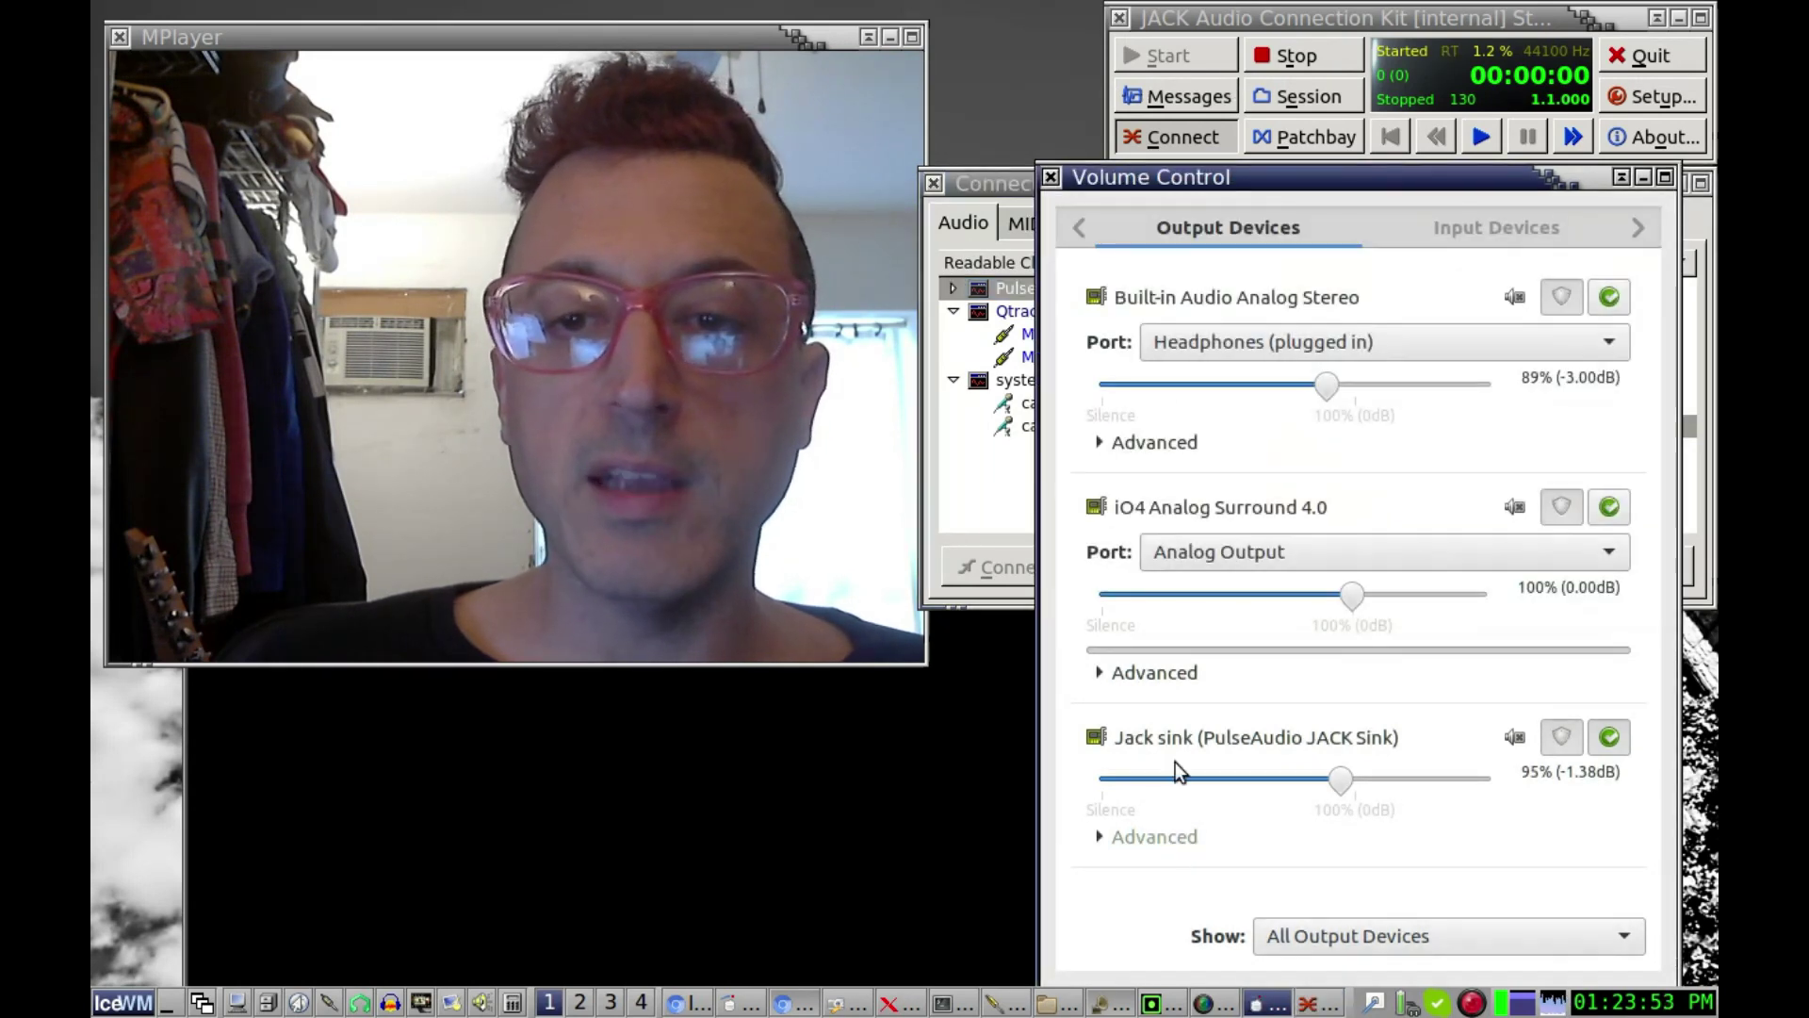
pyautogui.scroll(-1, 1121, 227)
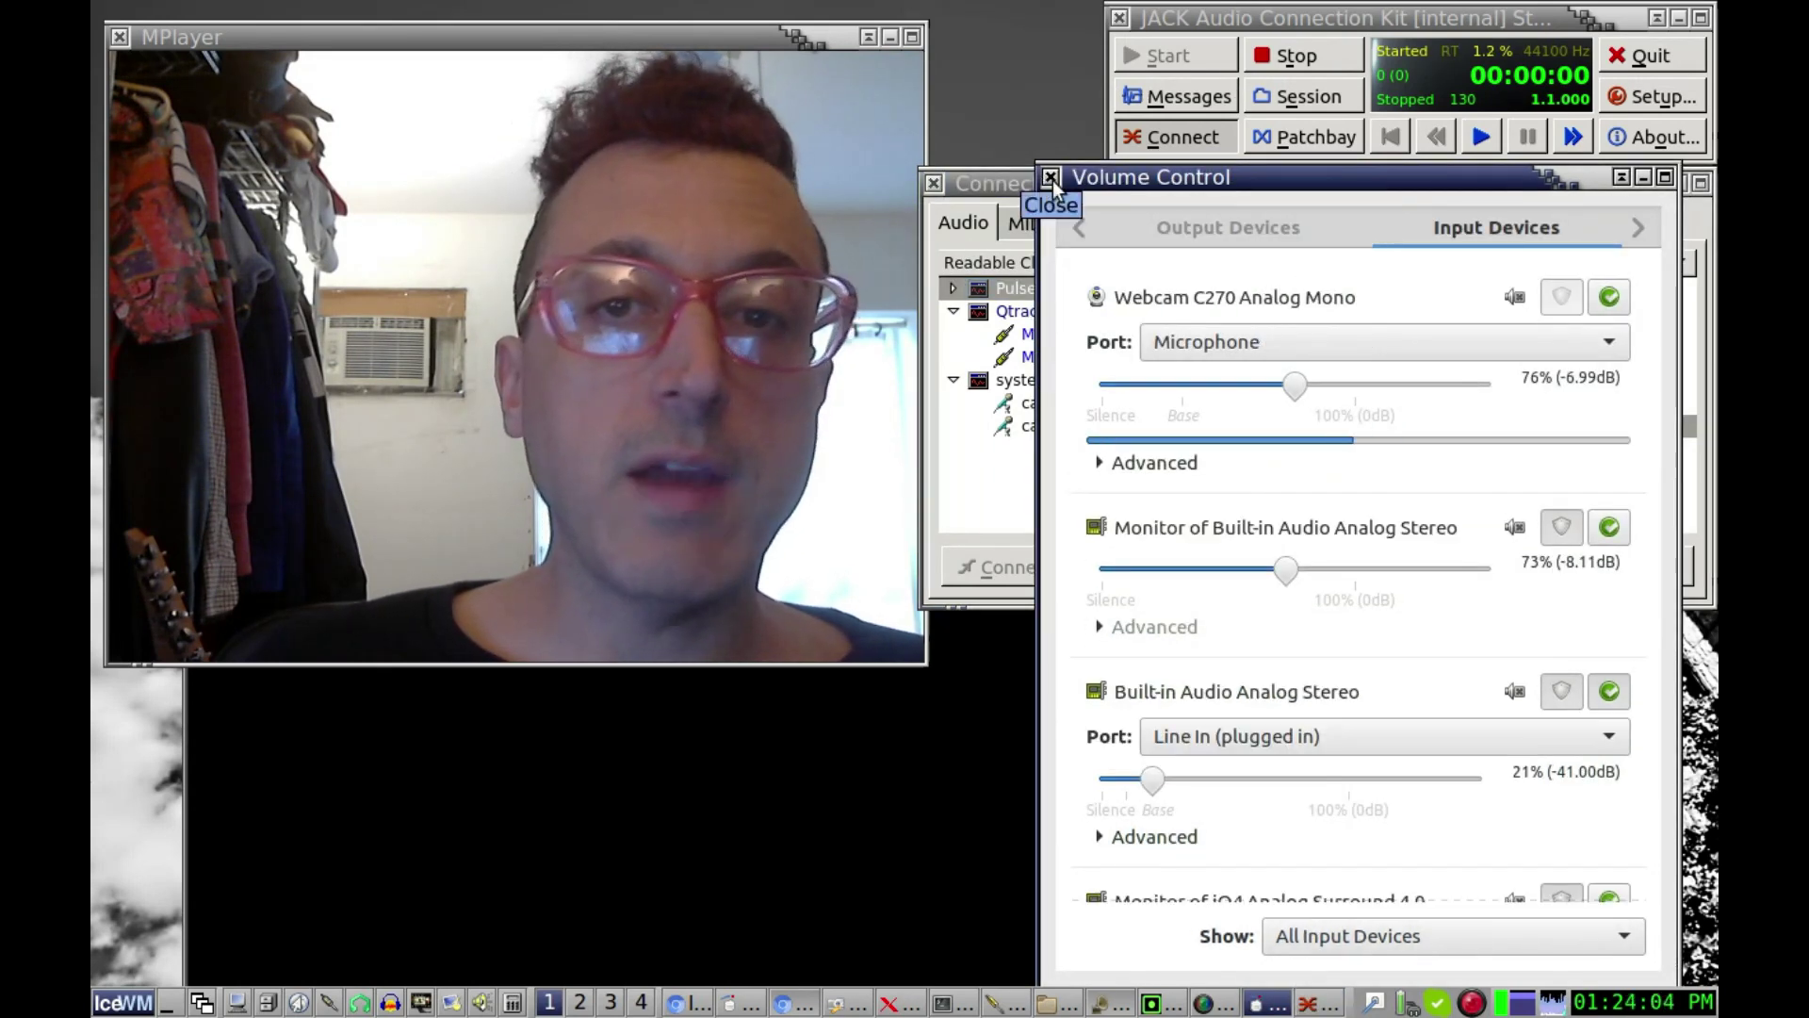
pyautogui.click(1080, 230)
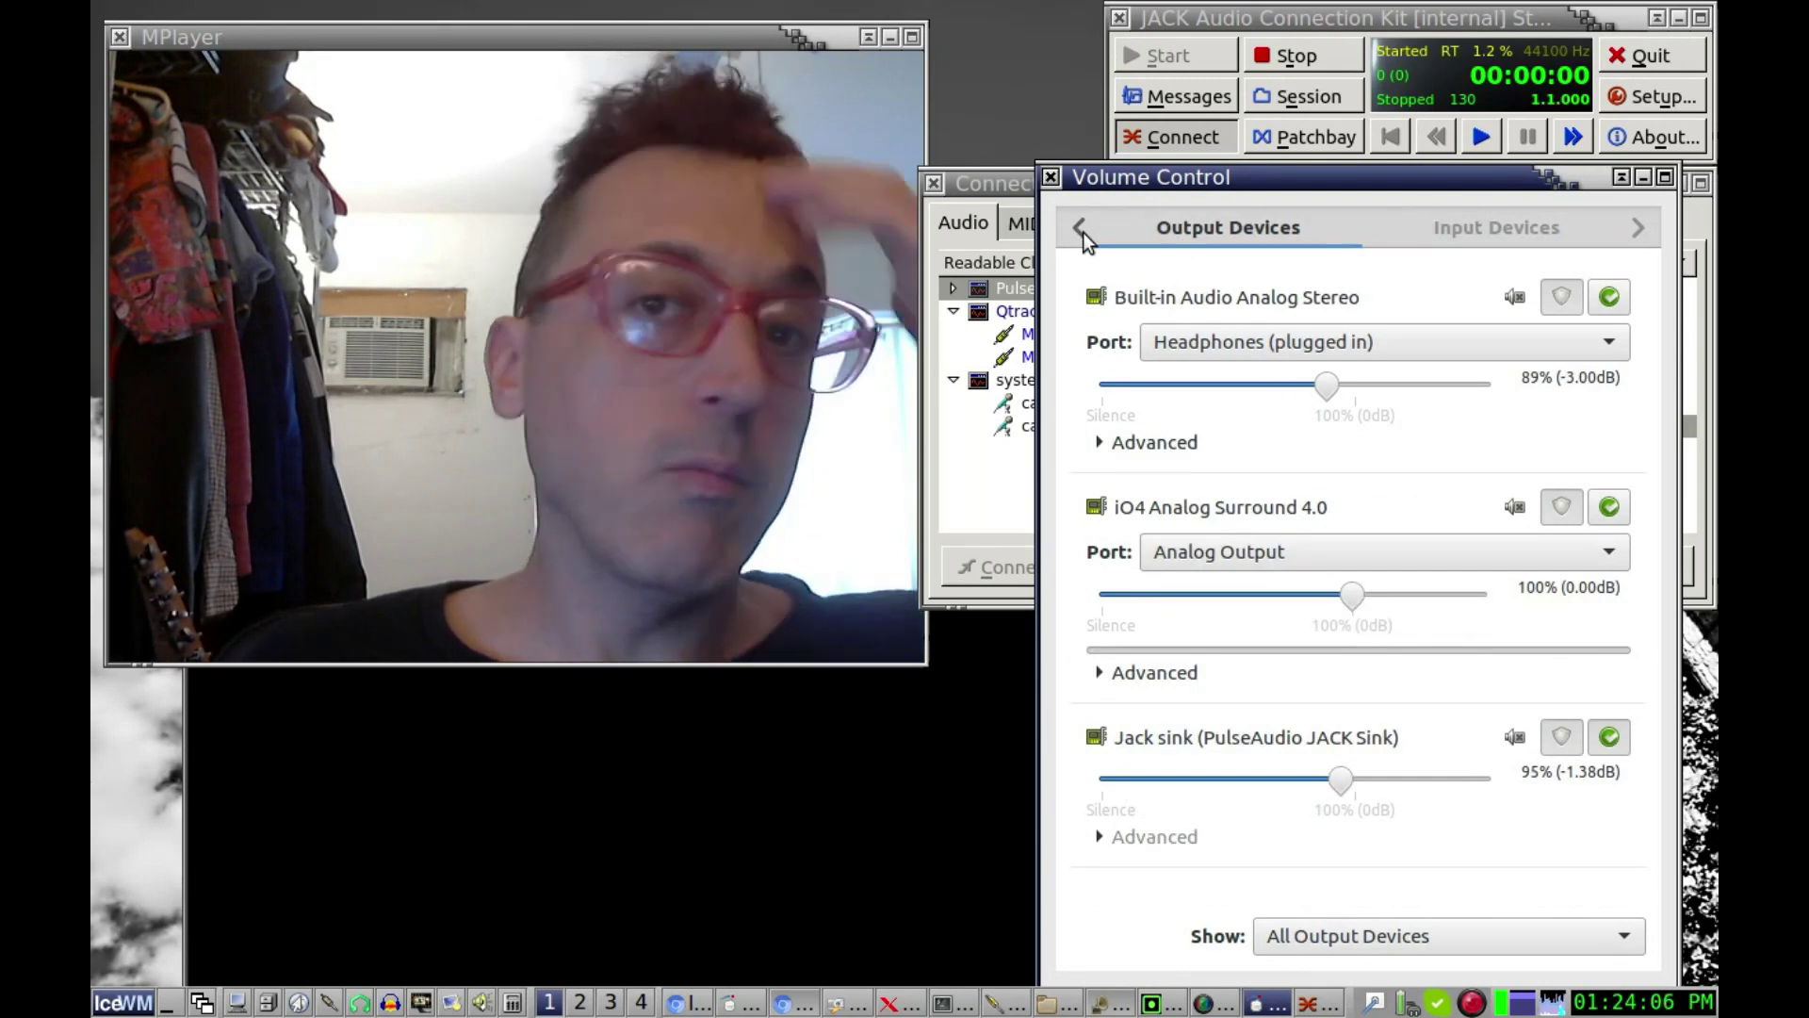
pyautogui.click(991, 181)
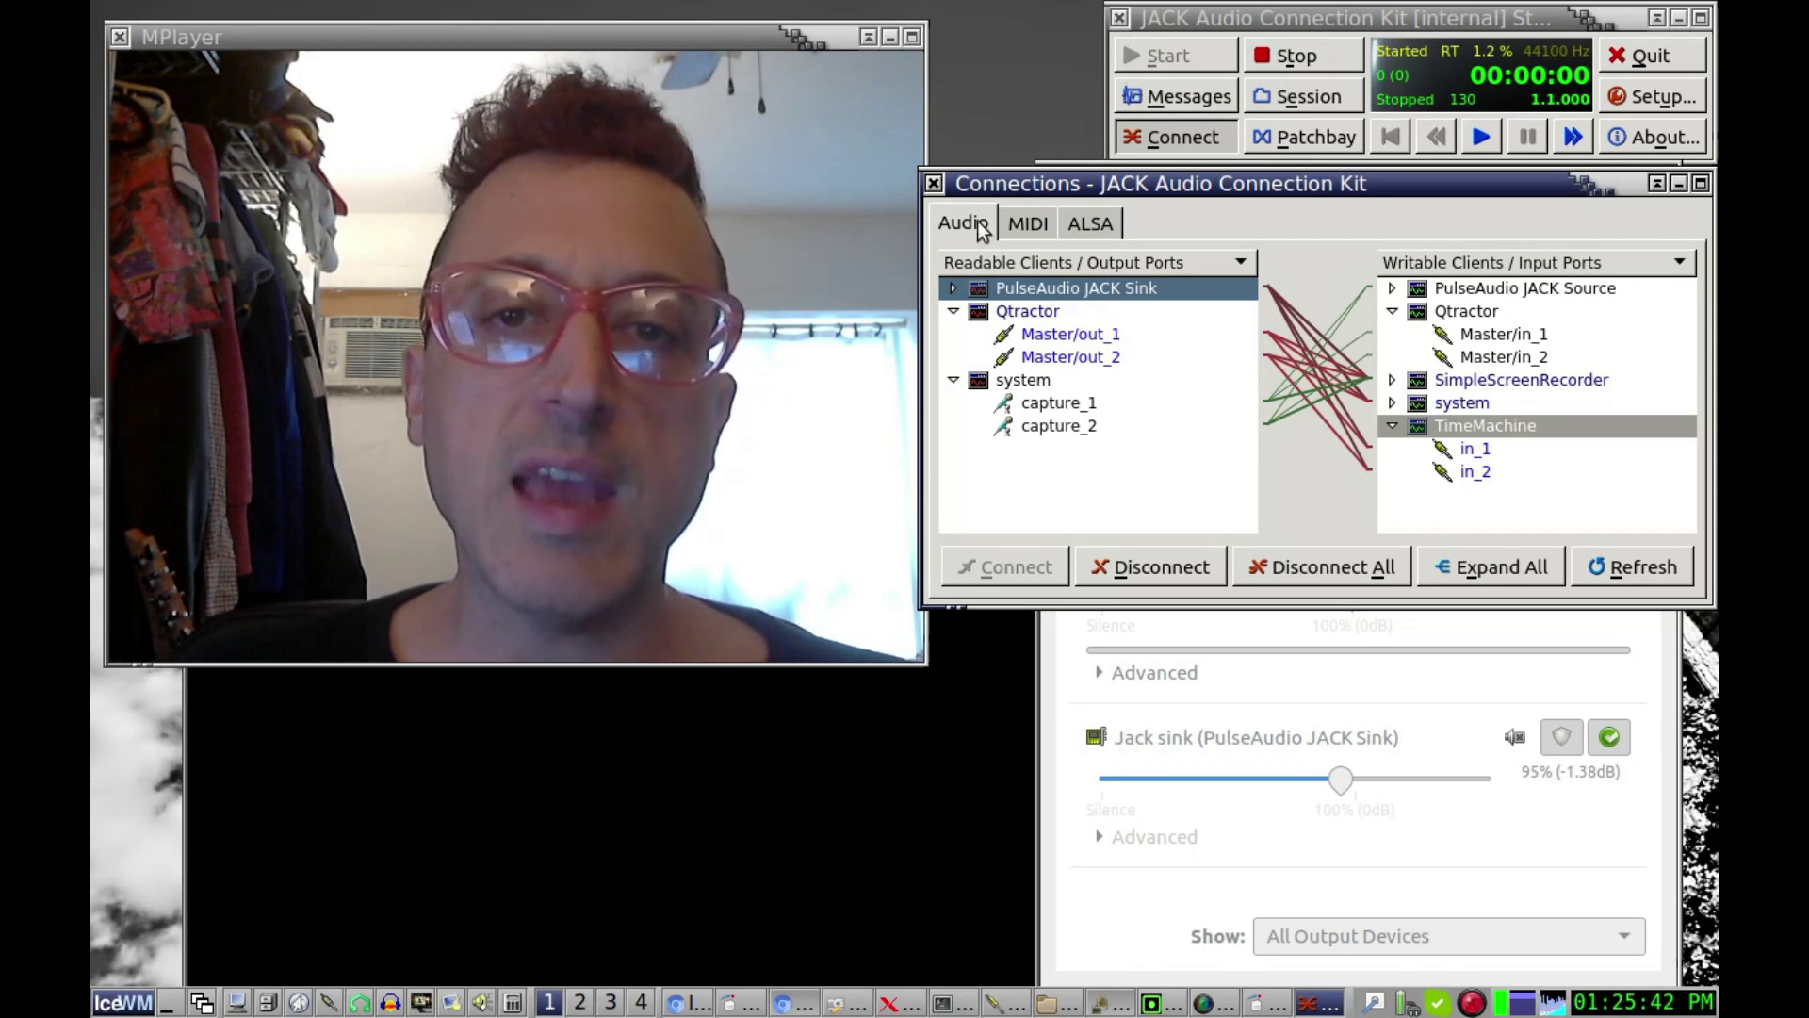
# Close the Connections and Volume Control windows and open the JACK Setup dialog
pyautogui.click(933, 184)
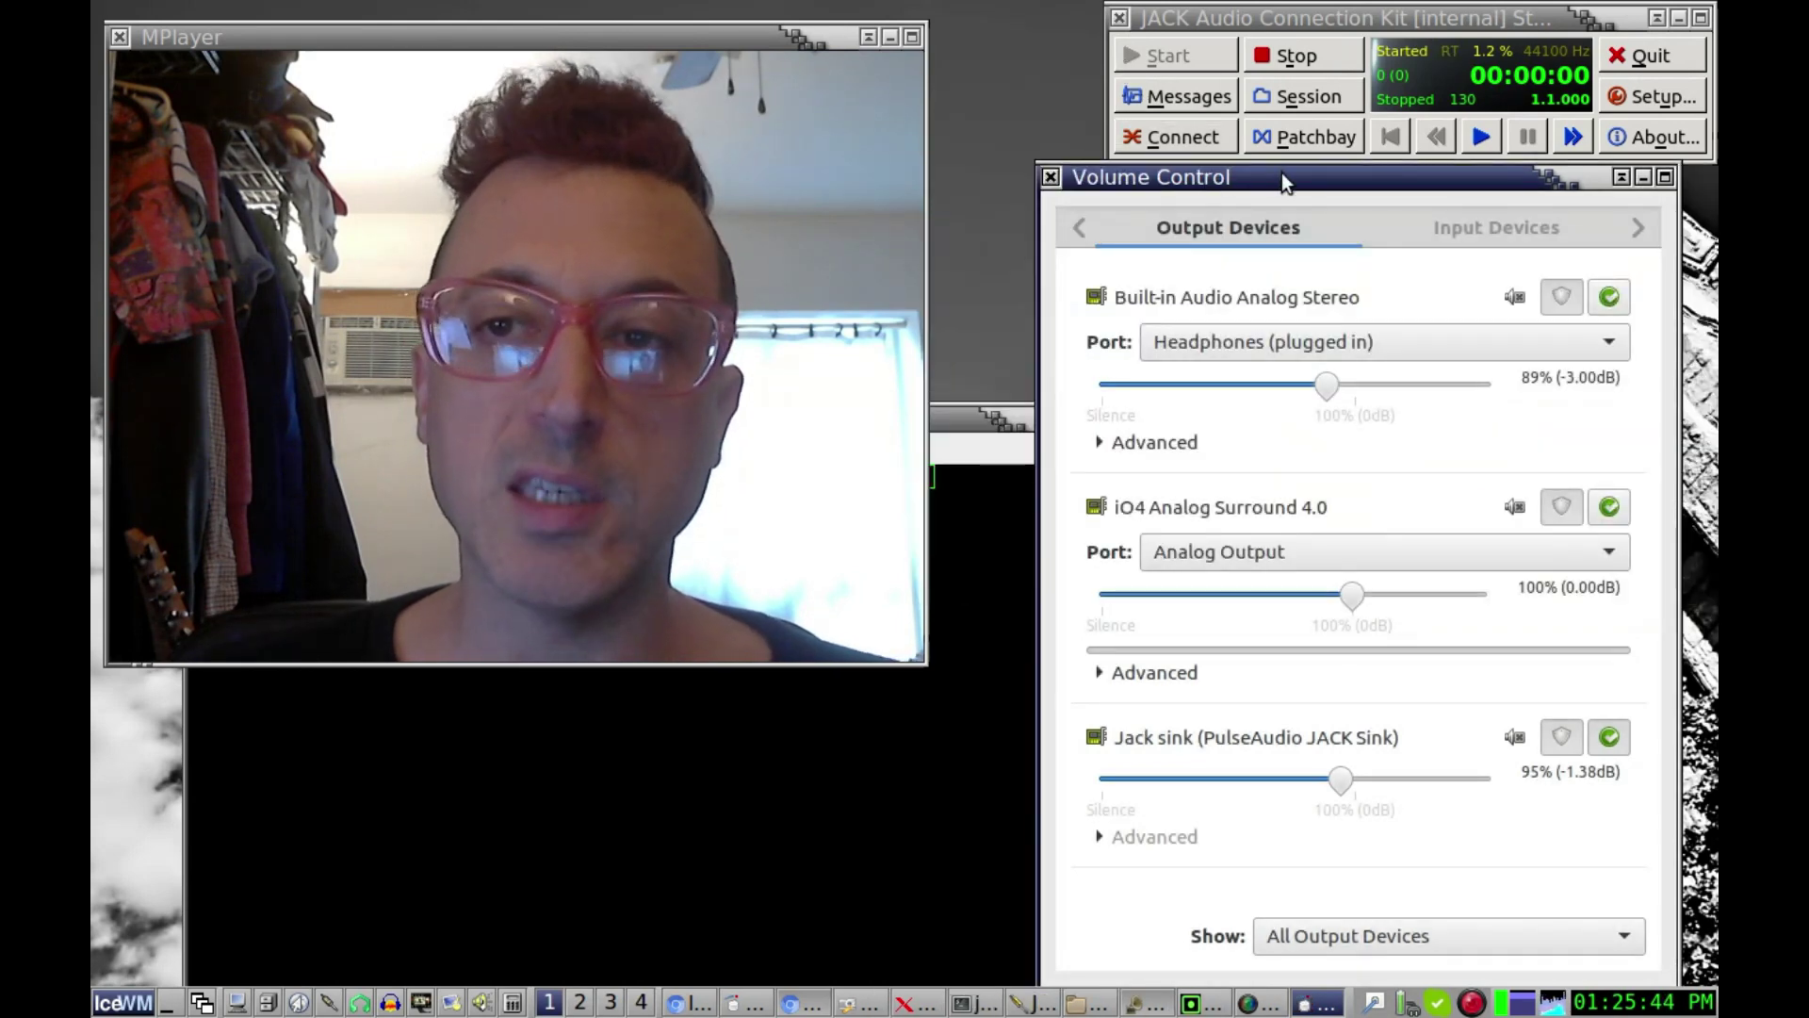
pyautogui.click(1050, 177)
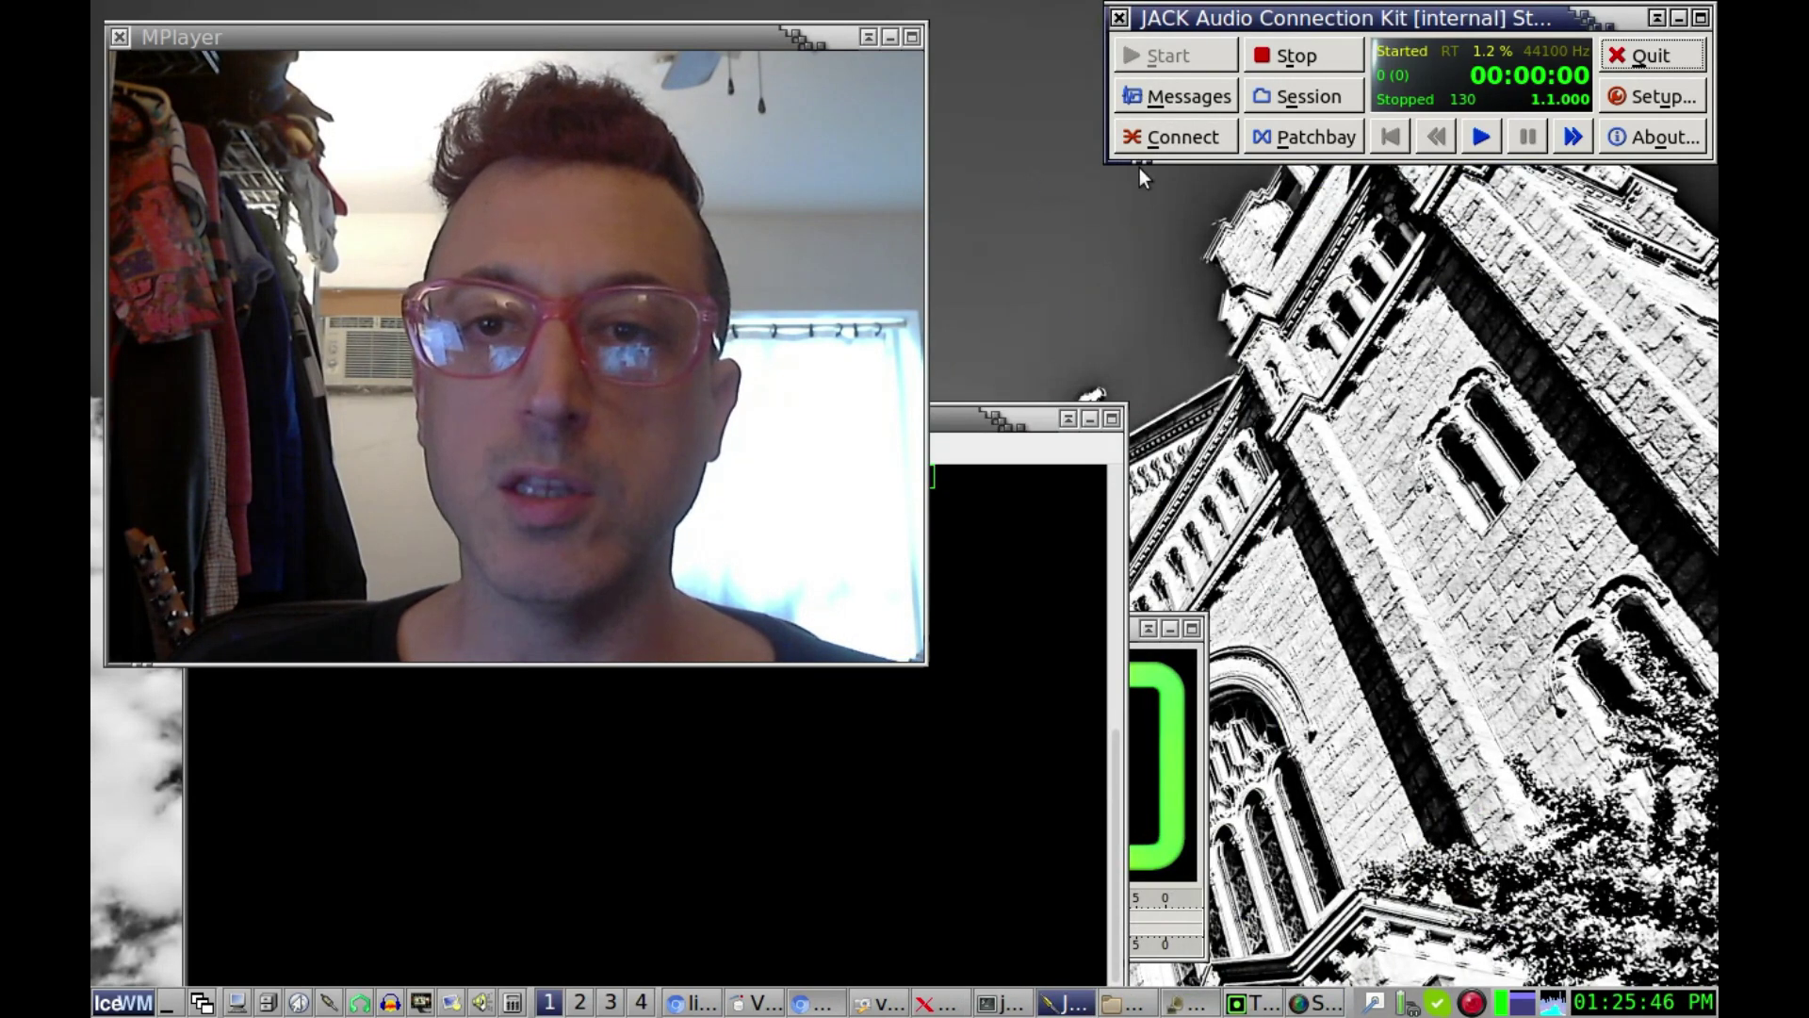
pyautogui.click(1669, 96)
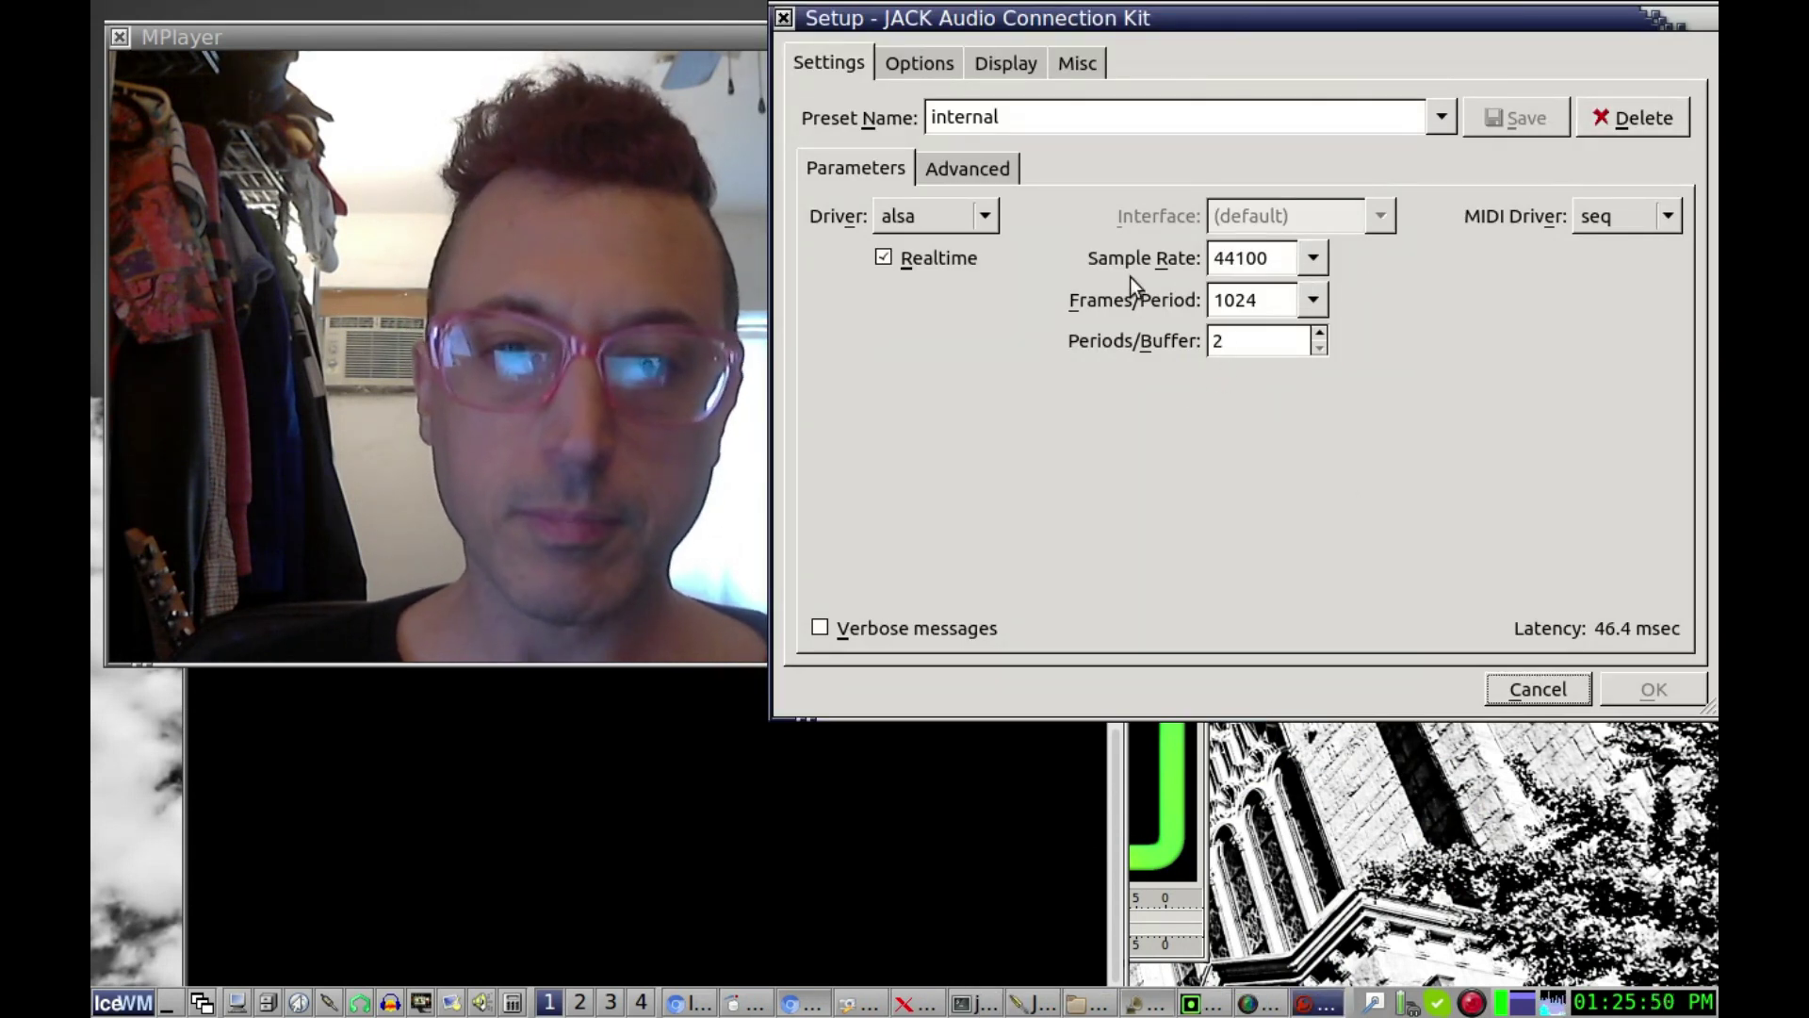
# Inspect the Frames/Period sizes, keep 1024, and glance at the Options tab
pyautogui.click(1271, 299)
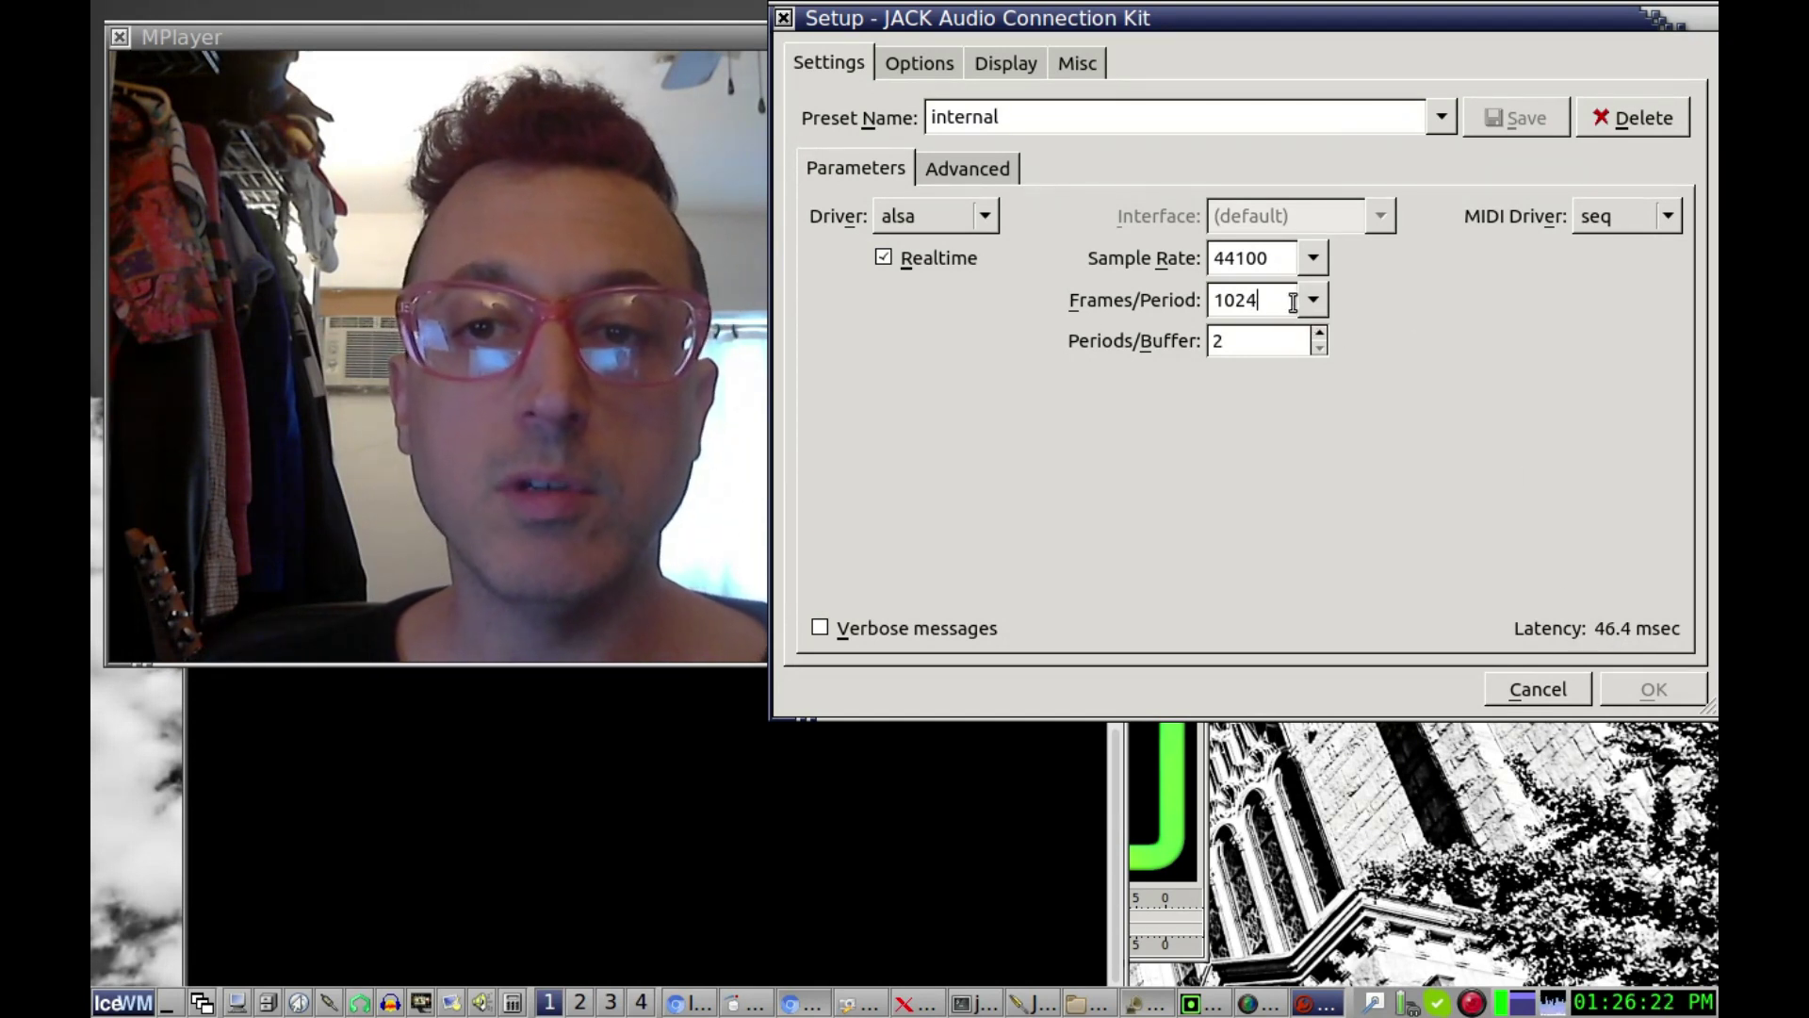
pyautogui.moveTo(1286, 299); pyautogui.dragTo(1211, 300)
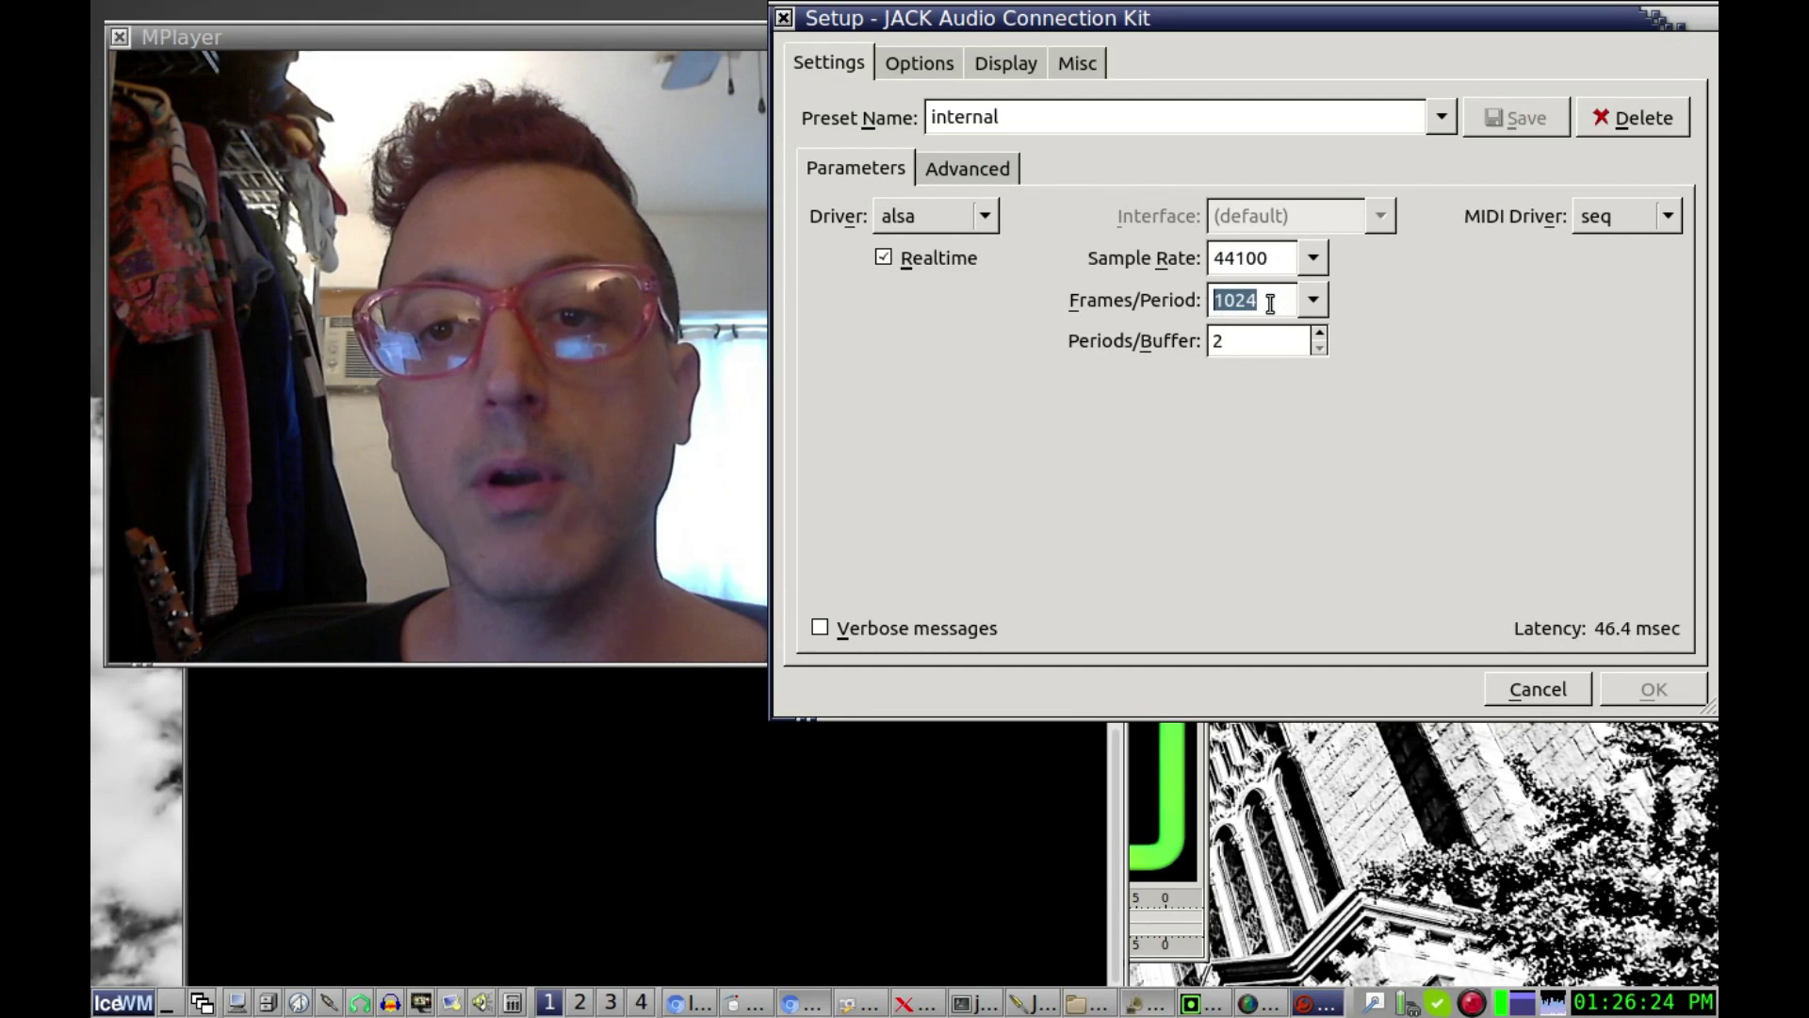
pyautogui.click(1313, 300)
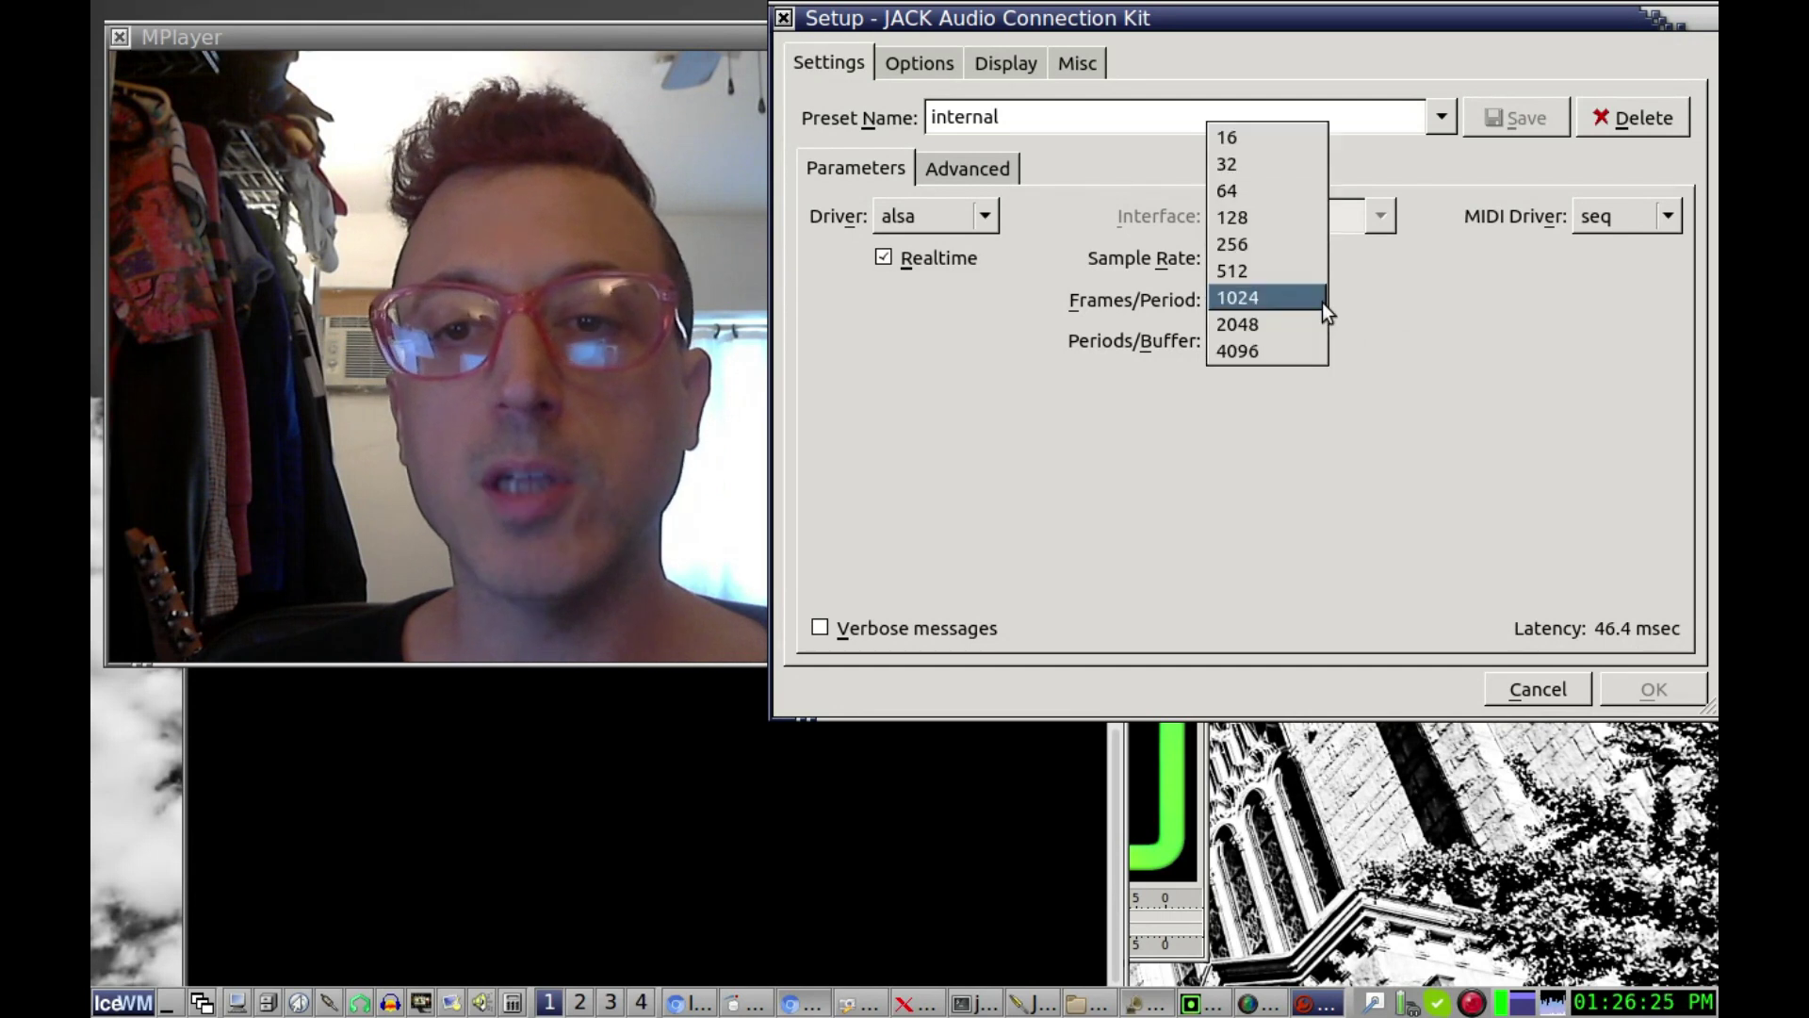
pyautogui.click(1359, 539)
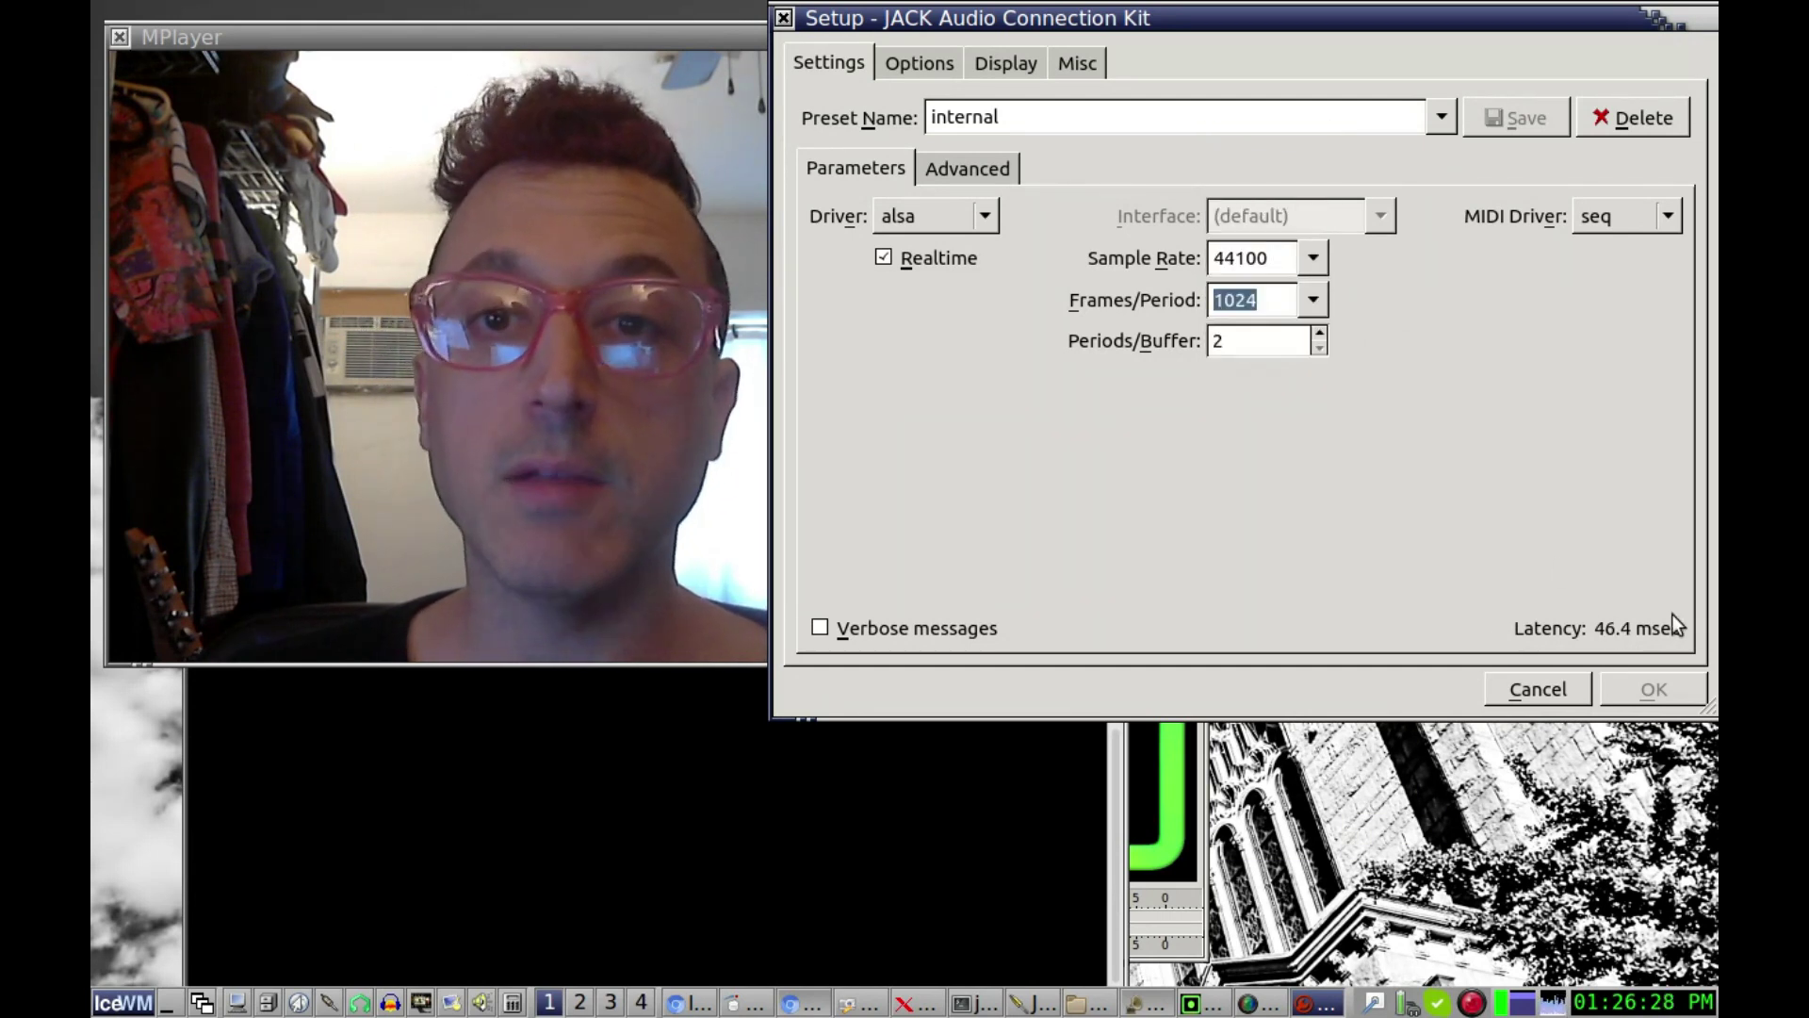
pyautogui.click(1260, 302)
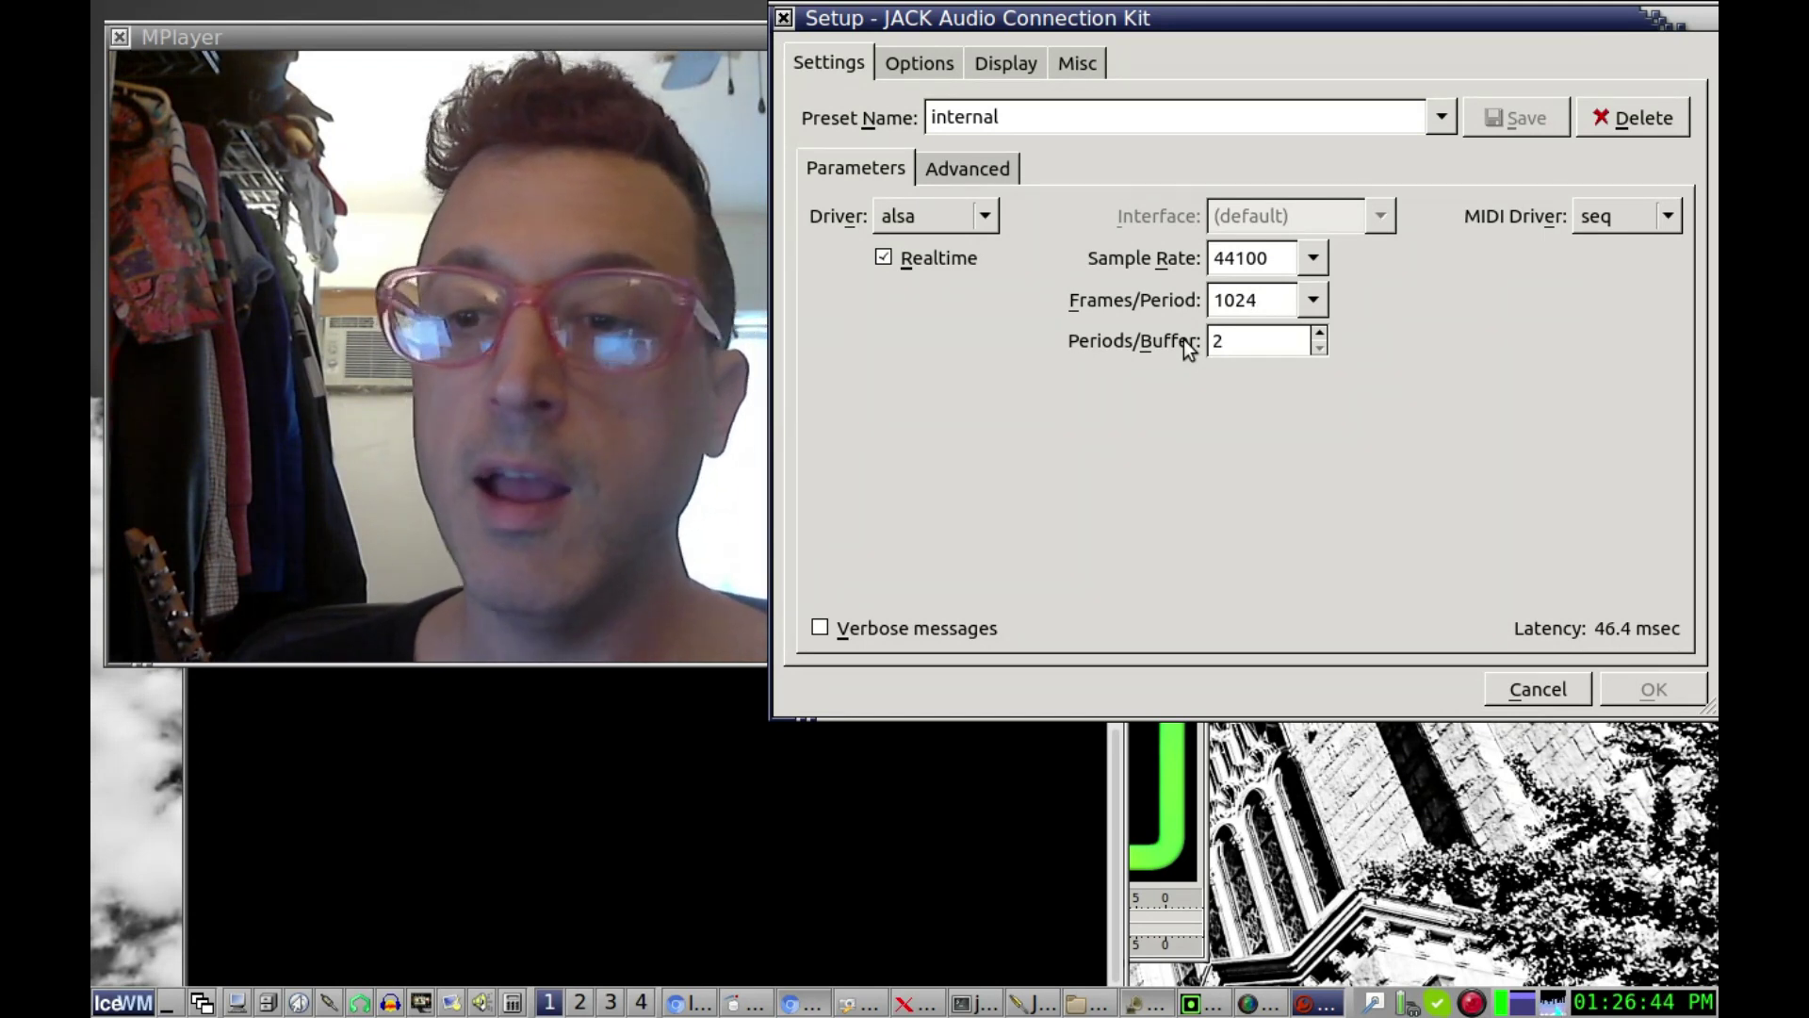
pyautogui.click(929, 66)
pyautogui.click(819, 59)
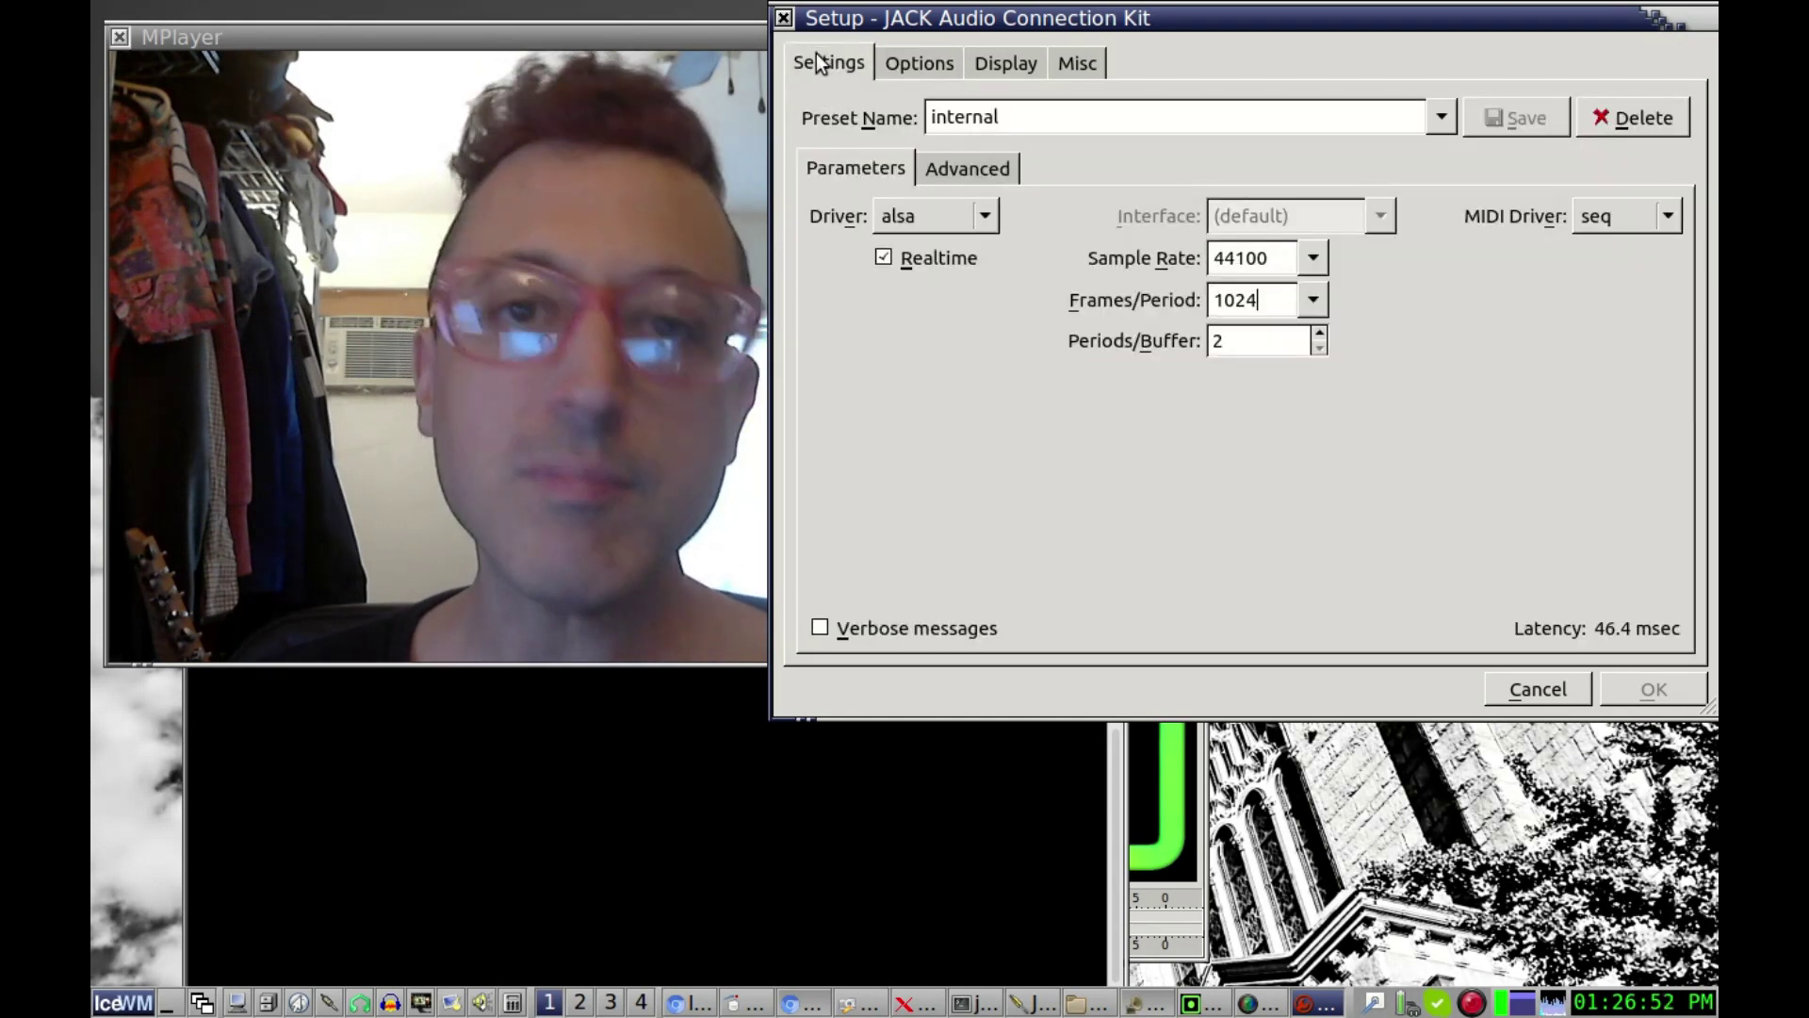
# Move the Setup dialog down, recheck Frames/Period 1024 and Options, then close it unchanged
pyautogui.moveTo(1470, 20); pyautogui.dragTo(1450, 144)
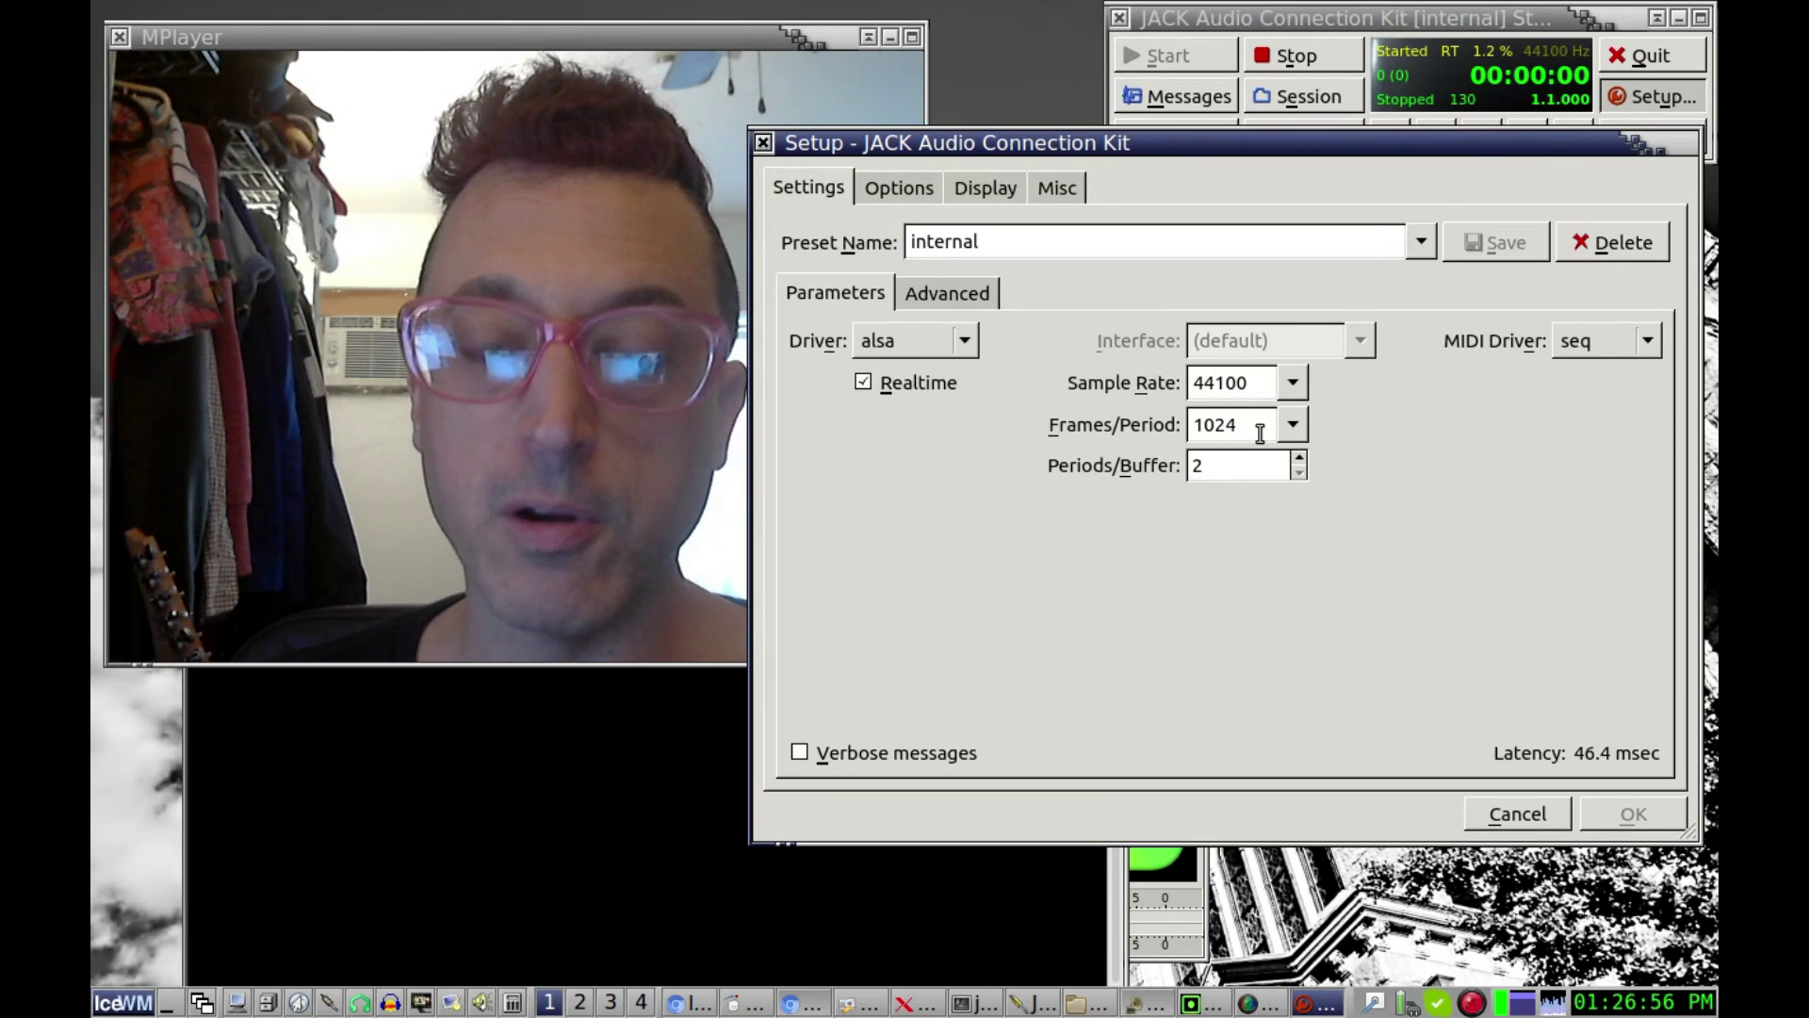
pyautogui.moveTo(1260, 433); pyautogui.dragTo(1159, 435)
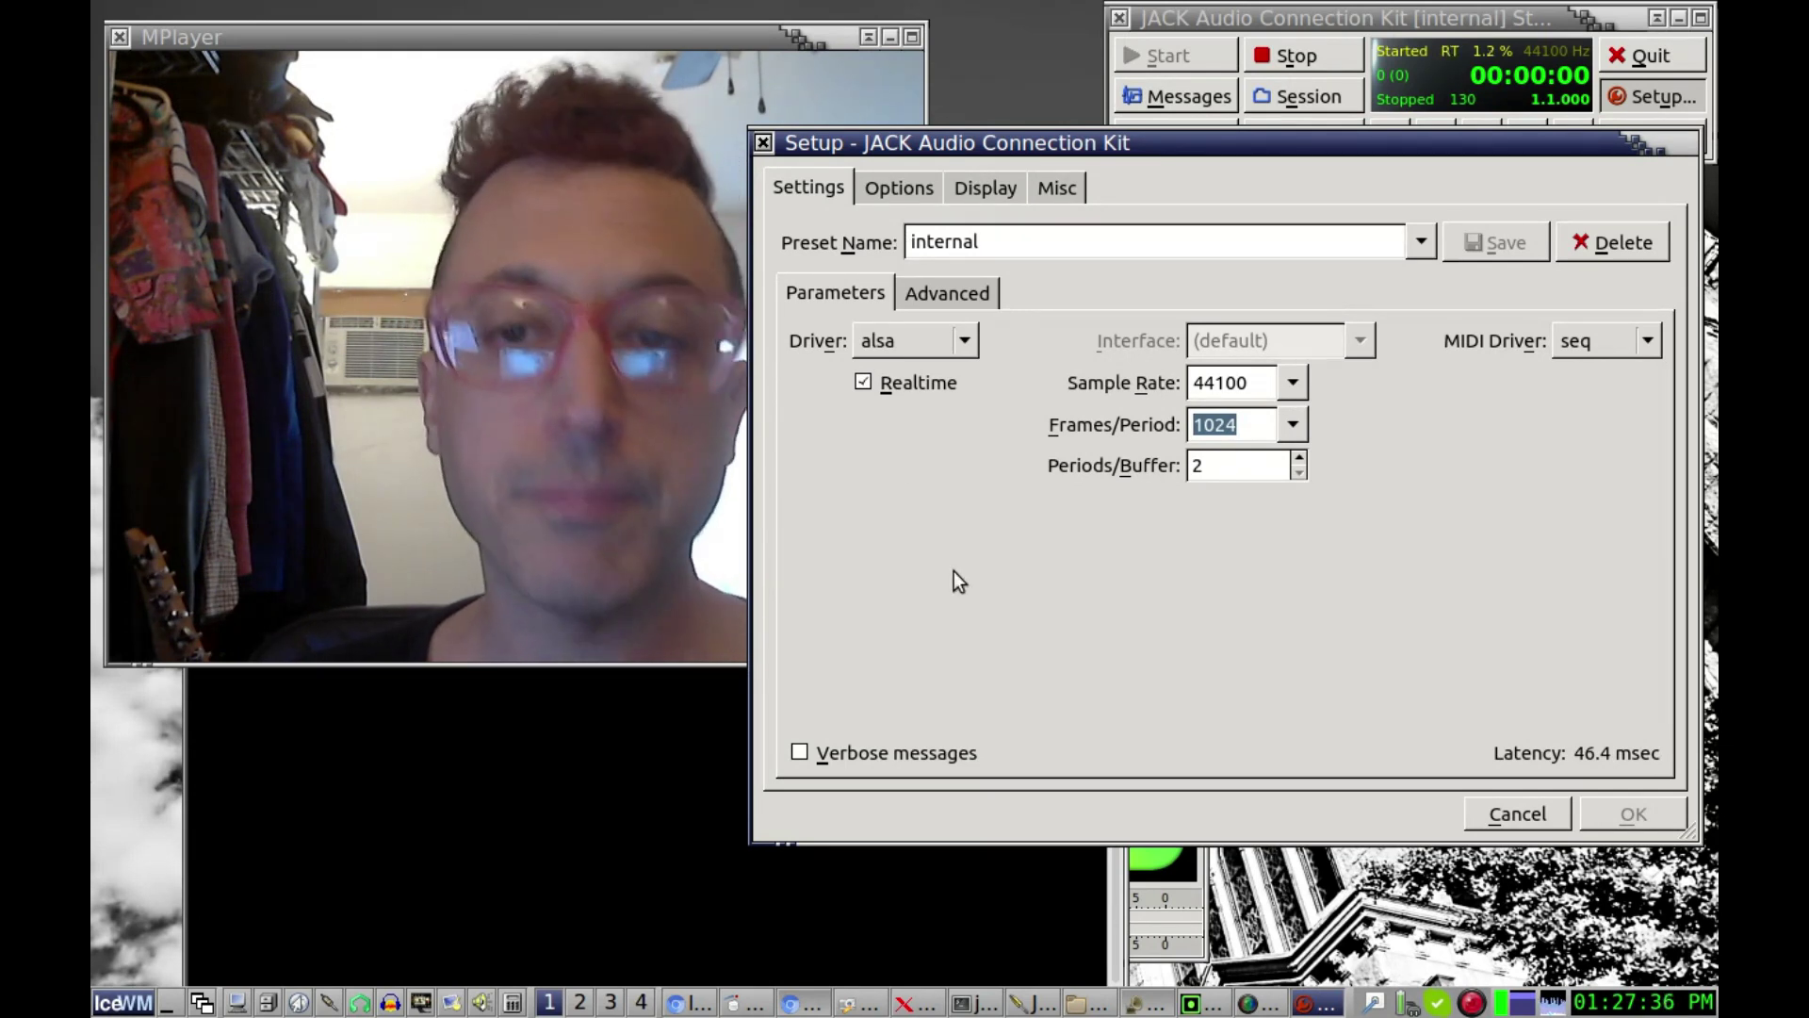
pyautogui.click(879, 193)
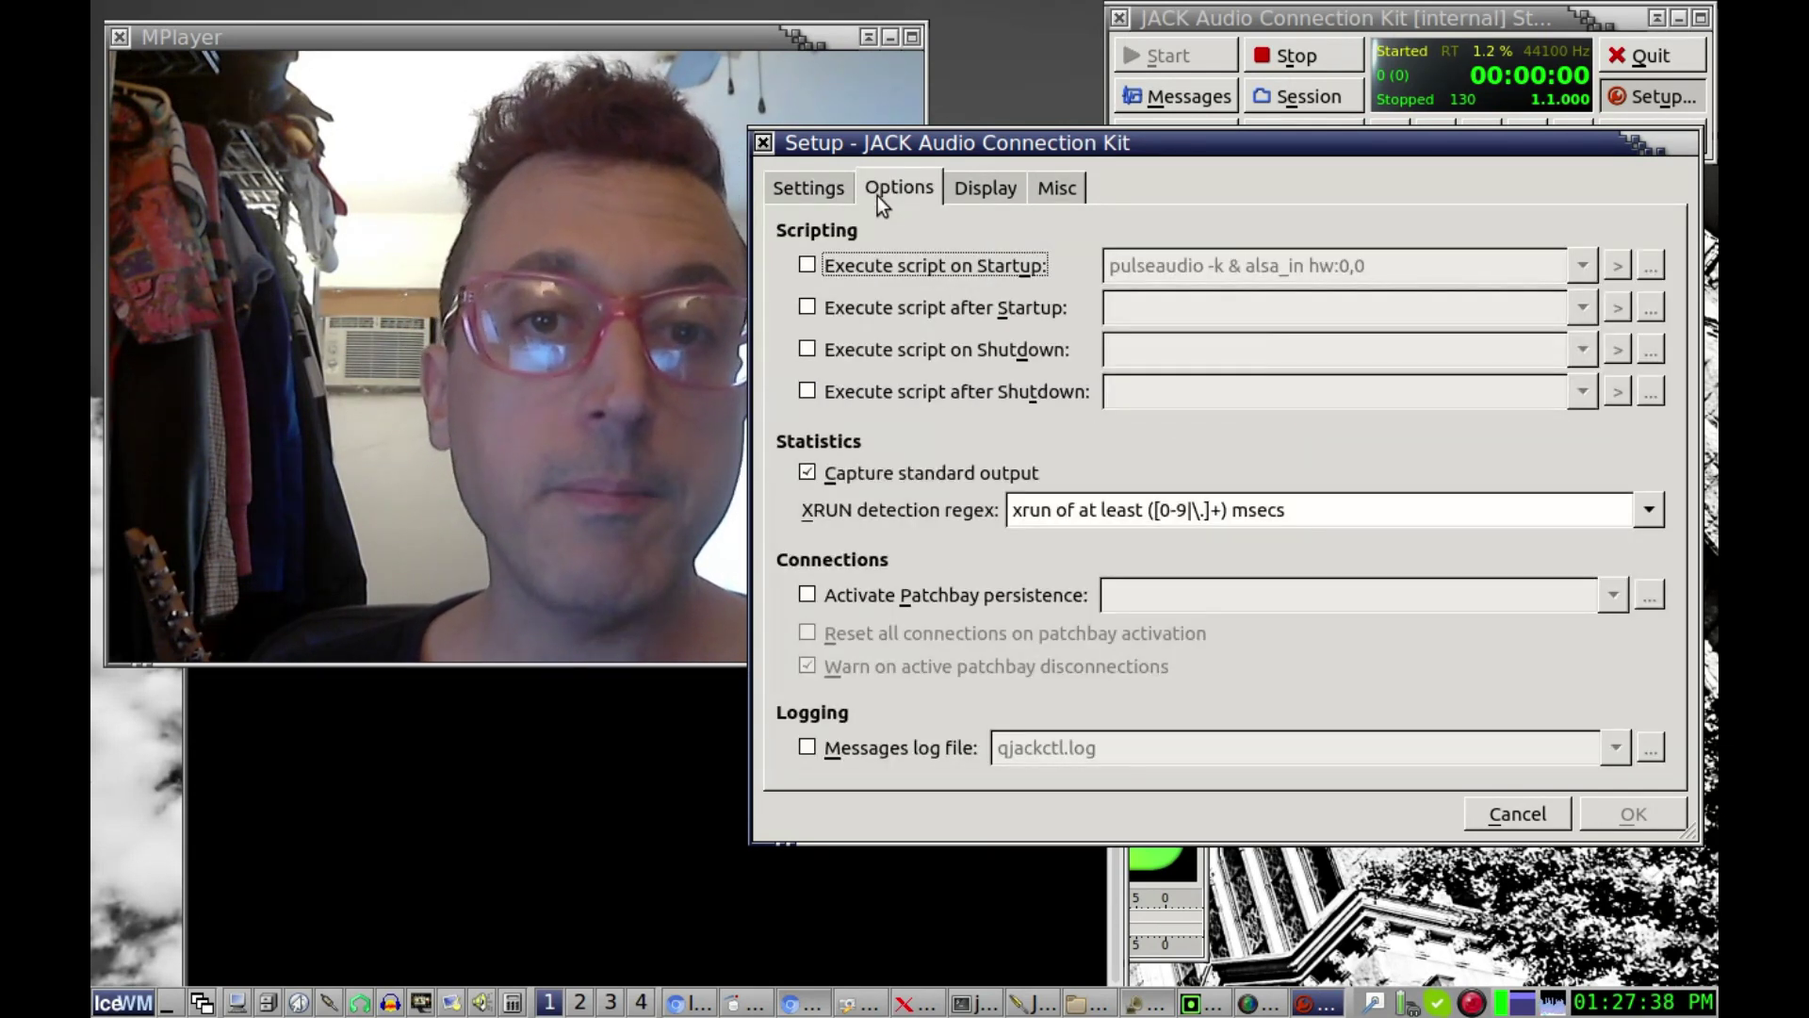
pyautogui.click(839, 187)
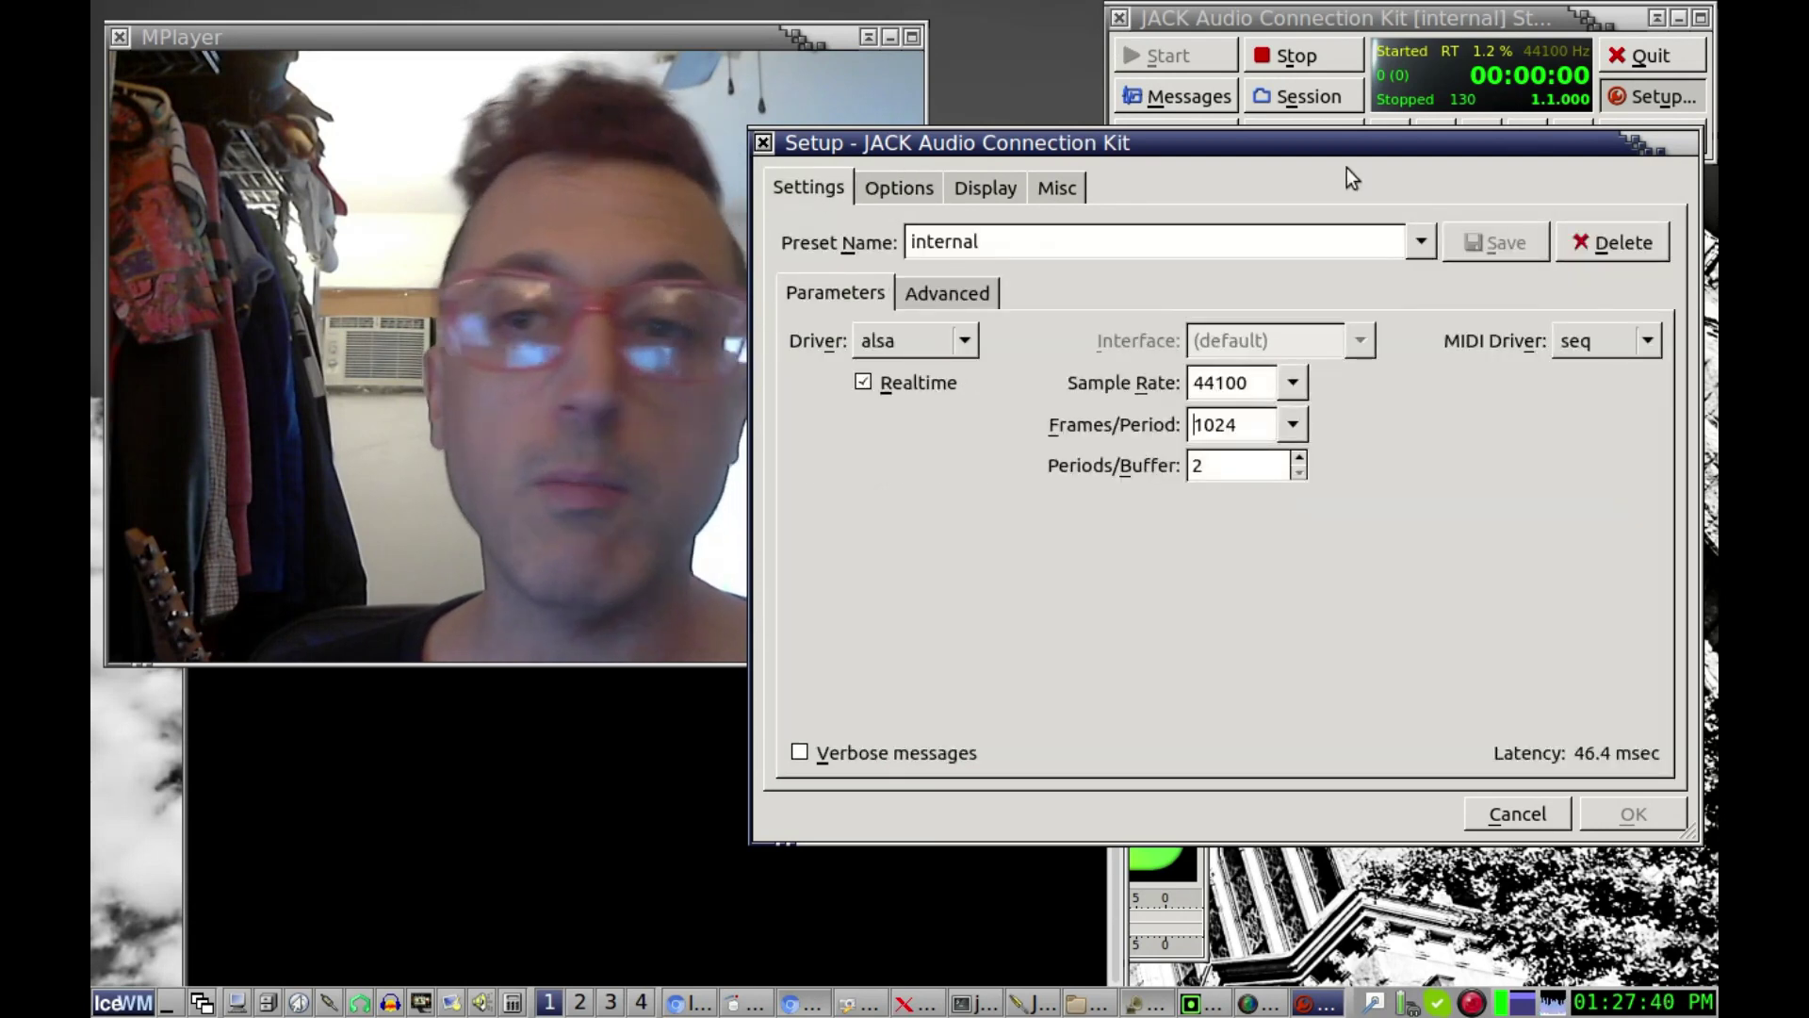
pyautogui.click(1517, 813)
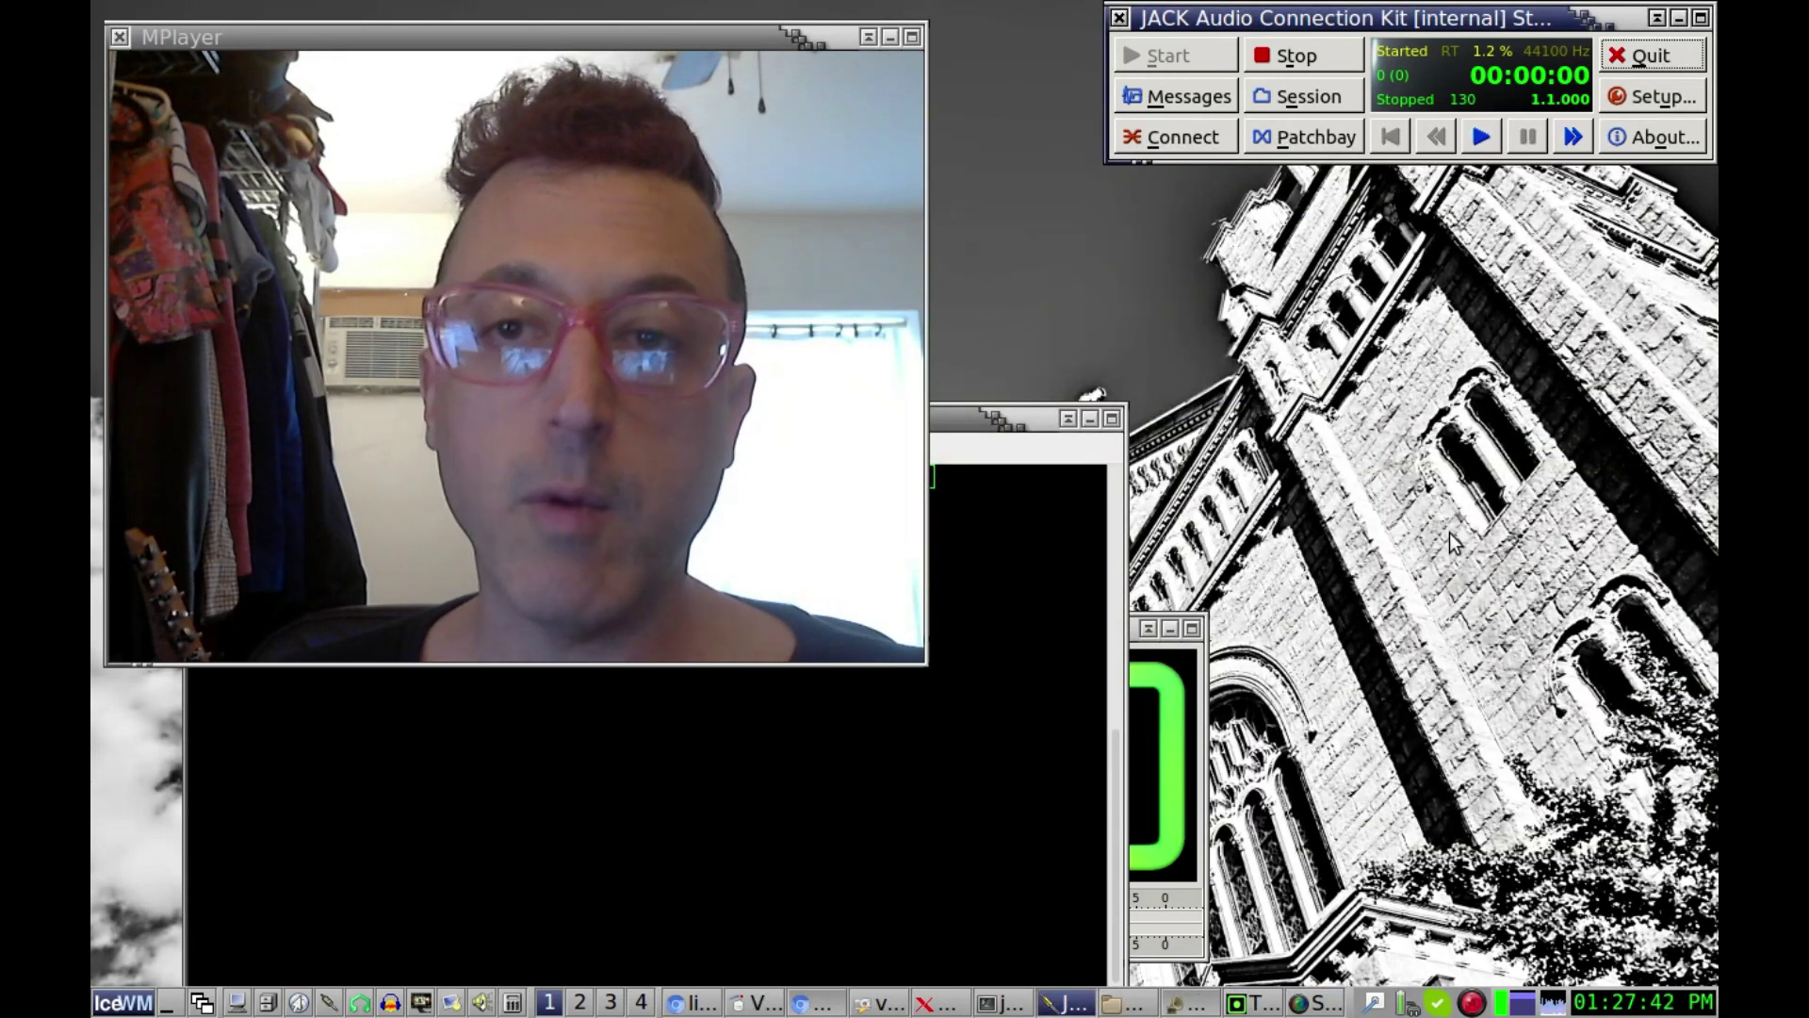
# Open Connections, bring up TimeMachine and move its window to the right
pyautogui.click(1161, 139)
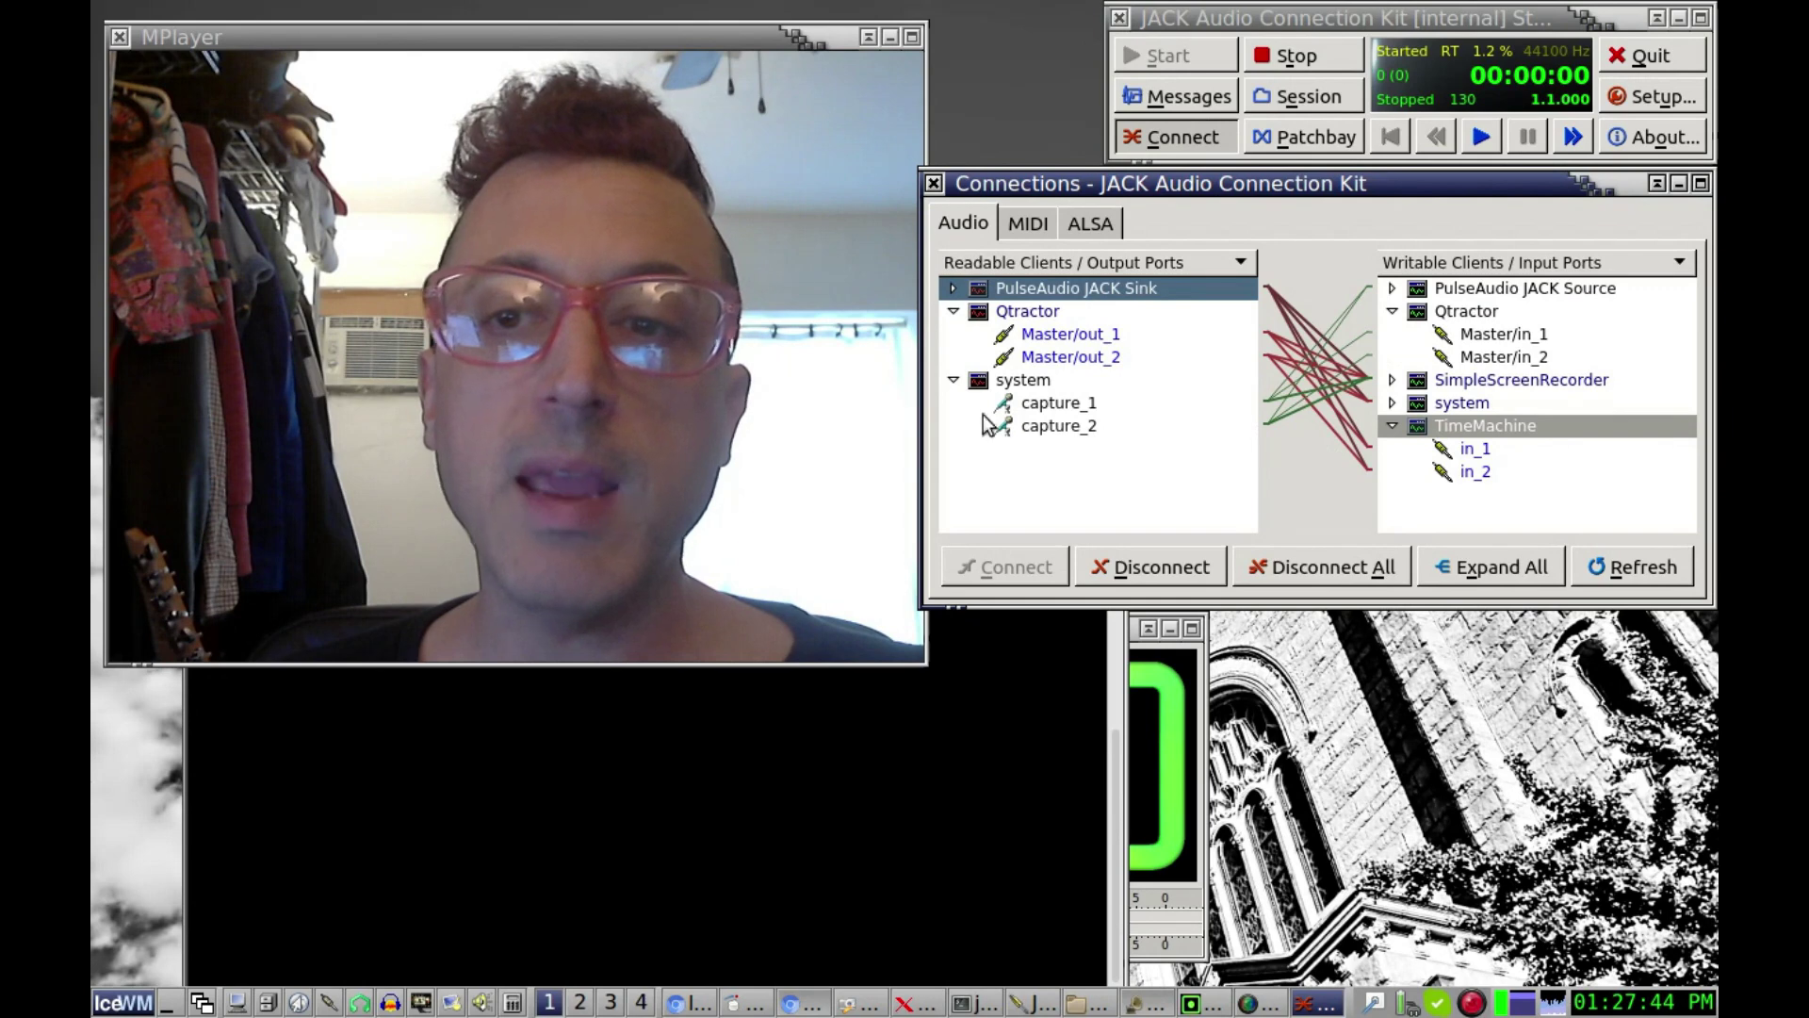
pyautogui.click(1184, 703)
pyautogui.click(1121, 724)
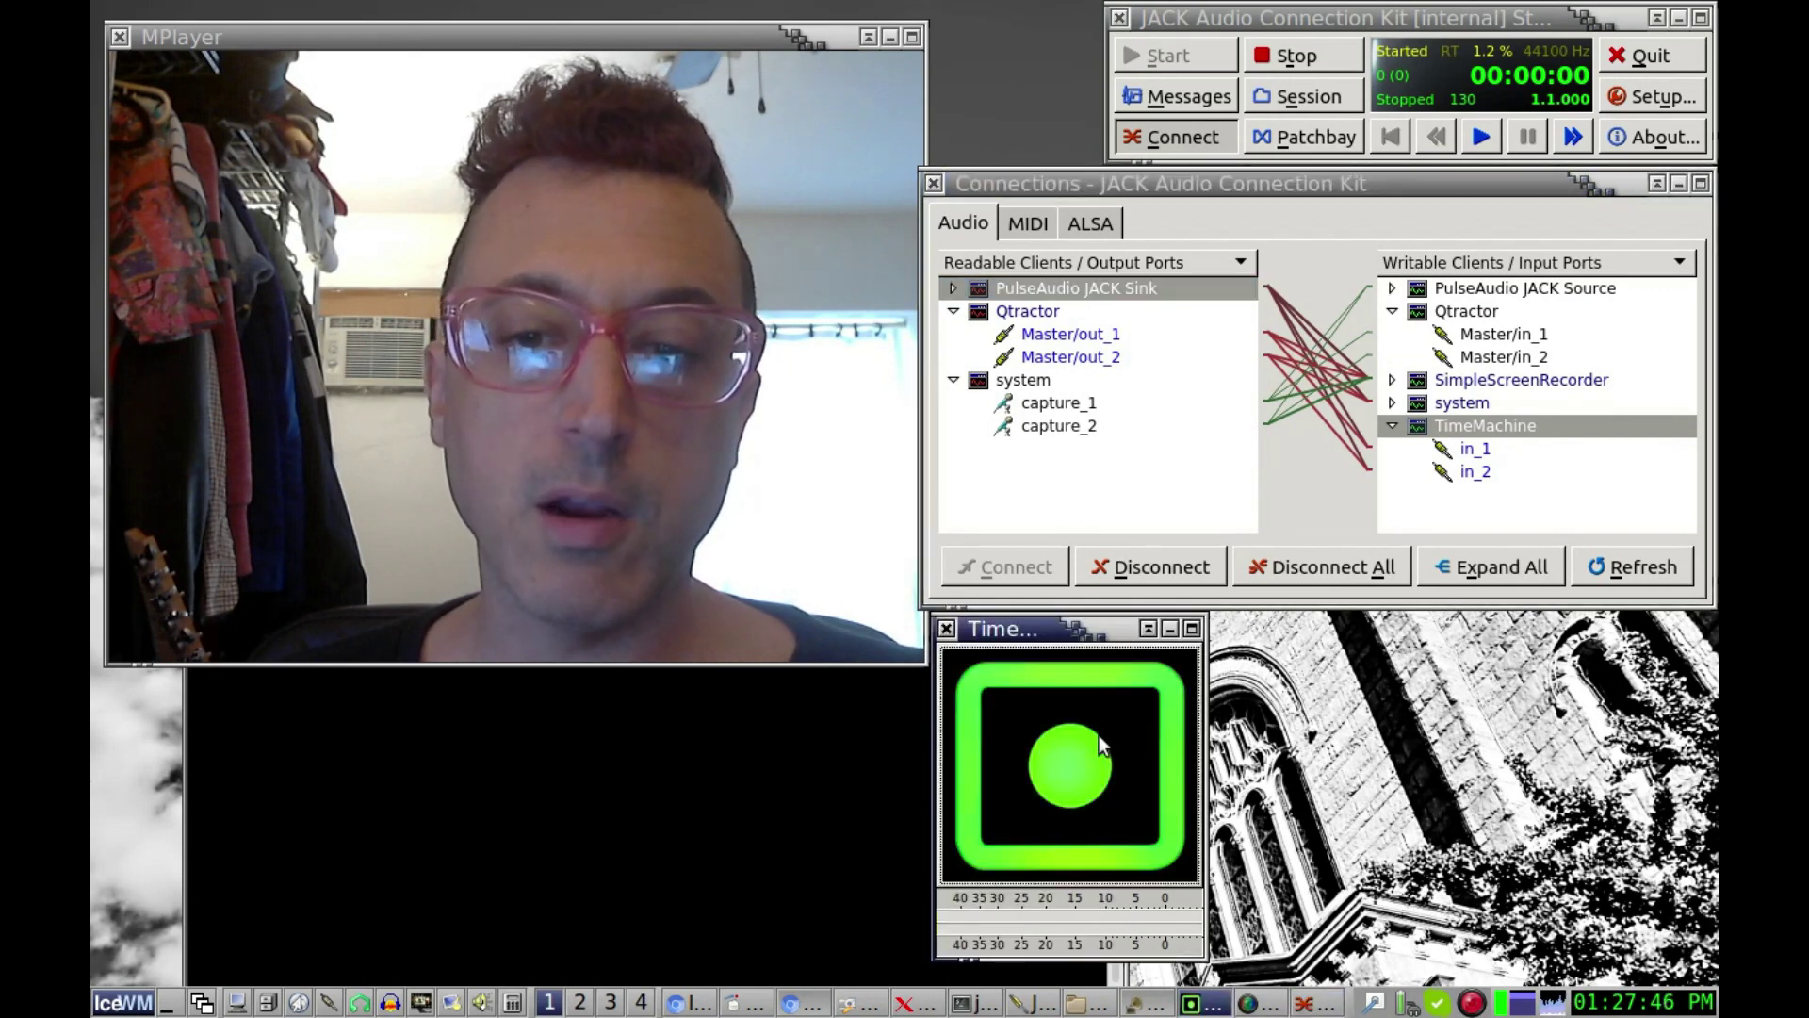
pyautogui.moveTo(1049, 633); pyautogui.dragTo(1250, 635)
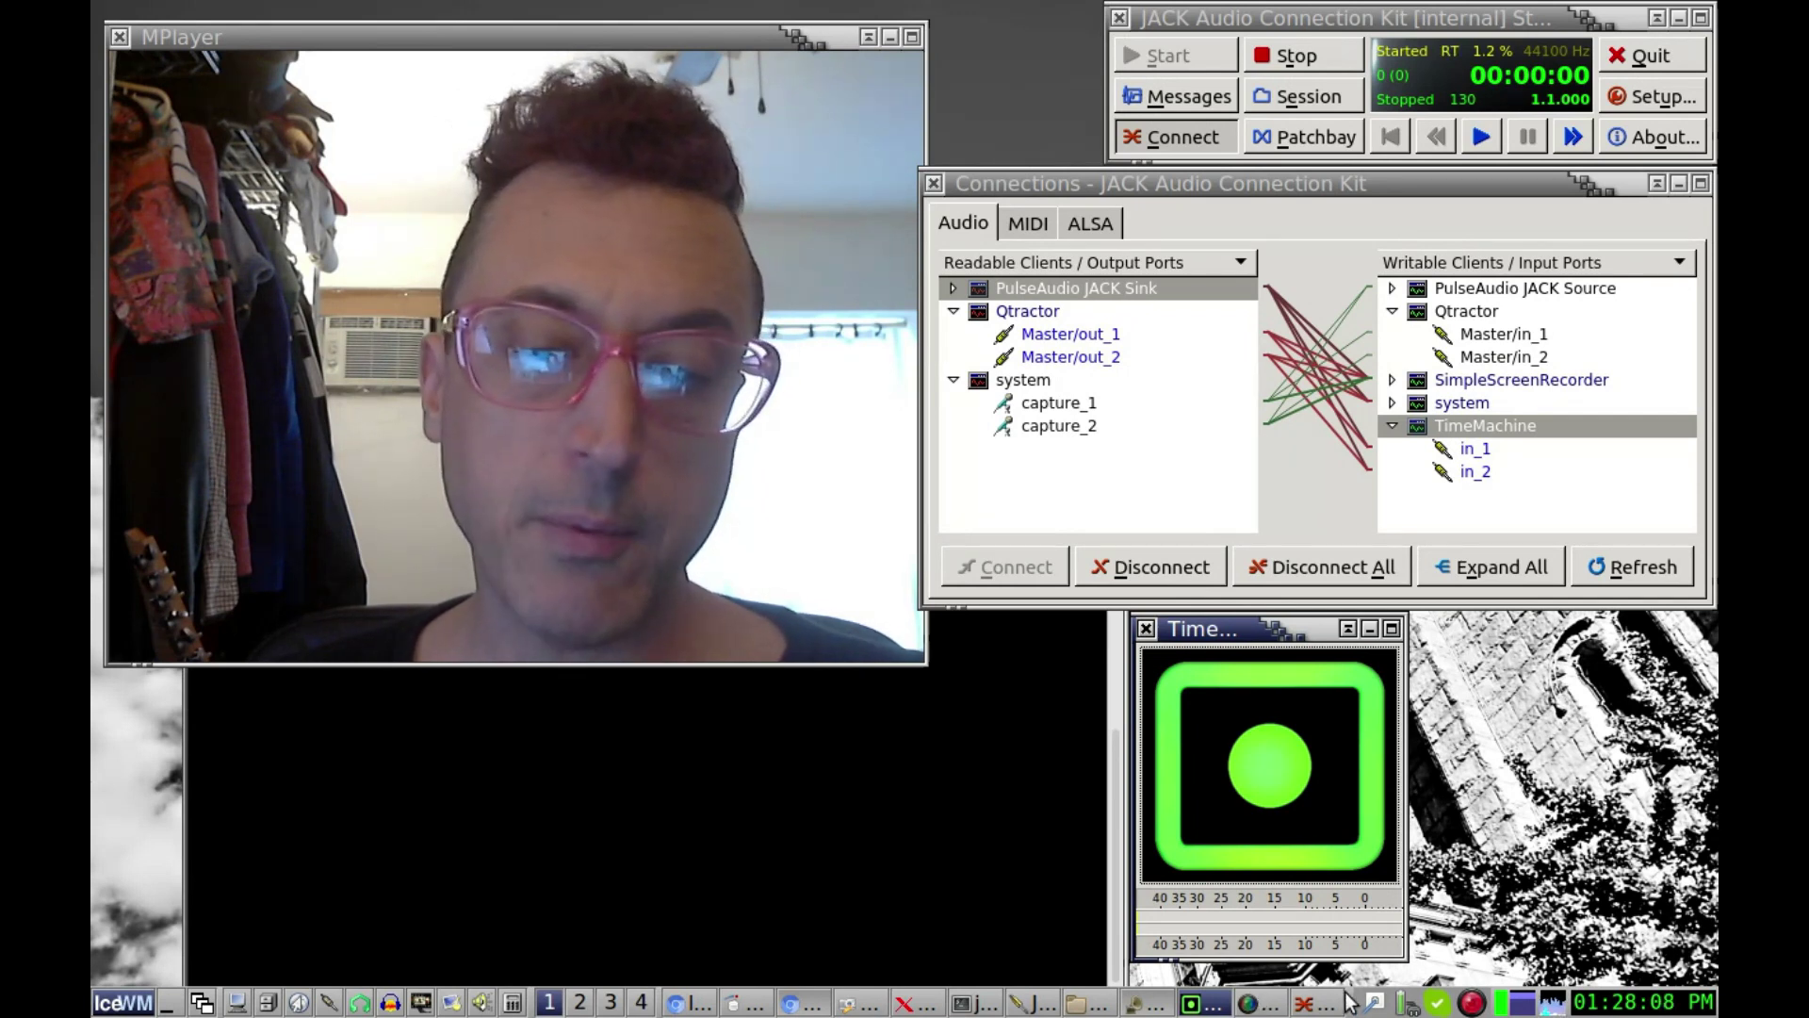
pyautogui.click(1315, 1006)
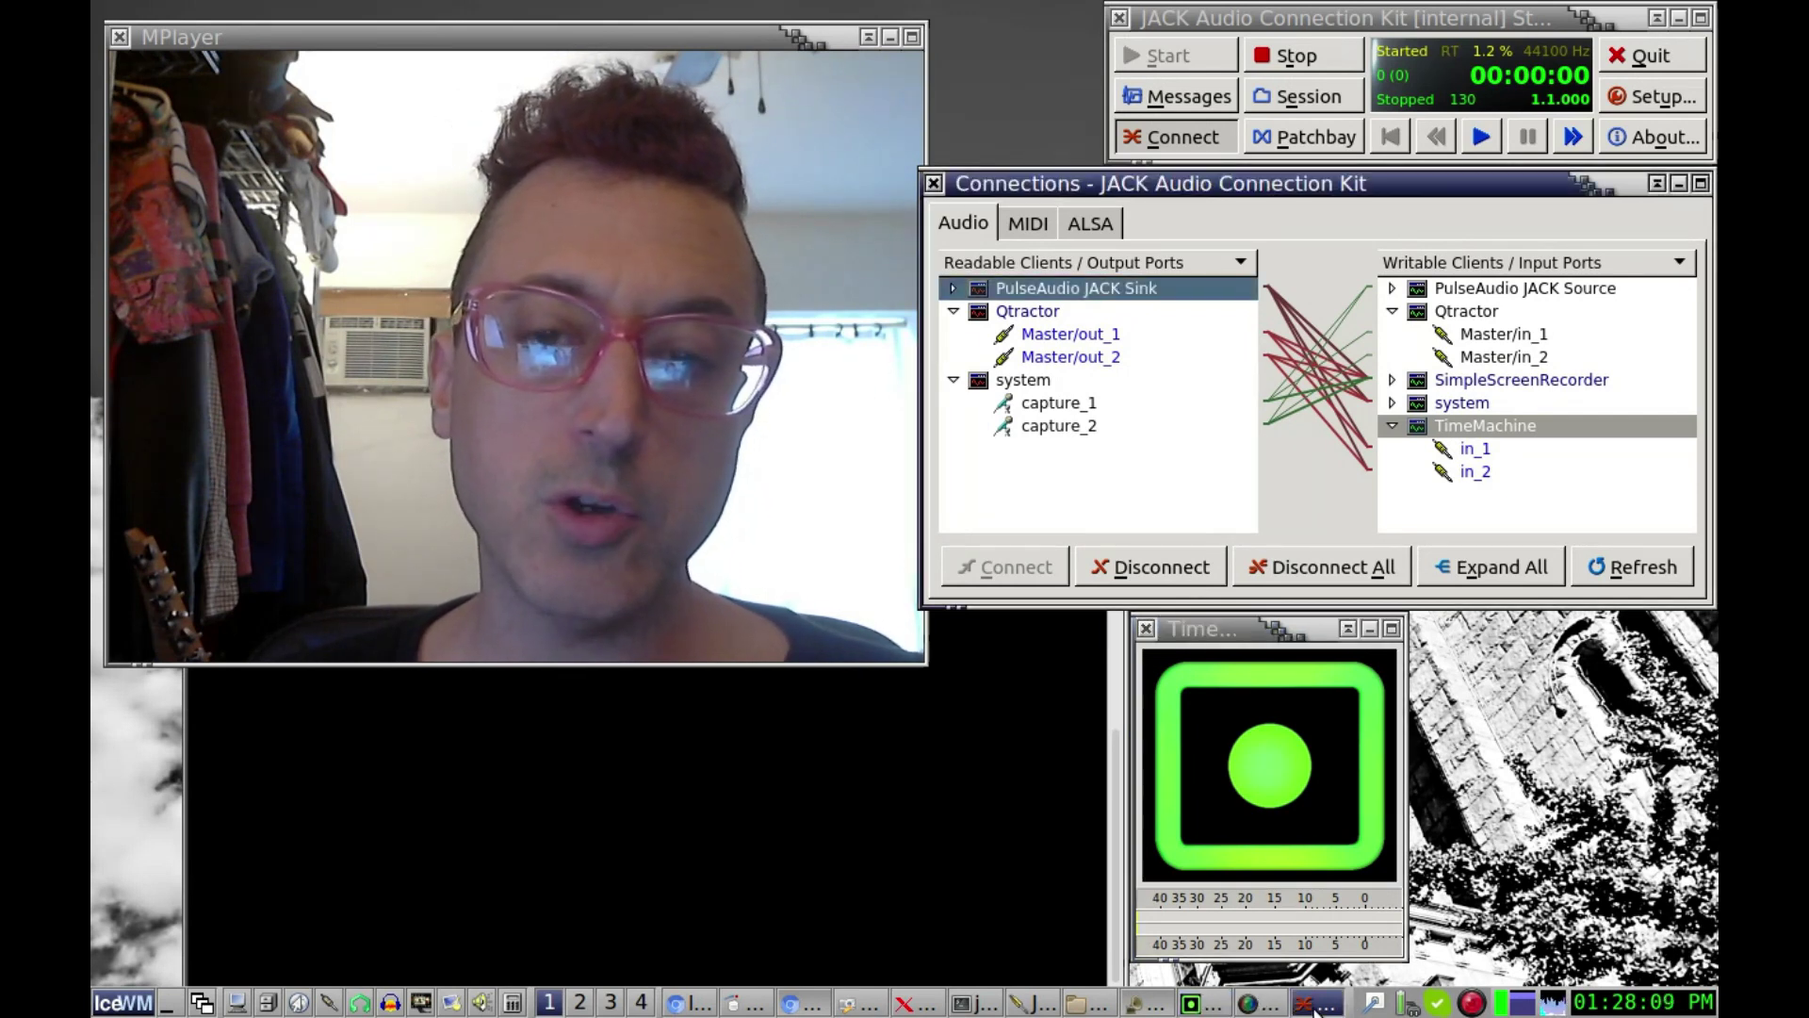
# Connect Qtractor's Master outputs to TimeMachine, then enter 'cadencezynaddsubfx' in the run box
pyautogui.click(1147, 1008)
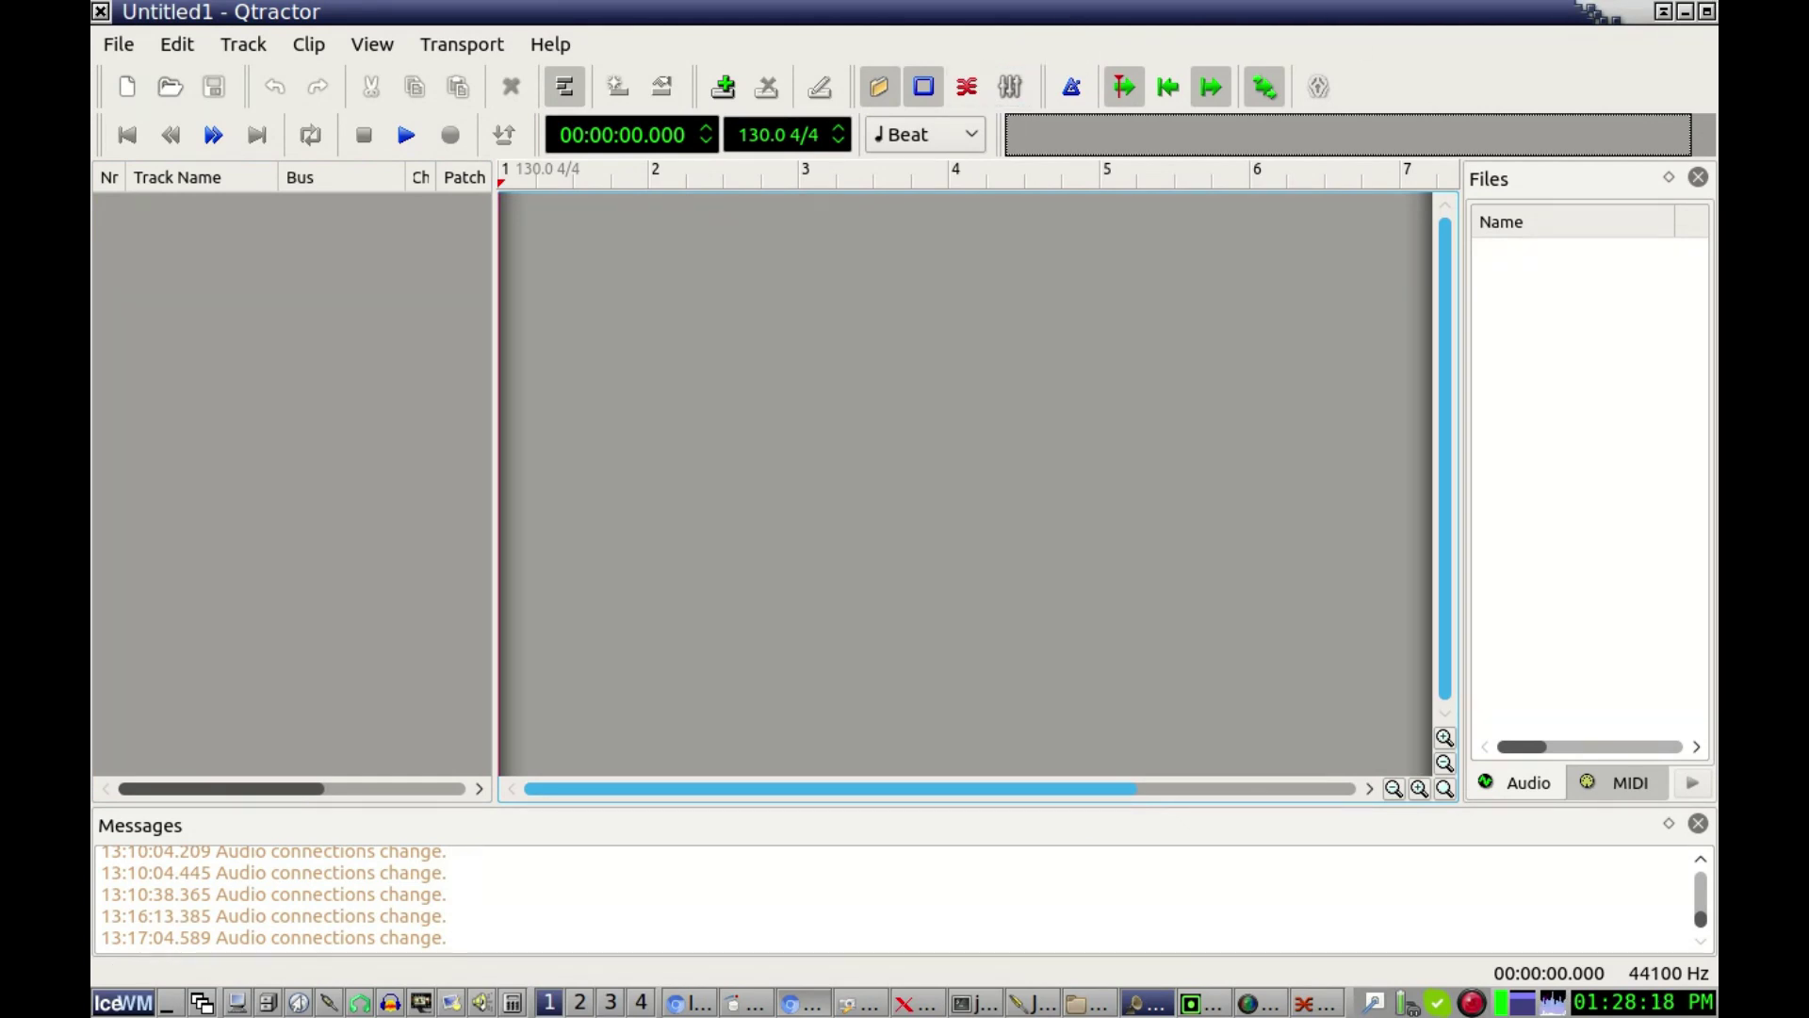
pyautogui.click(1686, 11)
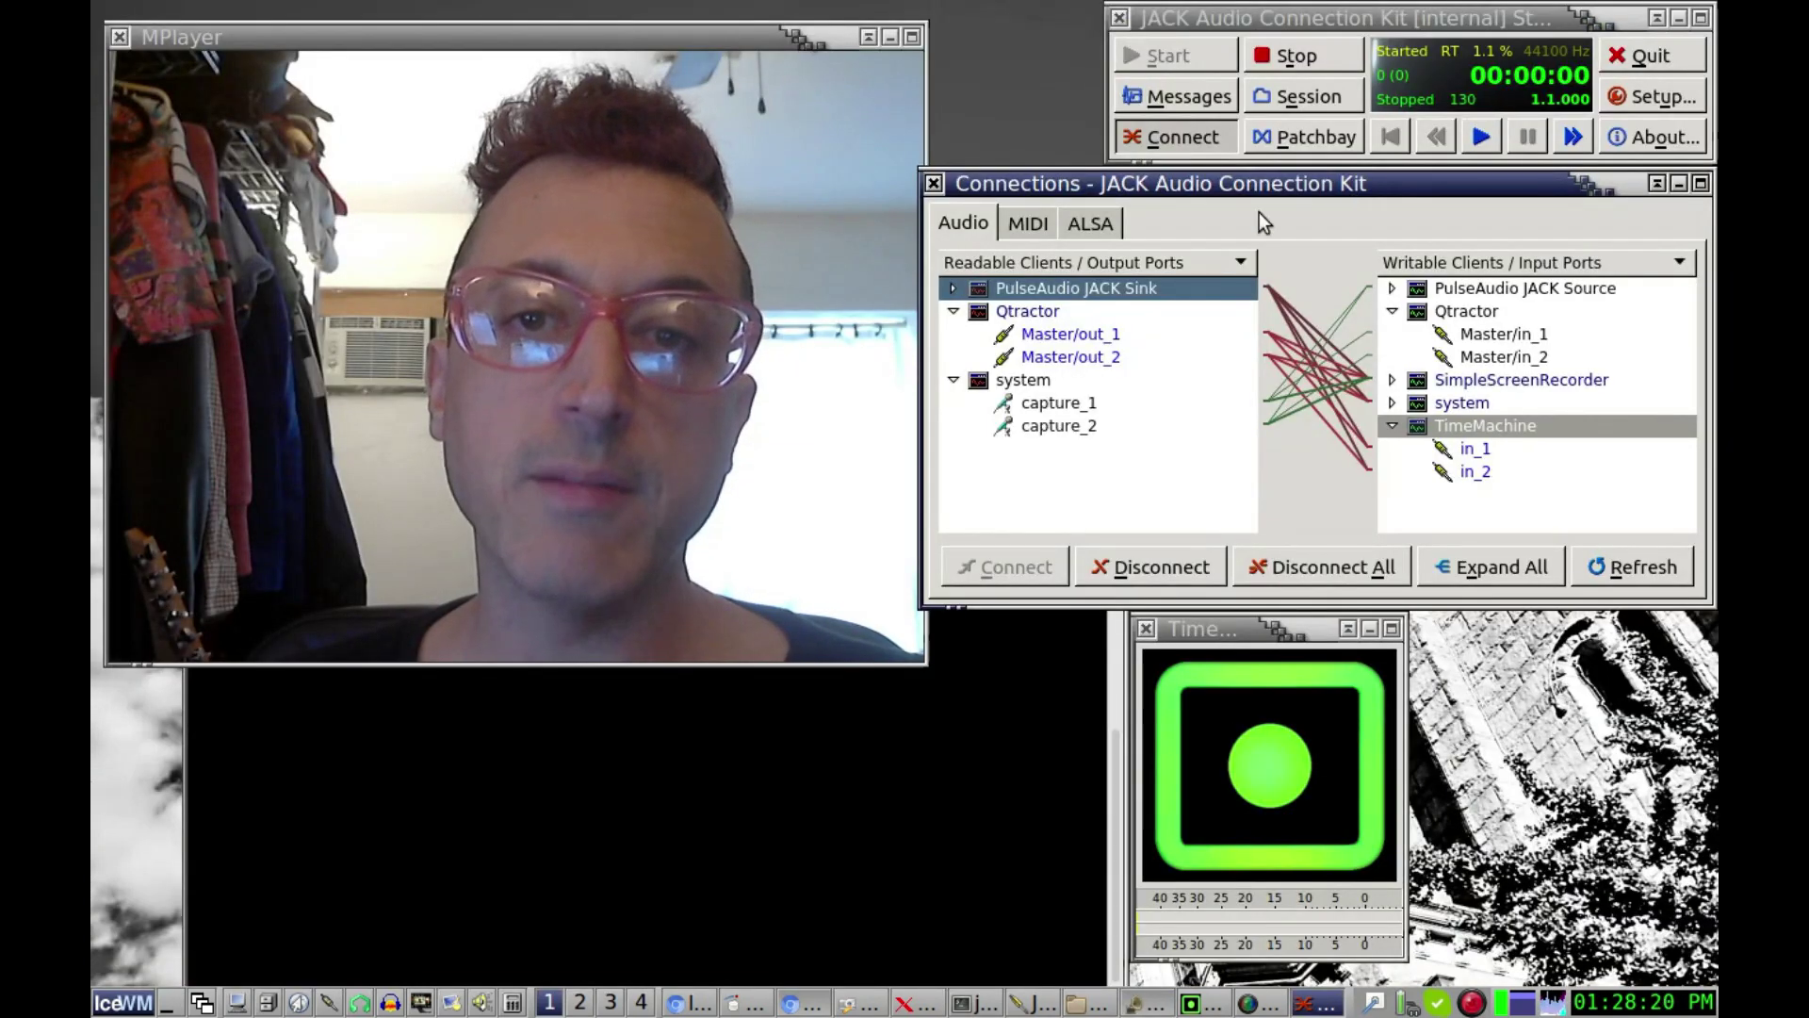
pyautogui.click(1024, 313)
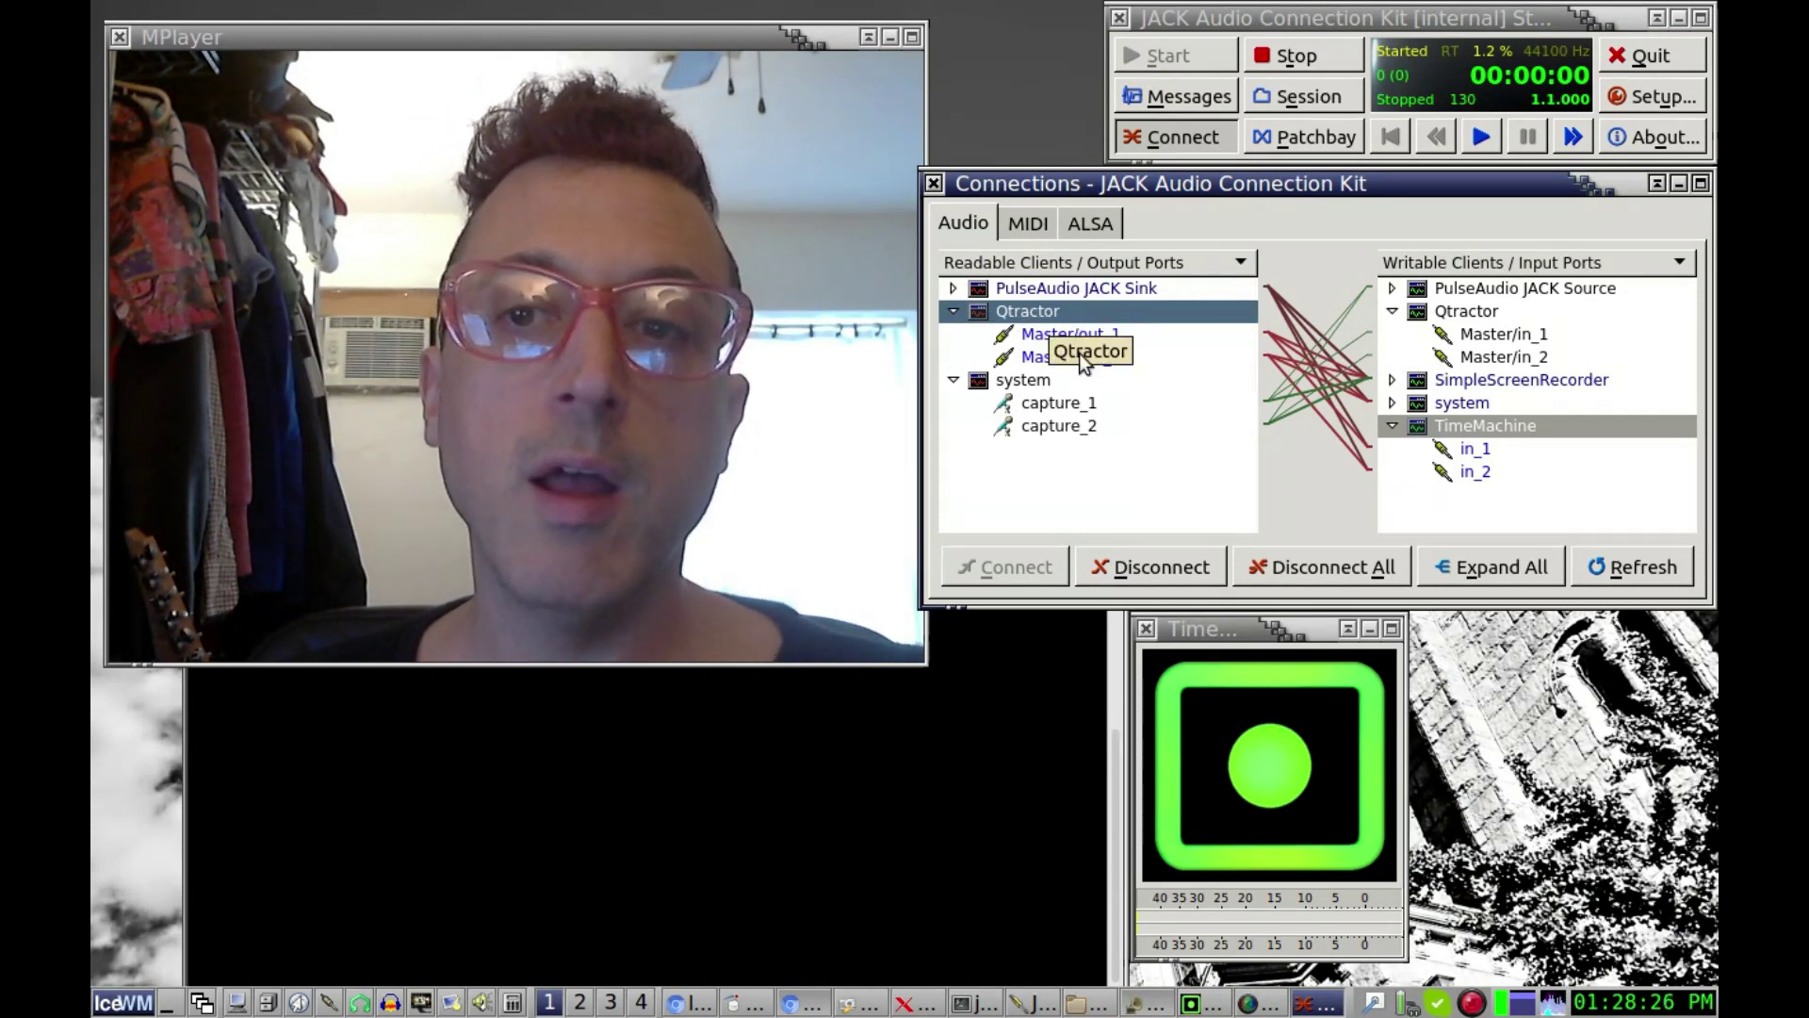
pyautogui.click(1473, 424)
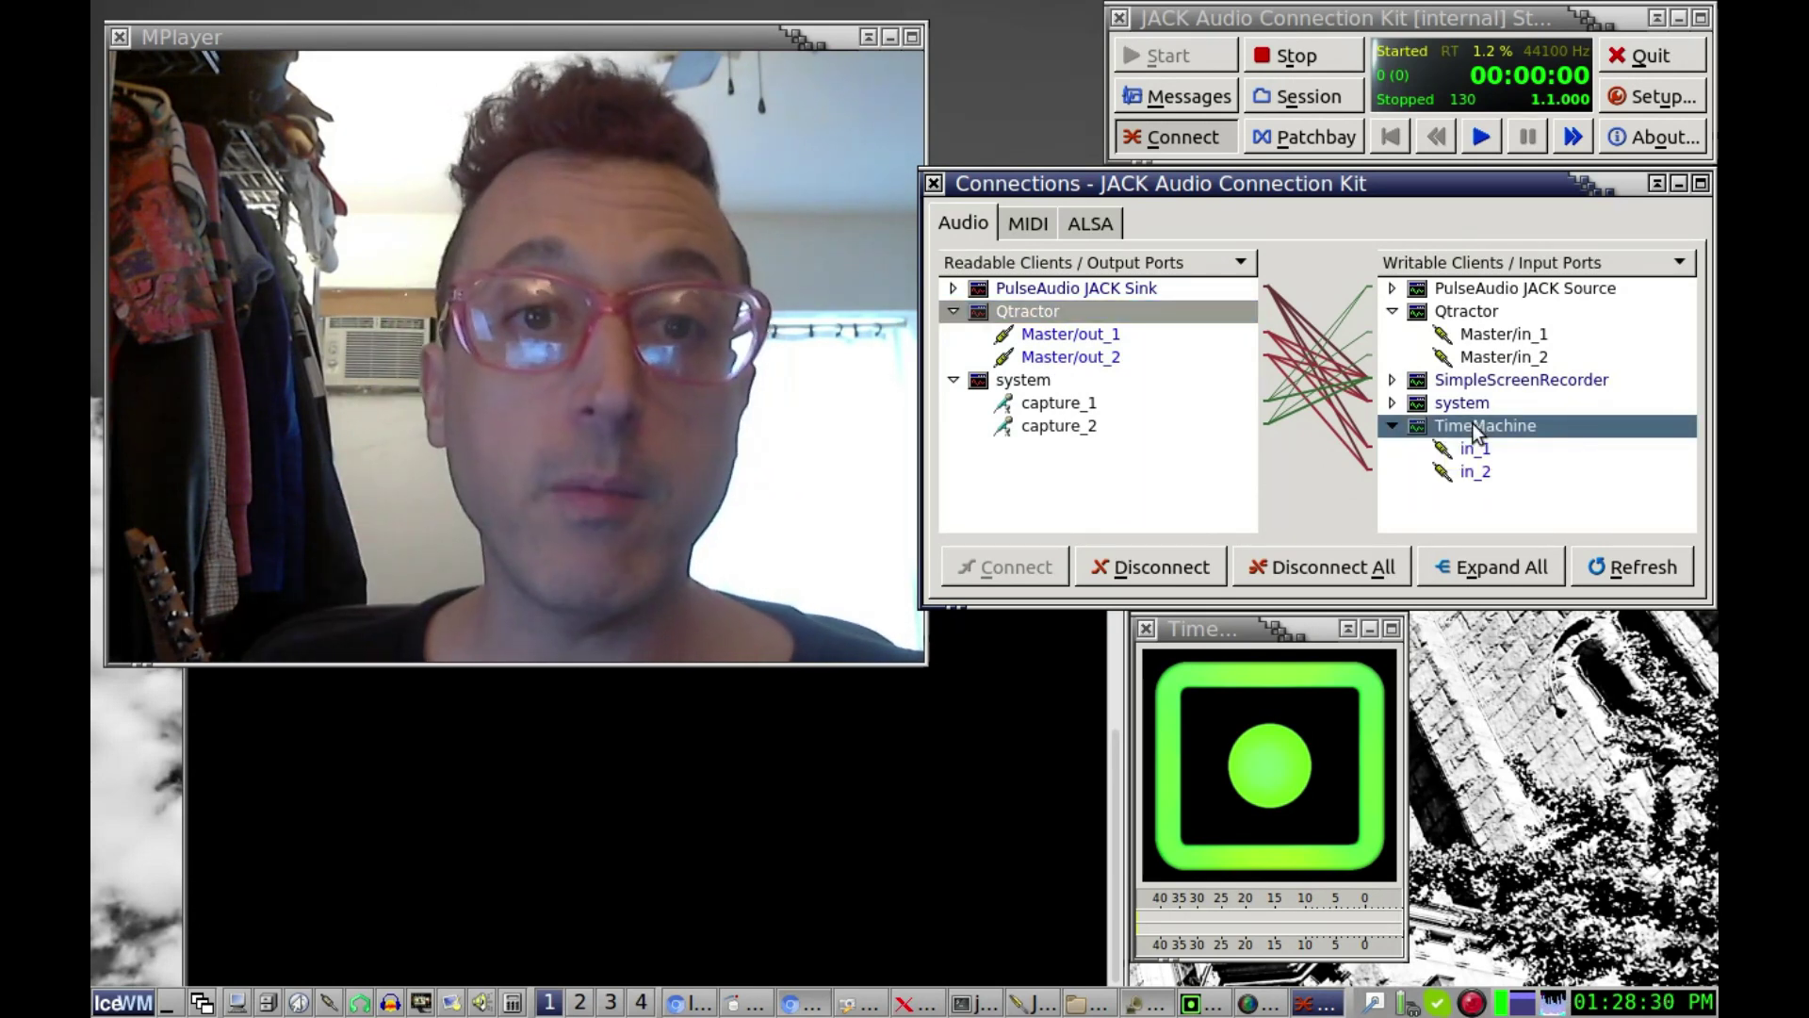
pyautogui.click(1041, 312)
pyautogui.moveTo(1042, 320); pyautogui.dragTo(1470, 426)
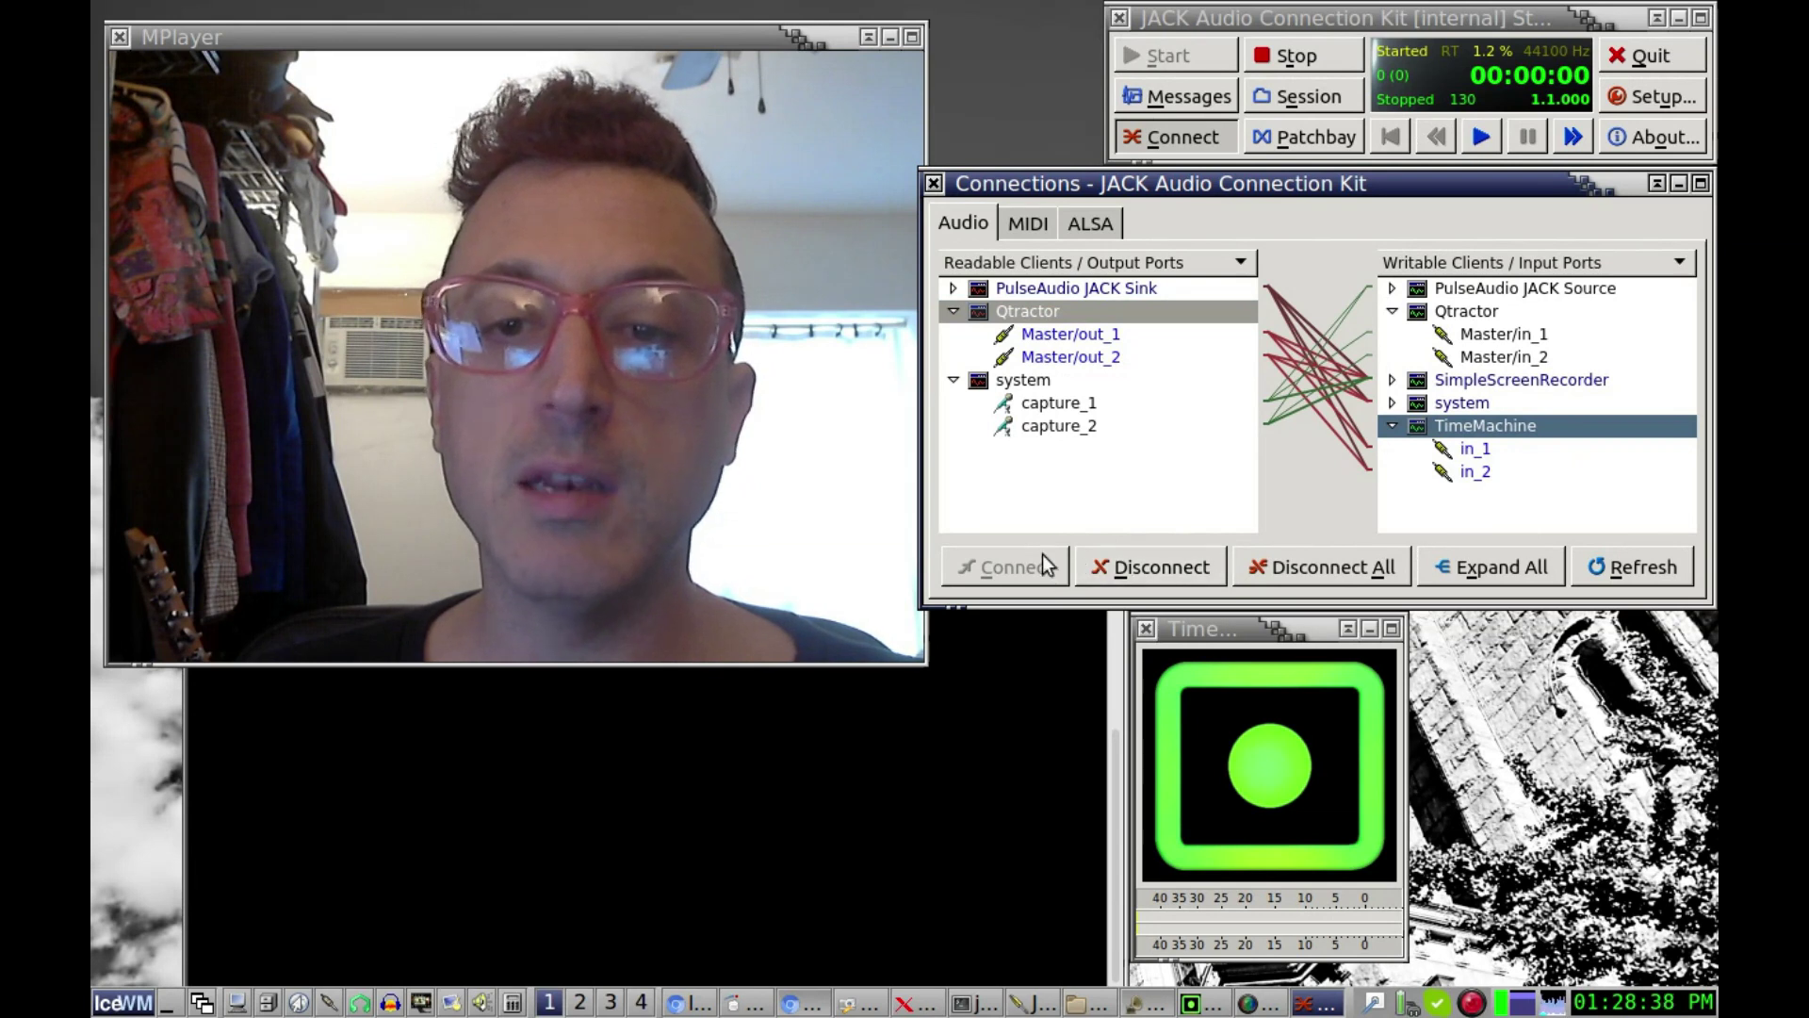
pyautogui.click(1168, 568)
pyautogui.click(1038, 315)
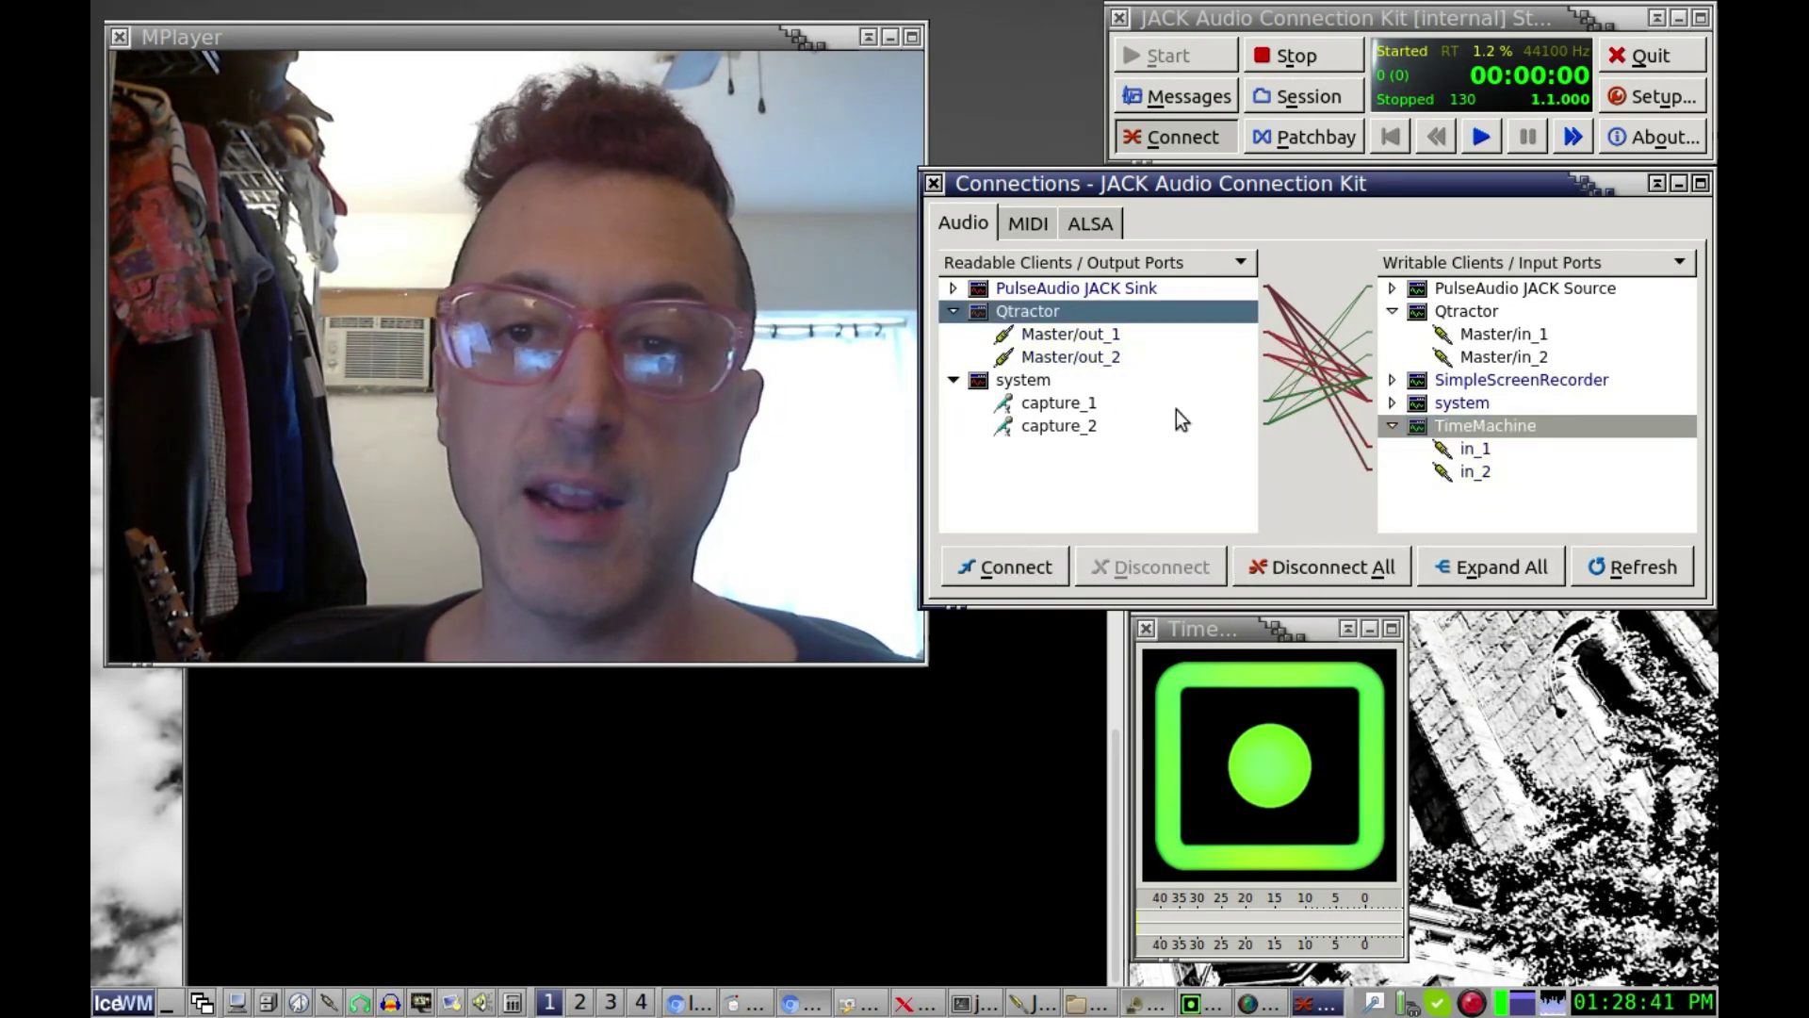
pyautogui.click(1448, 431)
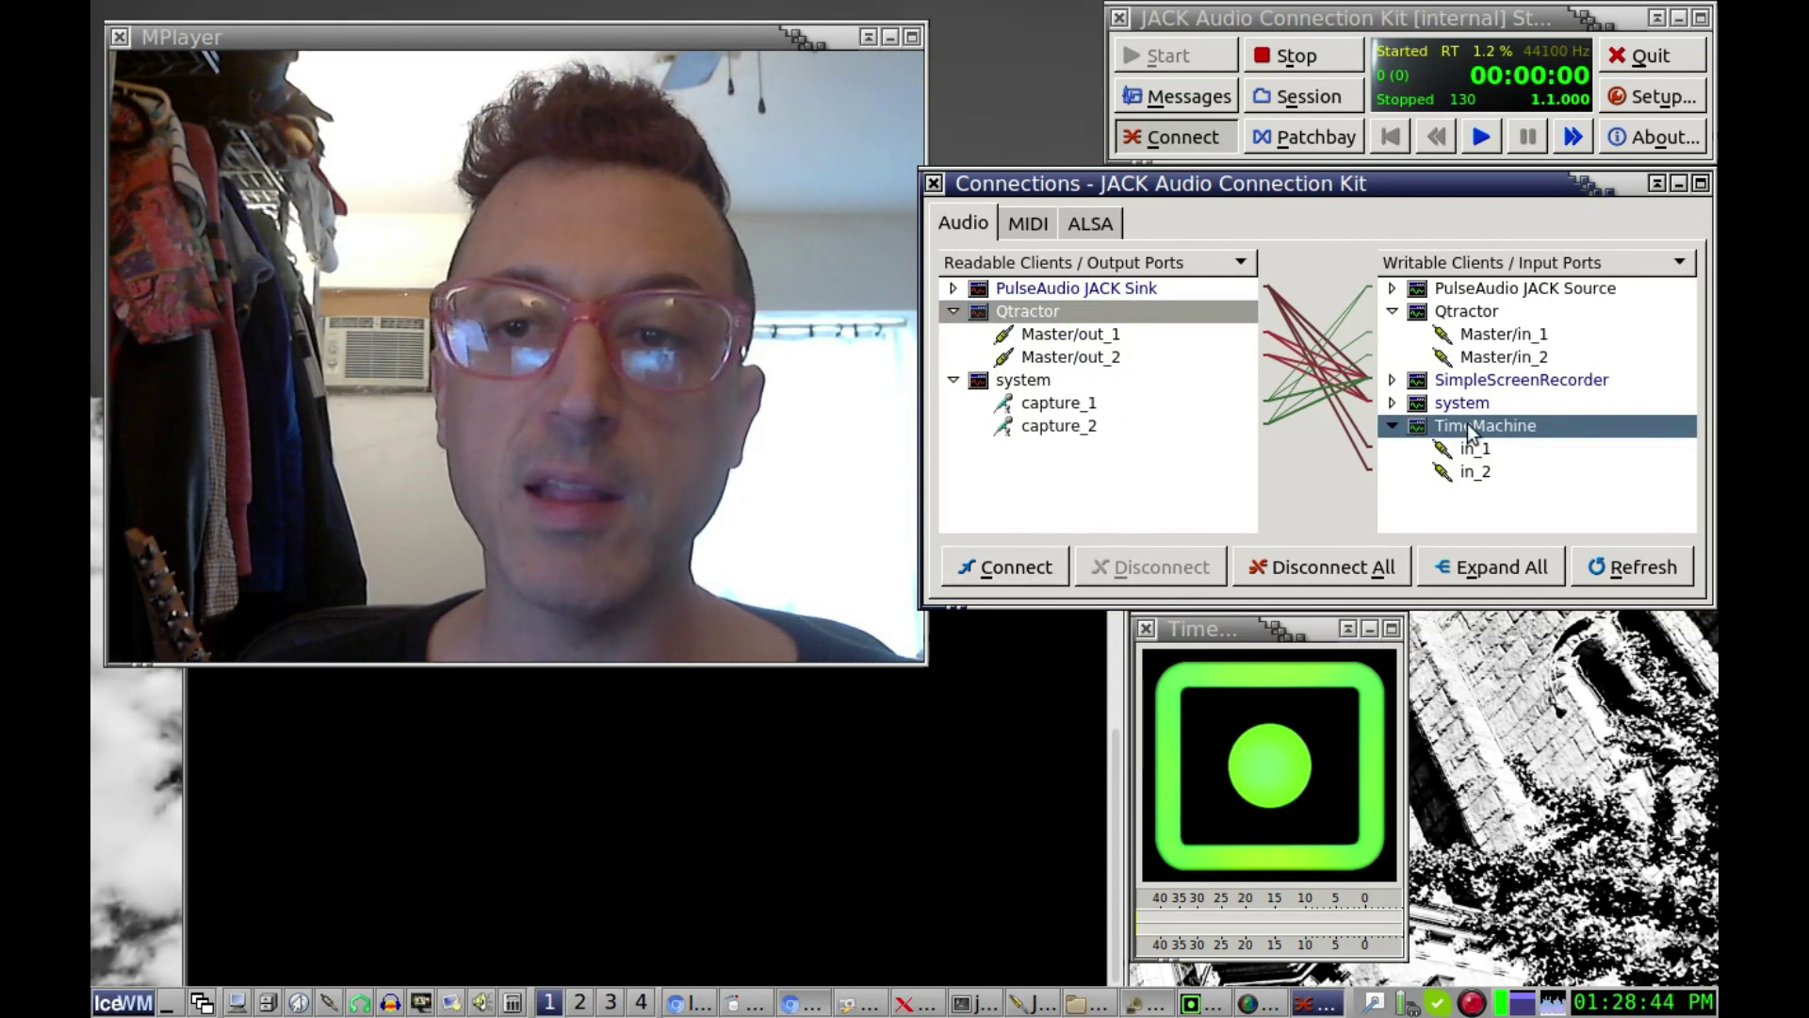
pyautogui.click(1044, 564)
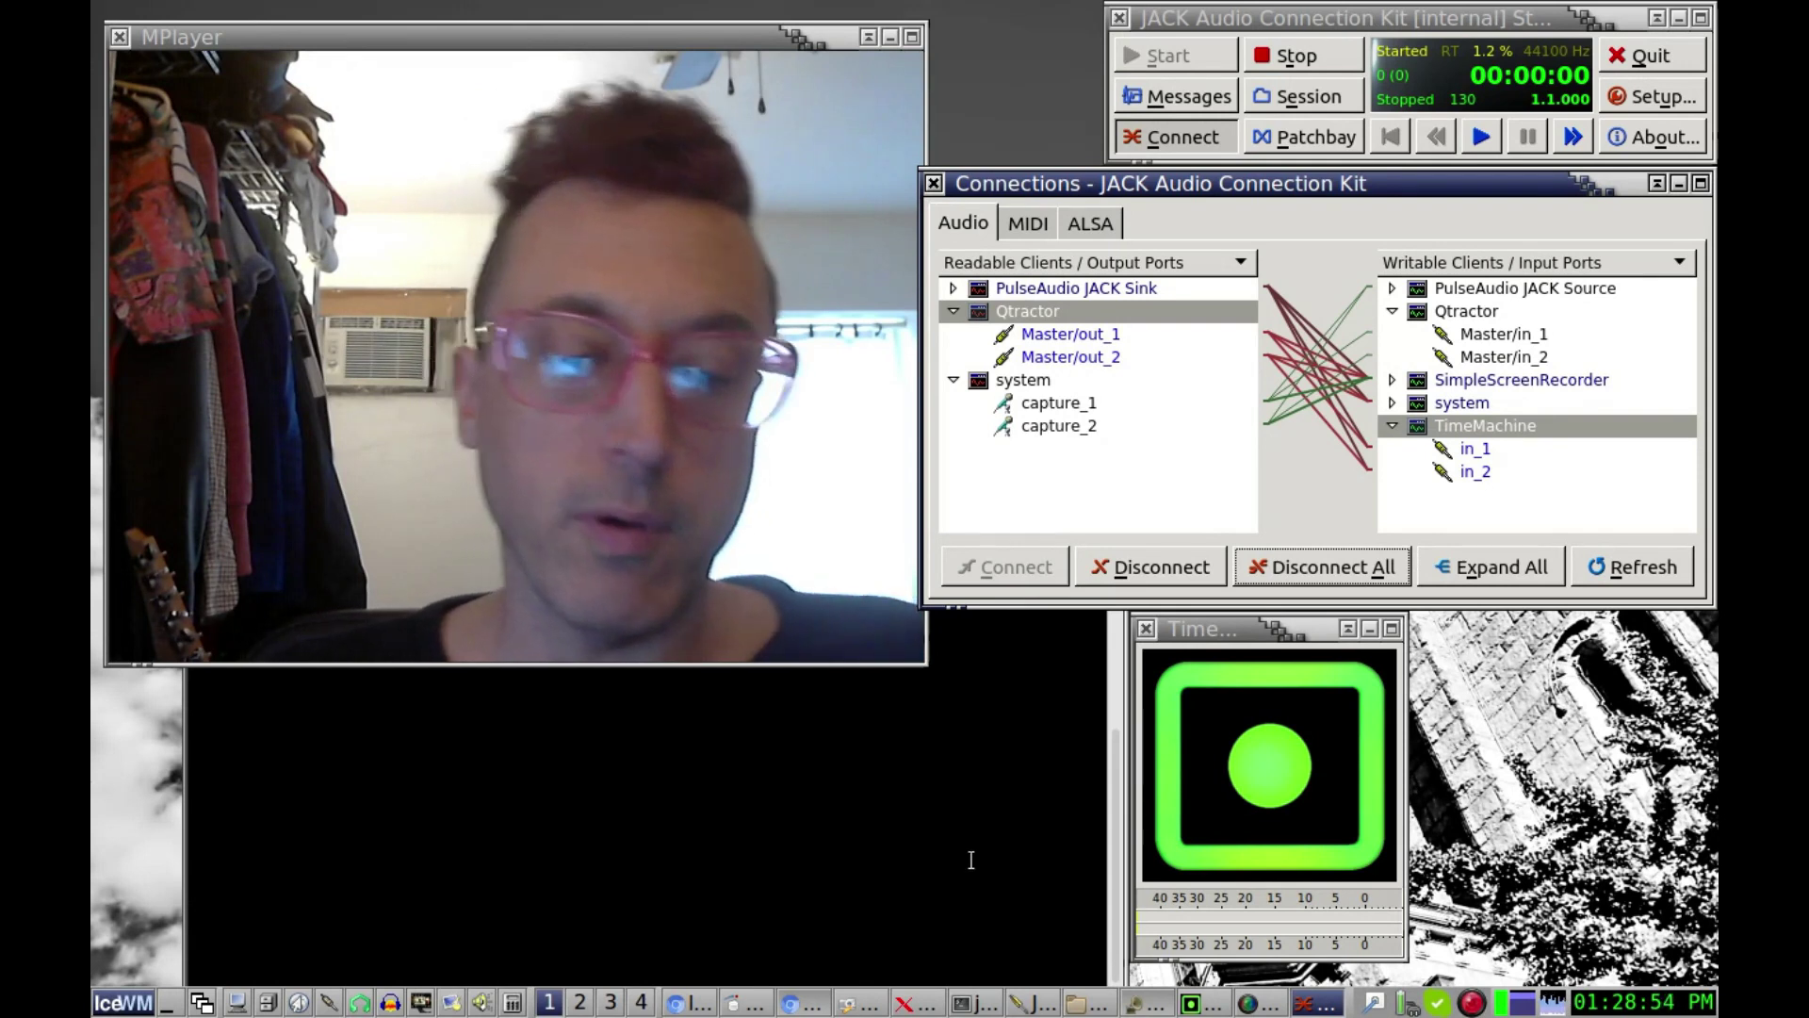
pyautogui.hotkey('ctrl', 'alt', 'space')
pyautogui.write('cadence')
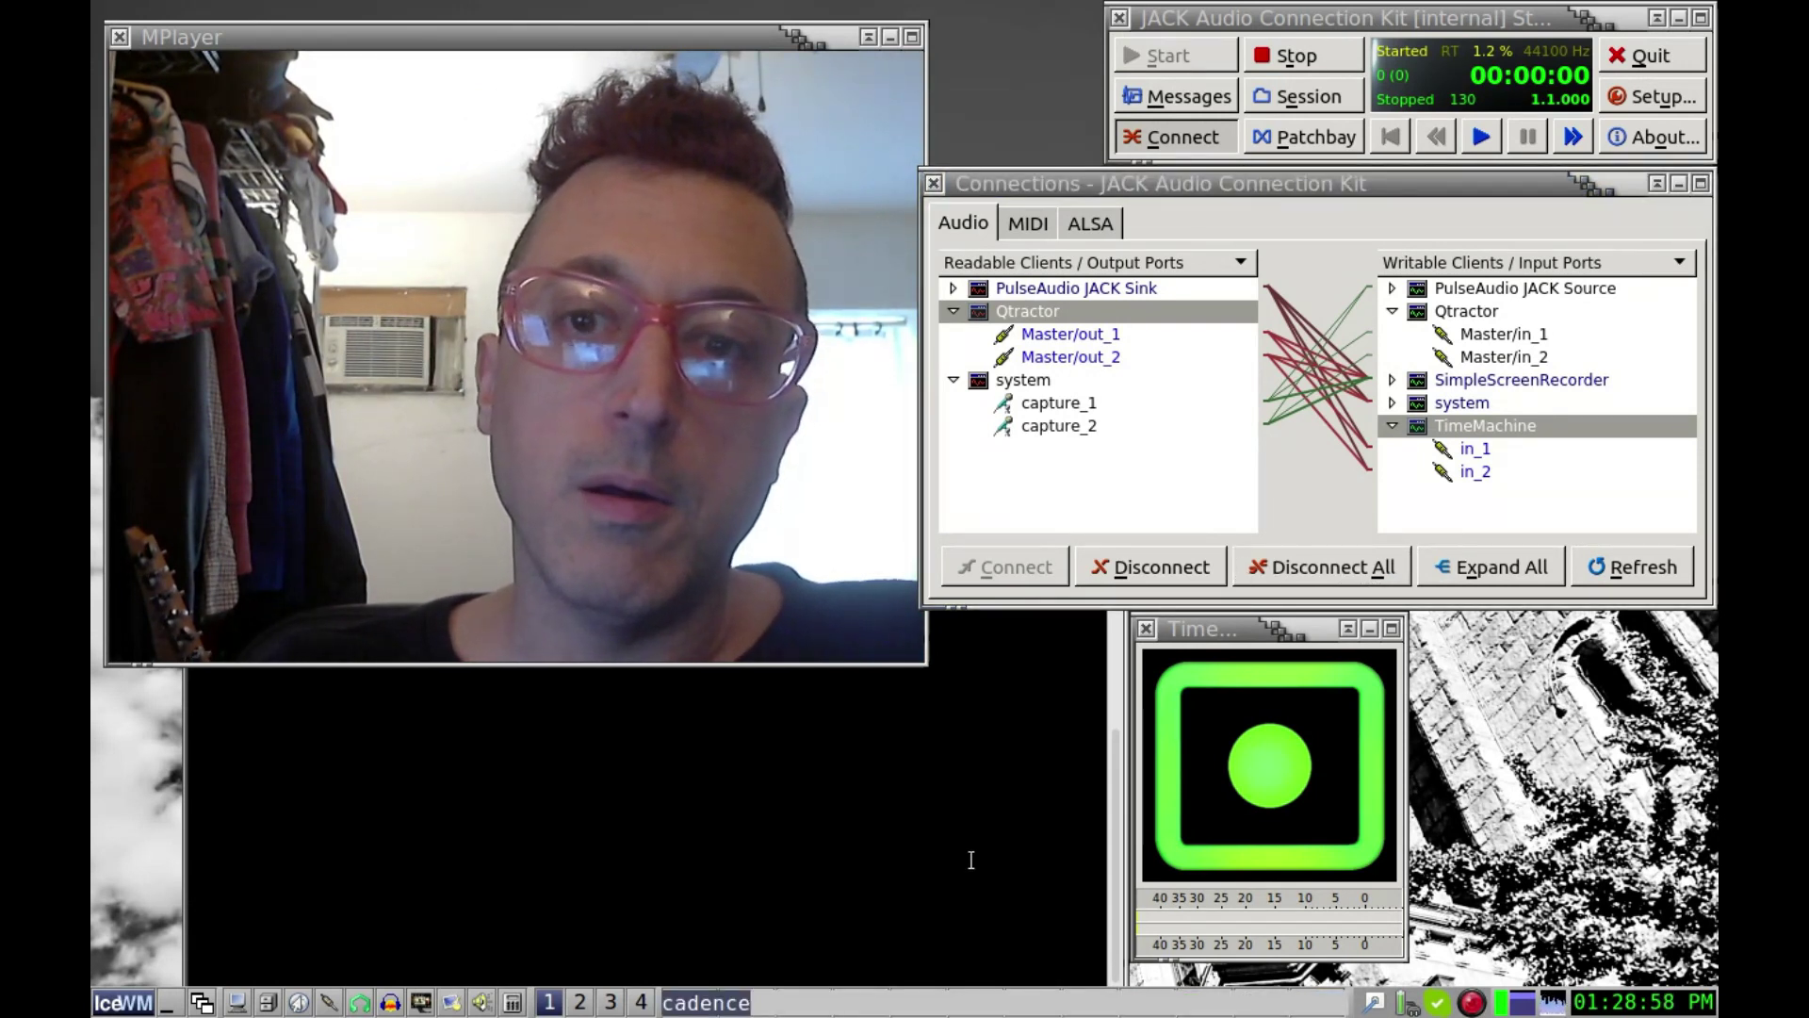
pyautogui.write('zynad')
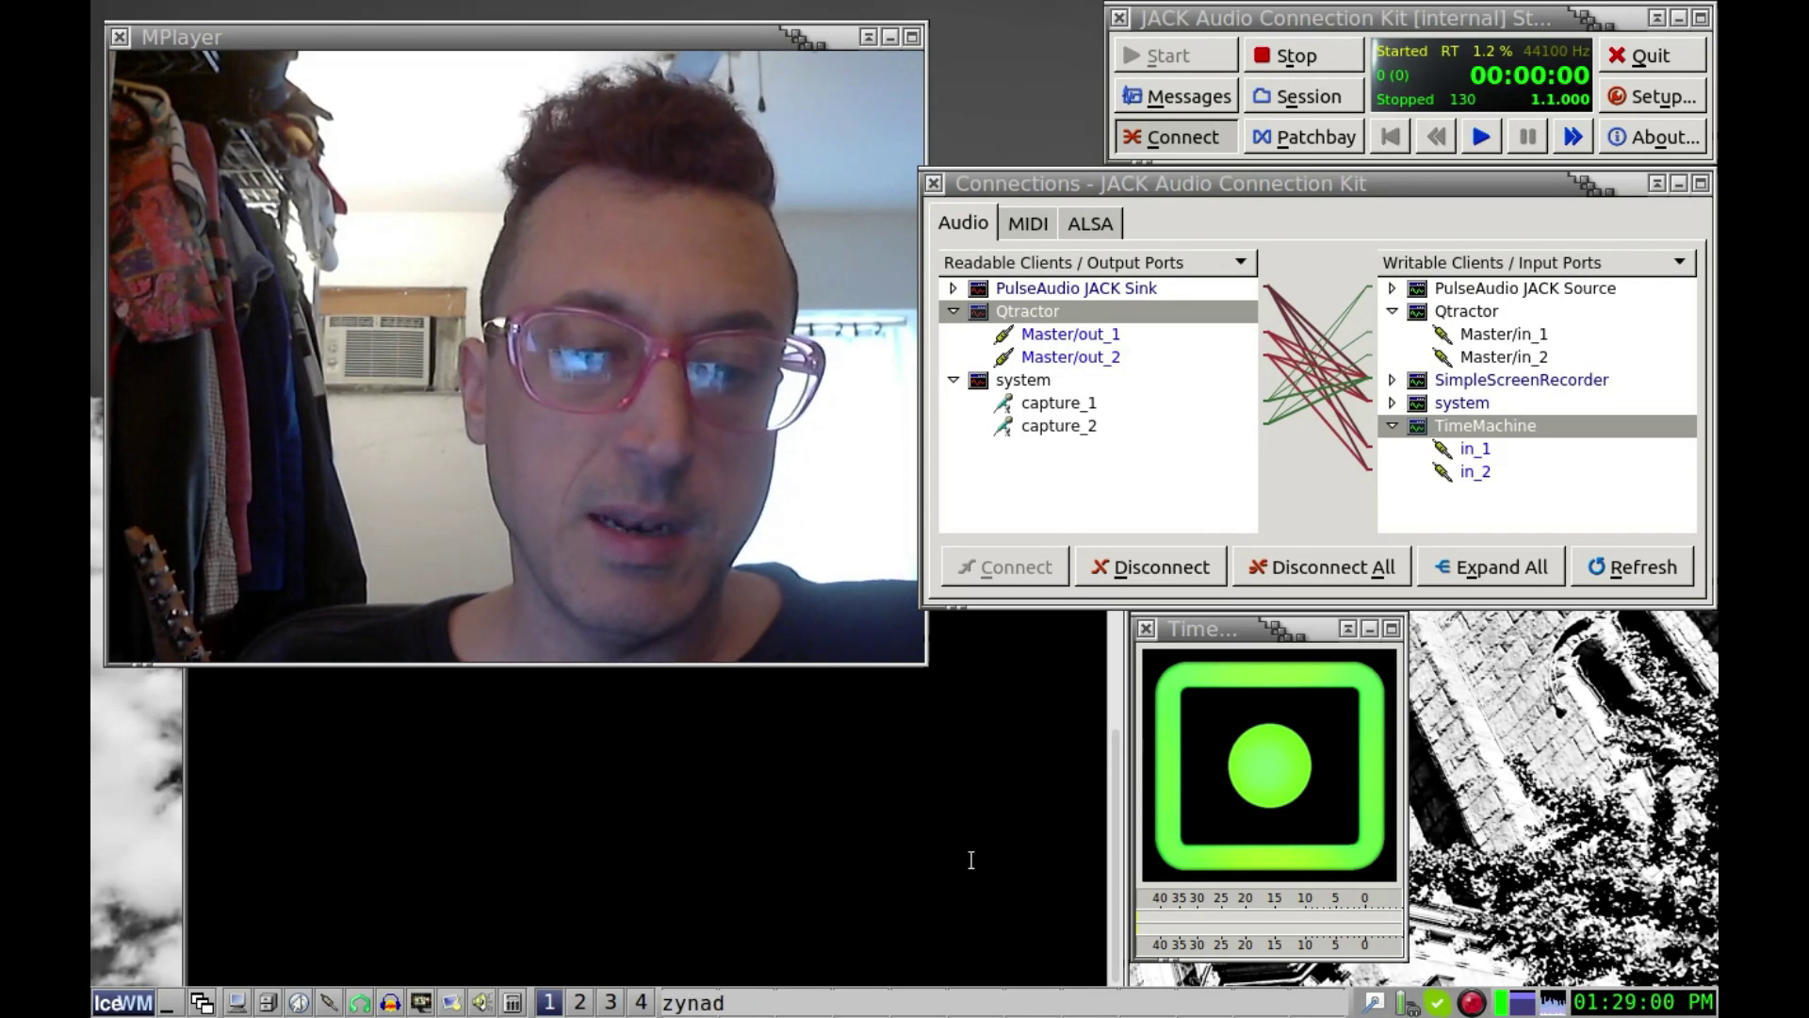
pyautogui.write('dsubfx')
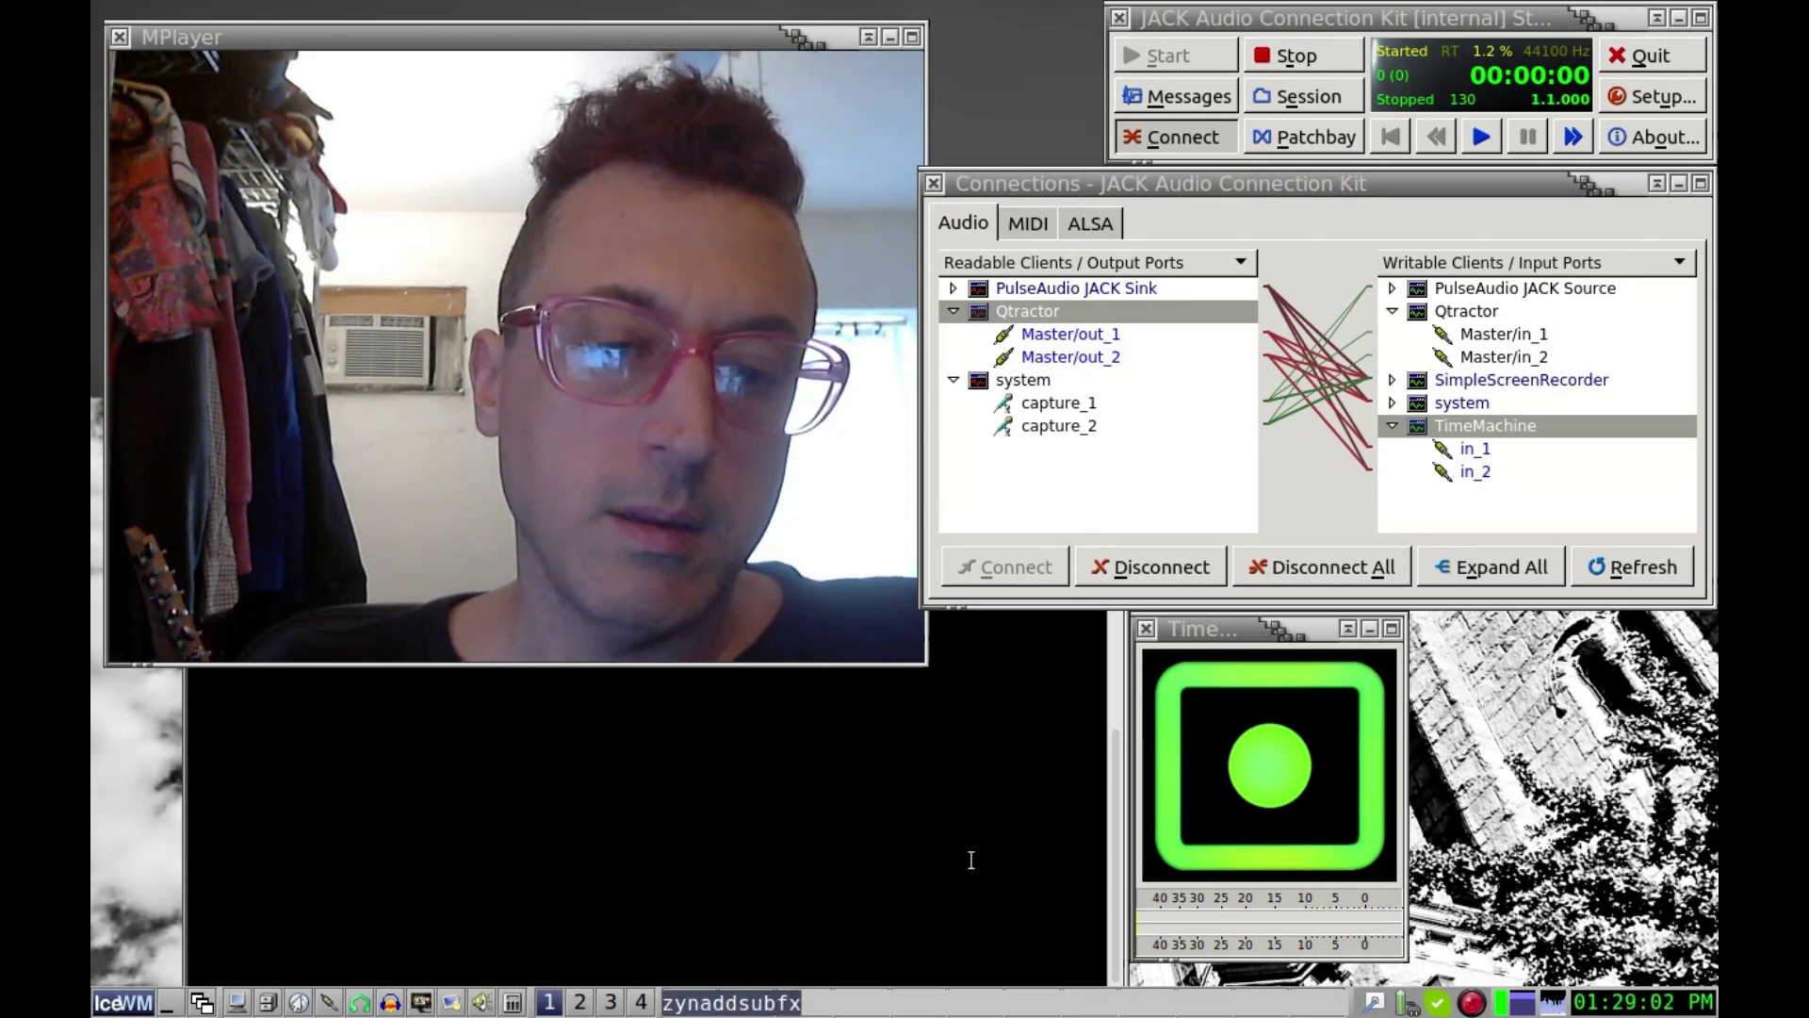
# Launch zynaddsubfx in Advanced mode, move it aside, and expand its ports in Connections
pyautogui.press('Return')
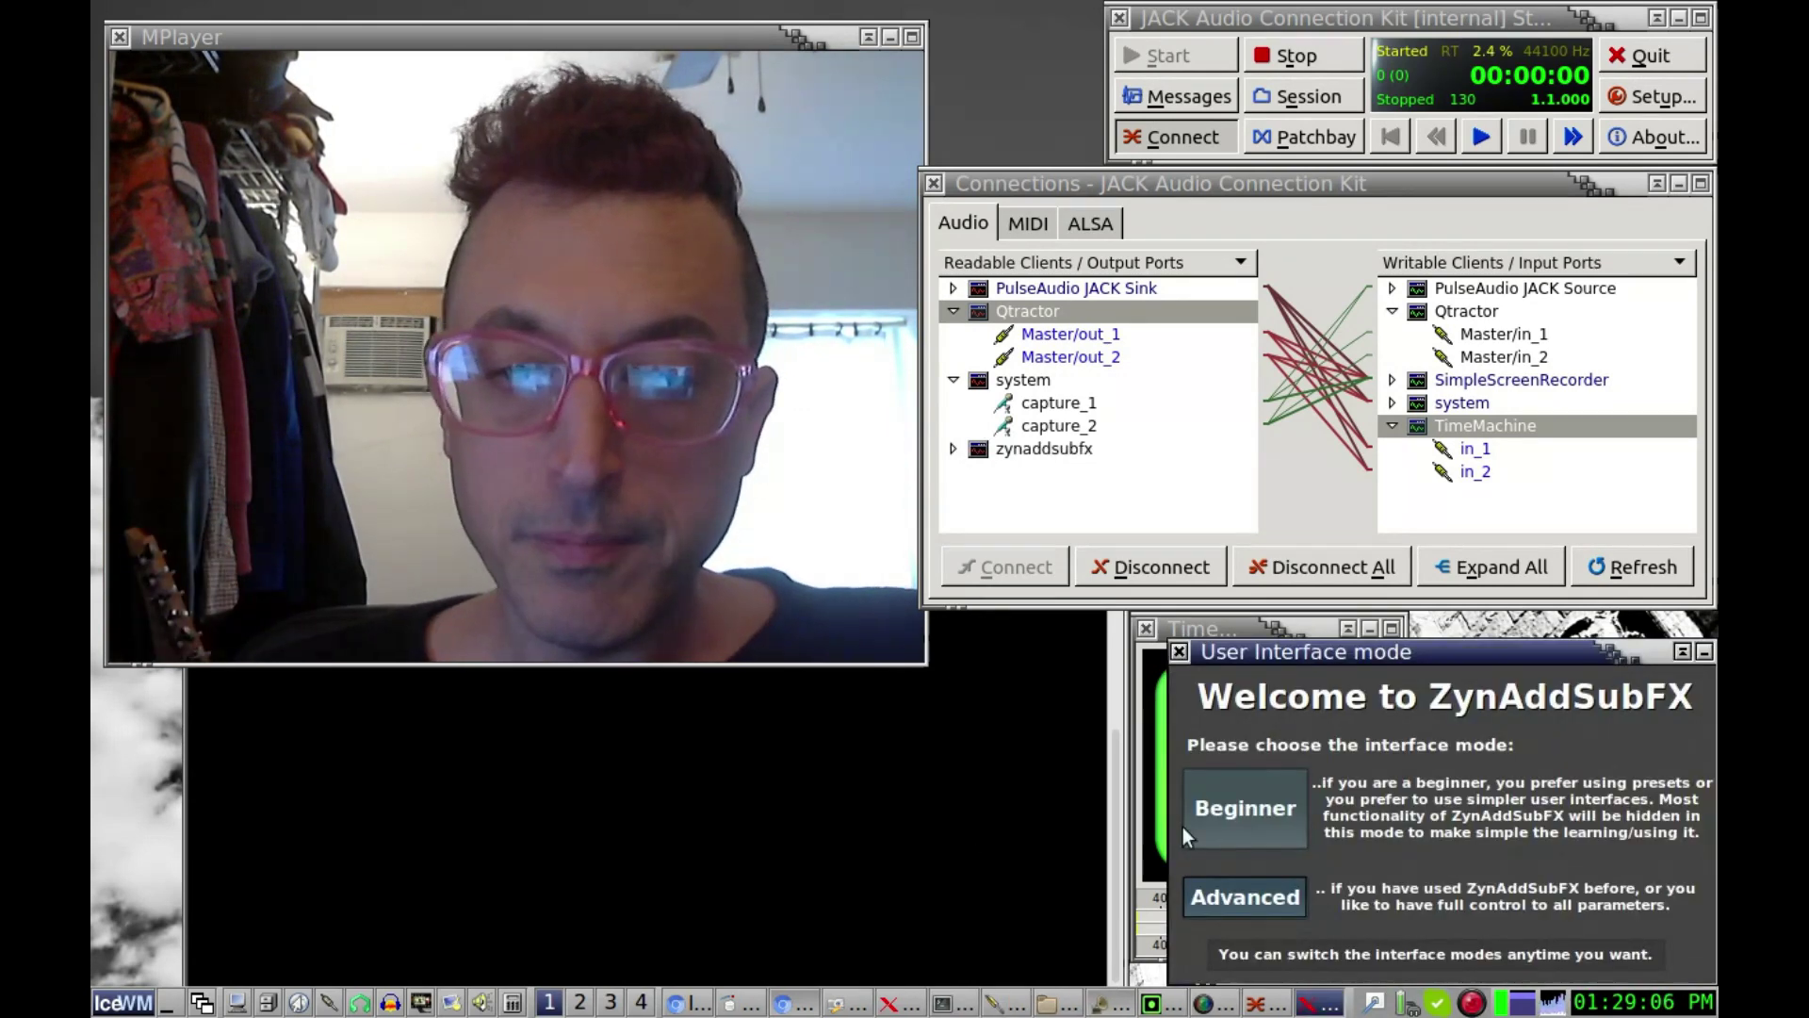
pyautogui.click(1223, 897)
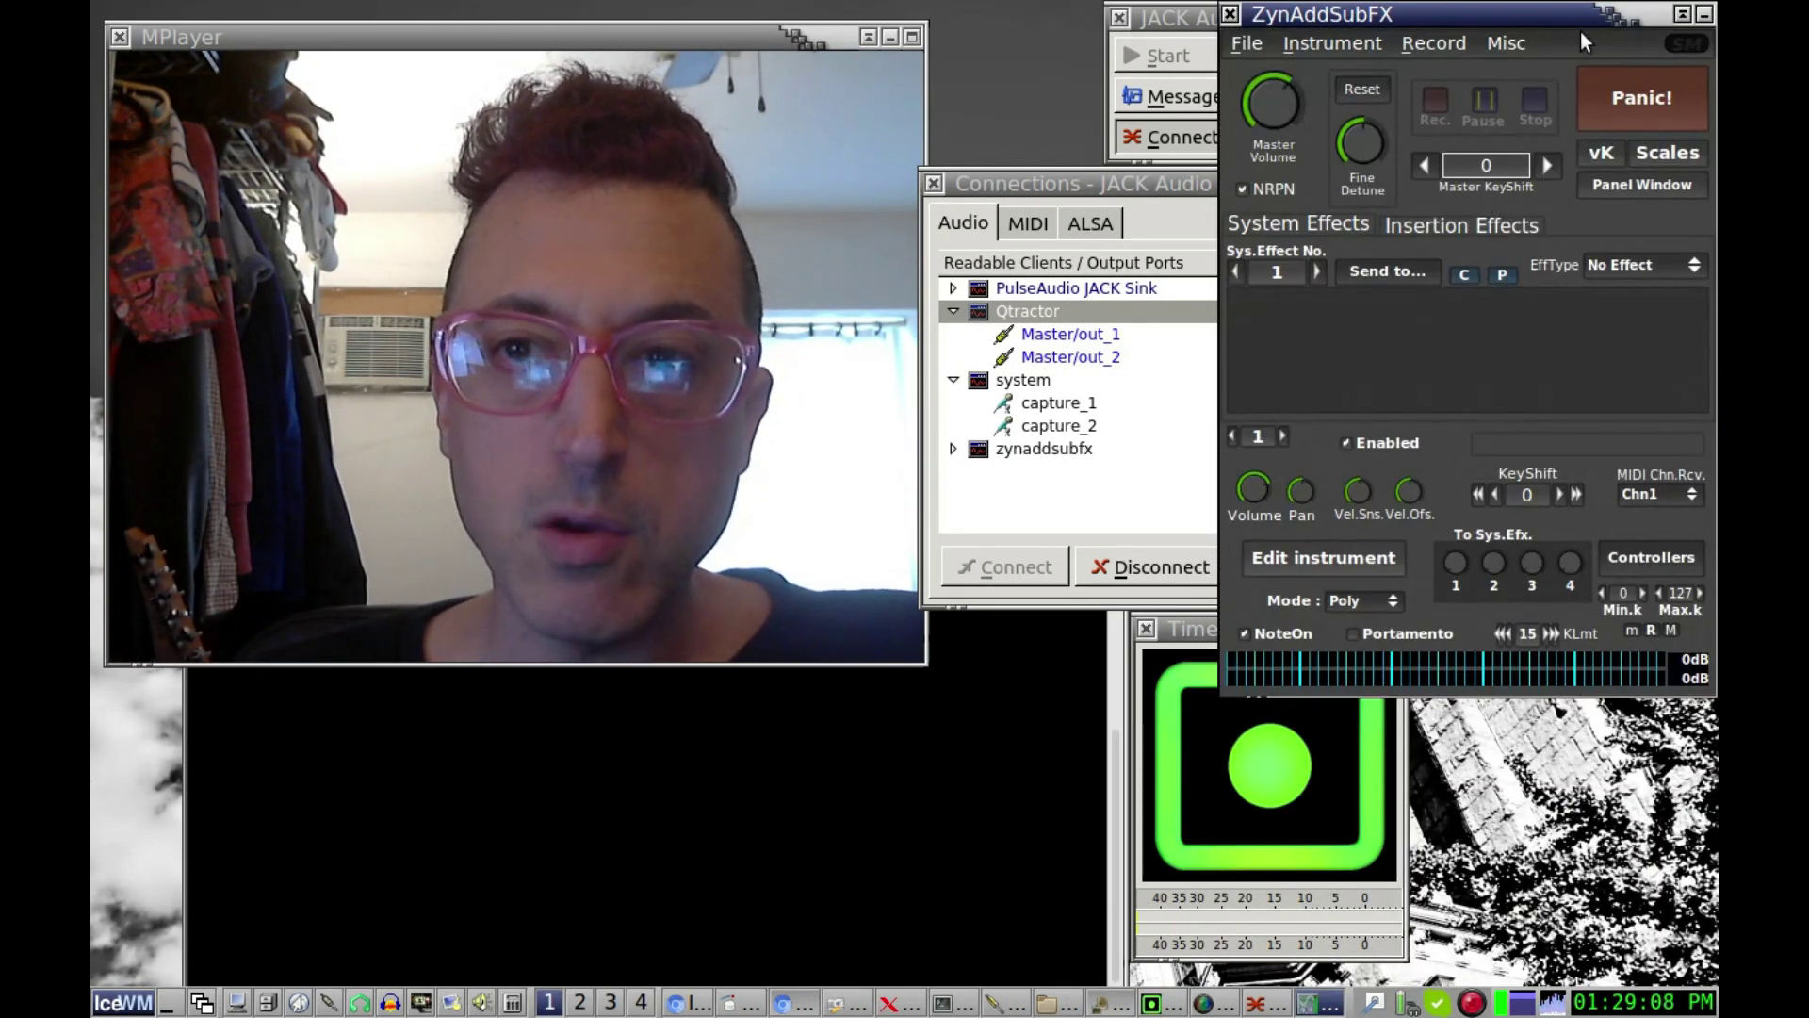
pyautogui.moveTo(1580, 31); pyautogui.dragTo(500, 266)
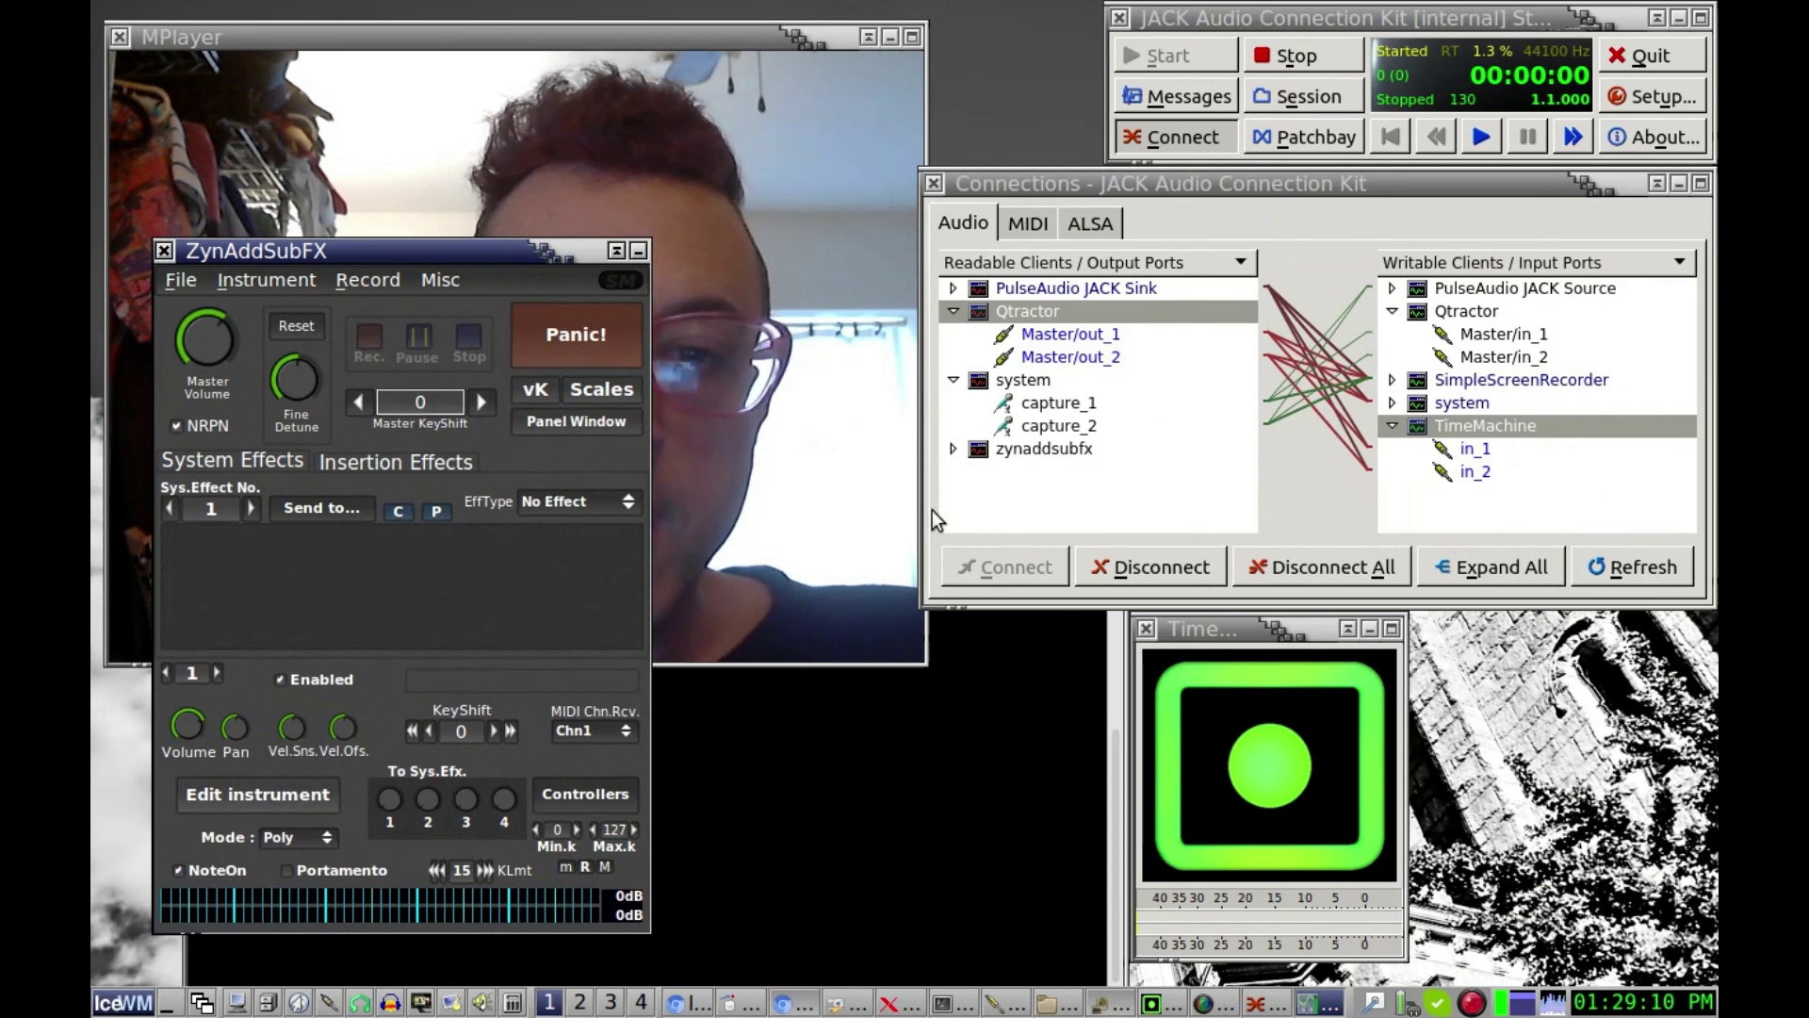
pyautogui.click(952, 450)
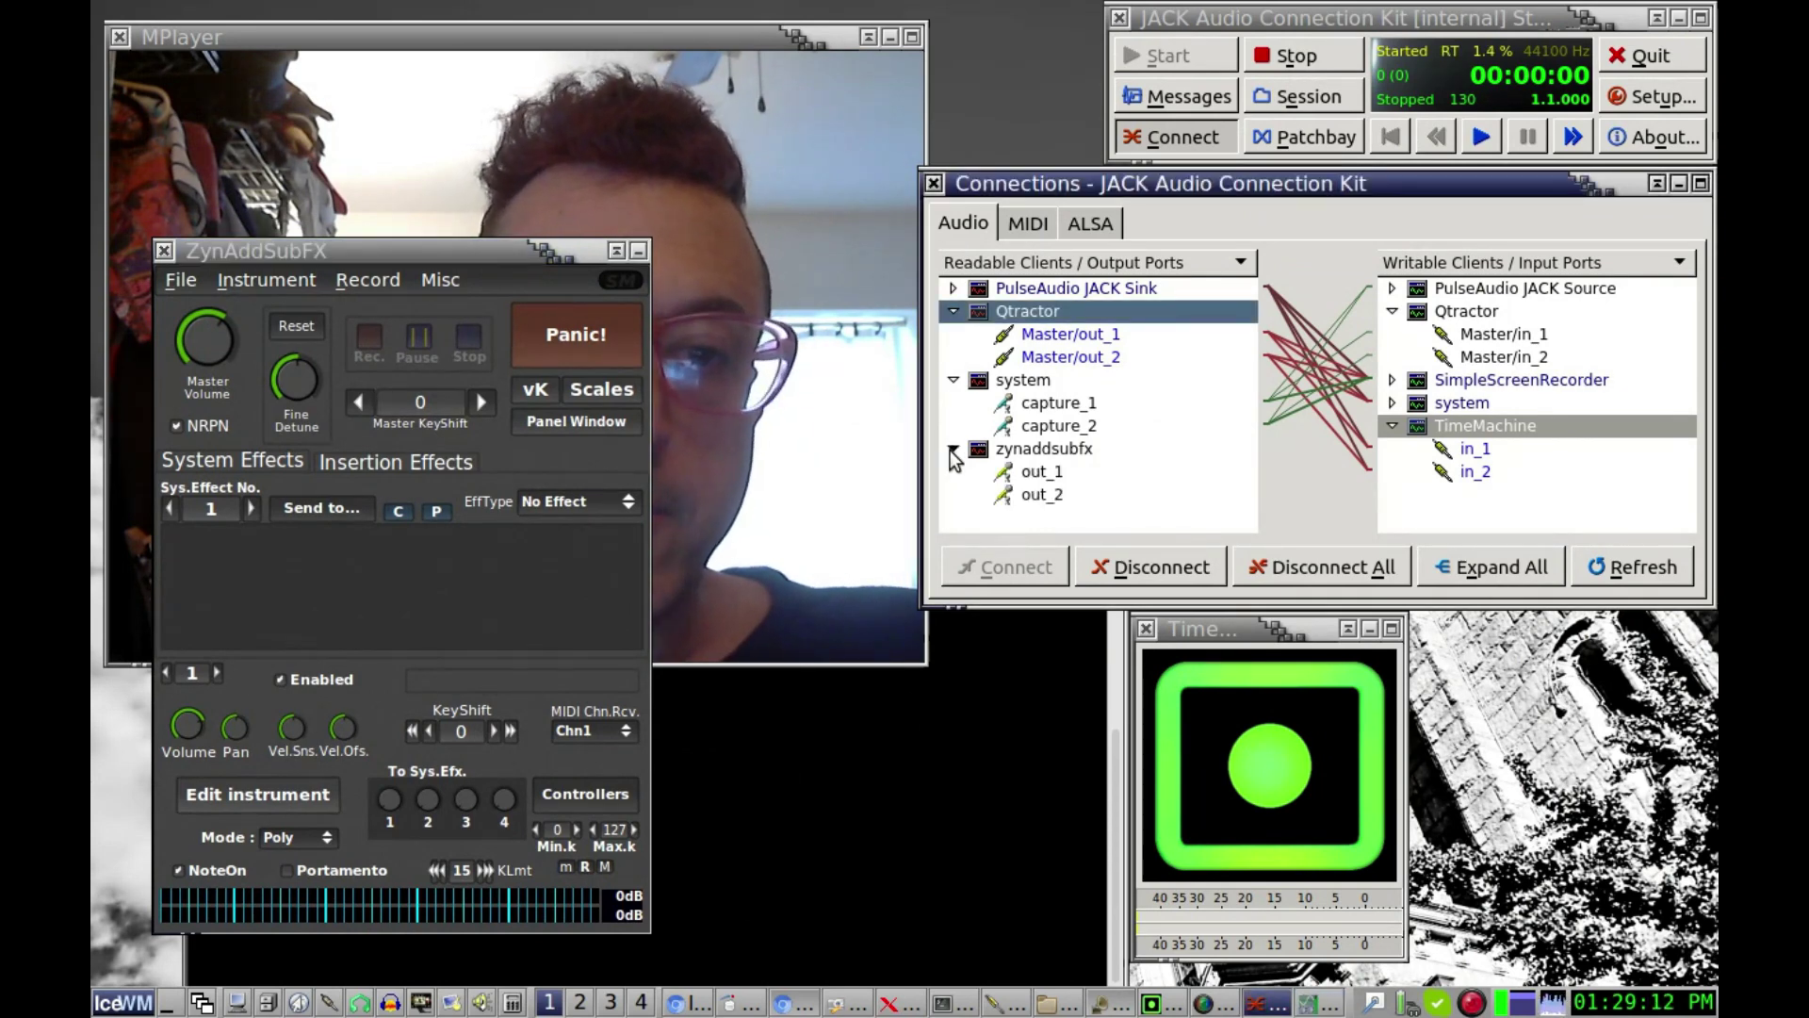
pyautogui.click(1106, 222)
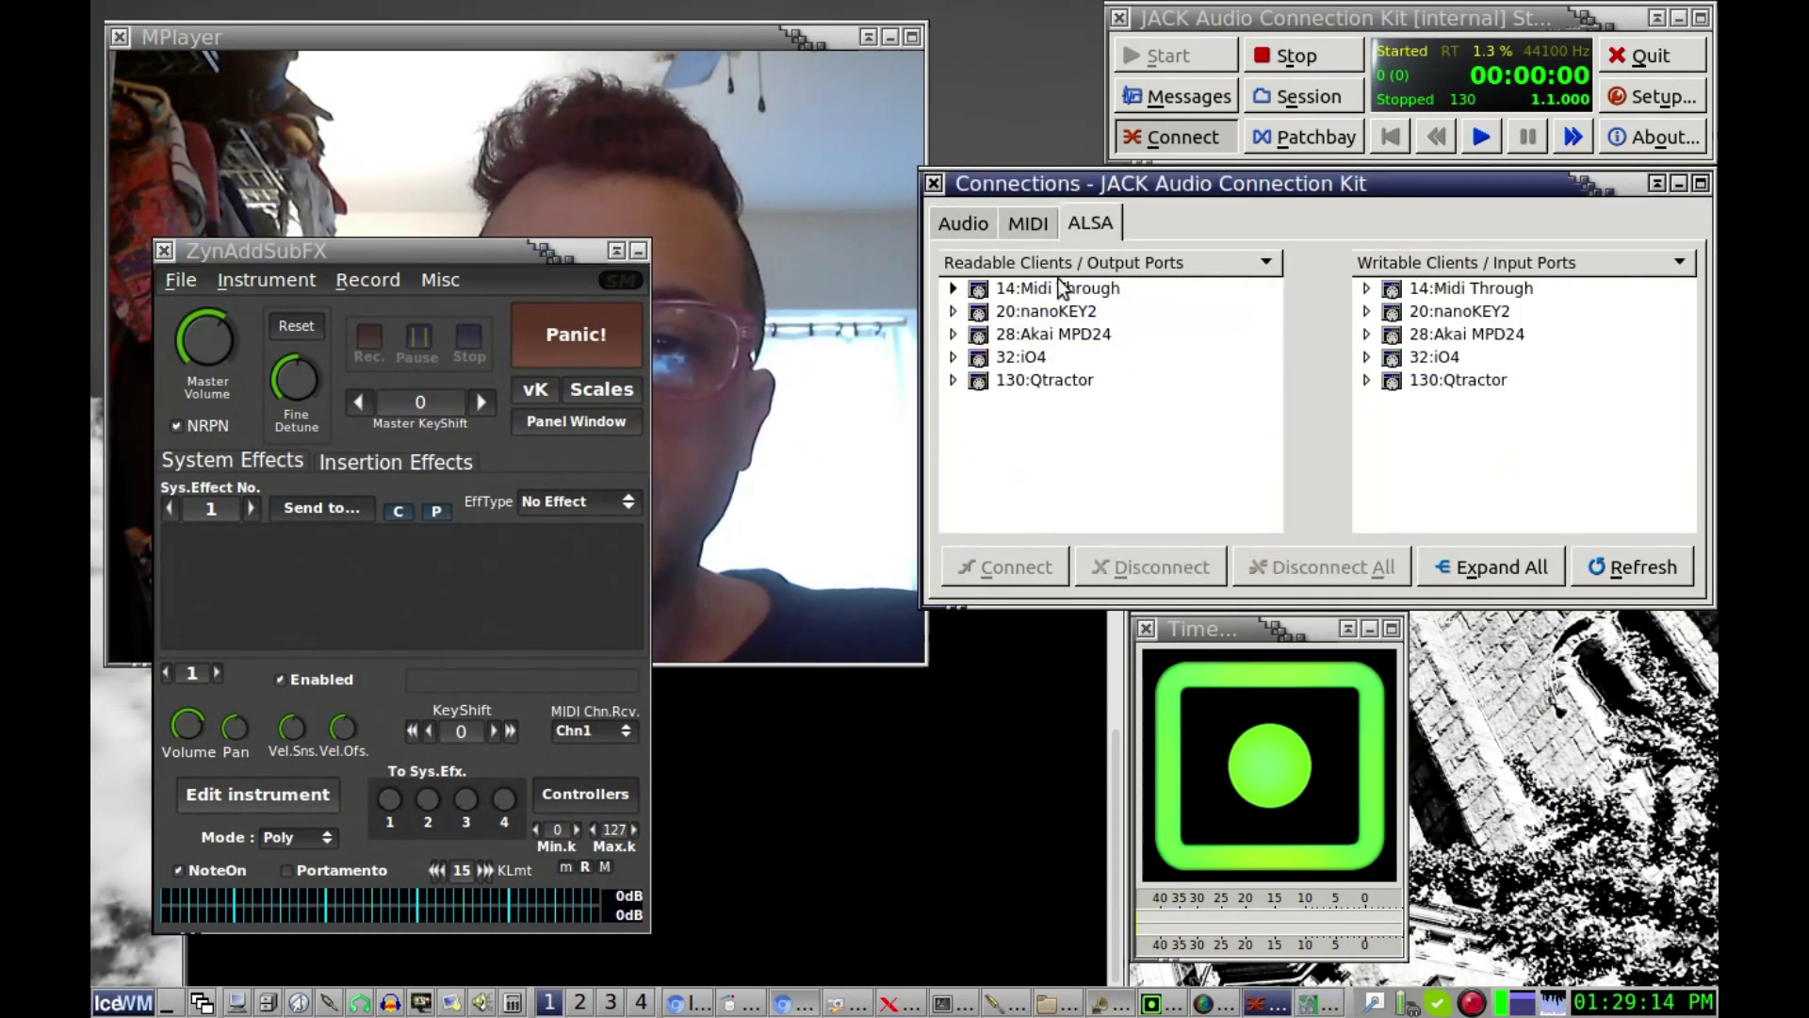
# On the ALSA tab, connect 130:Qtractor's 0:Master port to 14:Midi Through
pyautogui.click(953, 380)
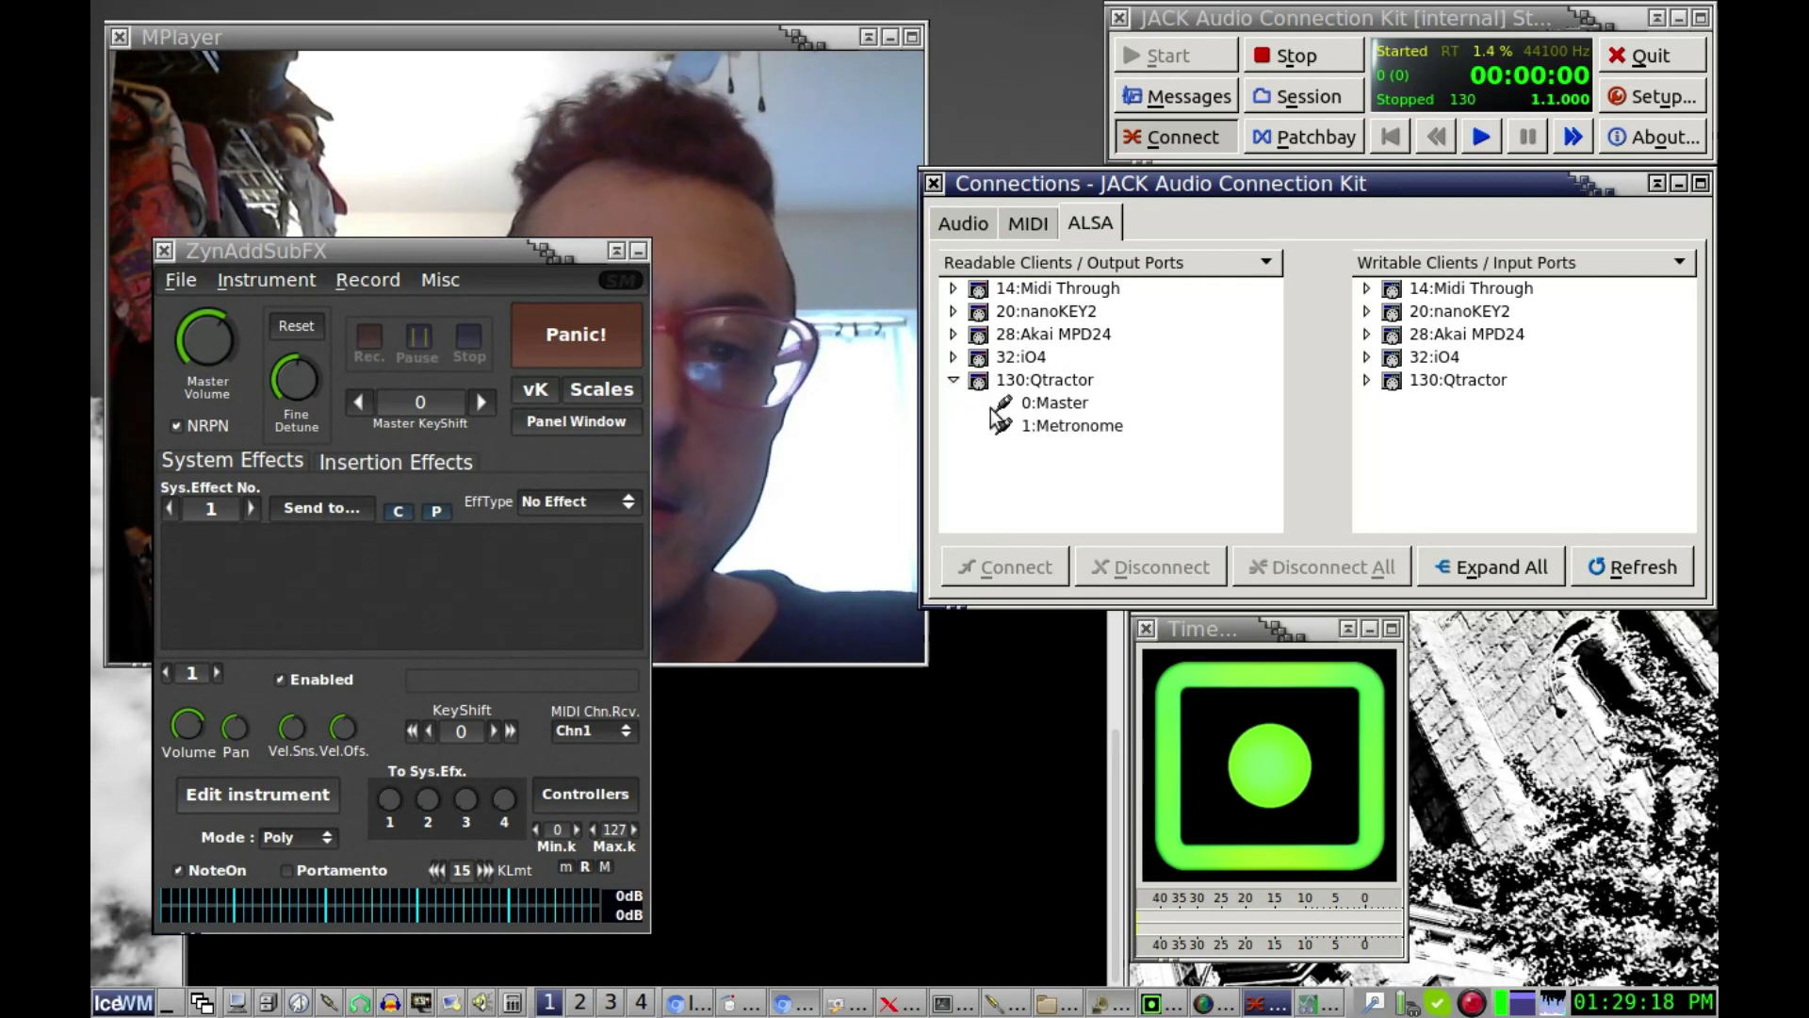
pyautogui.click(1036, 404)
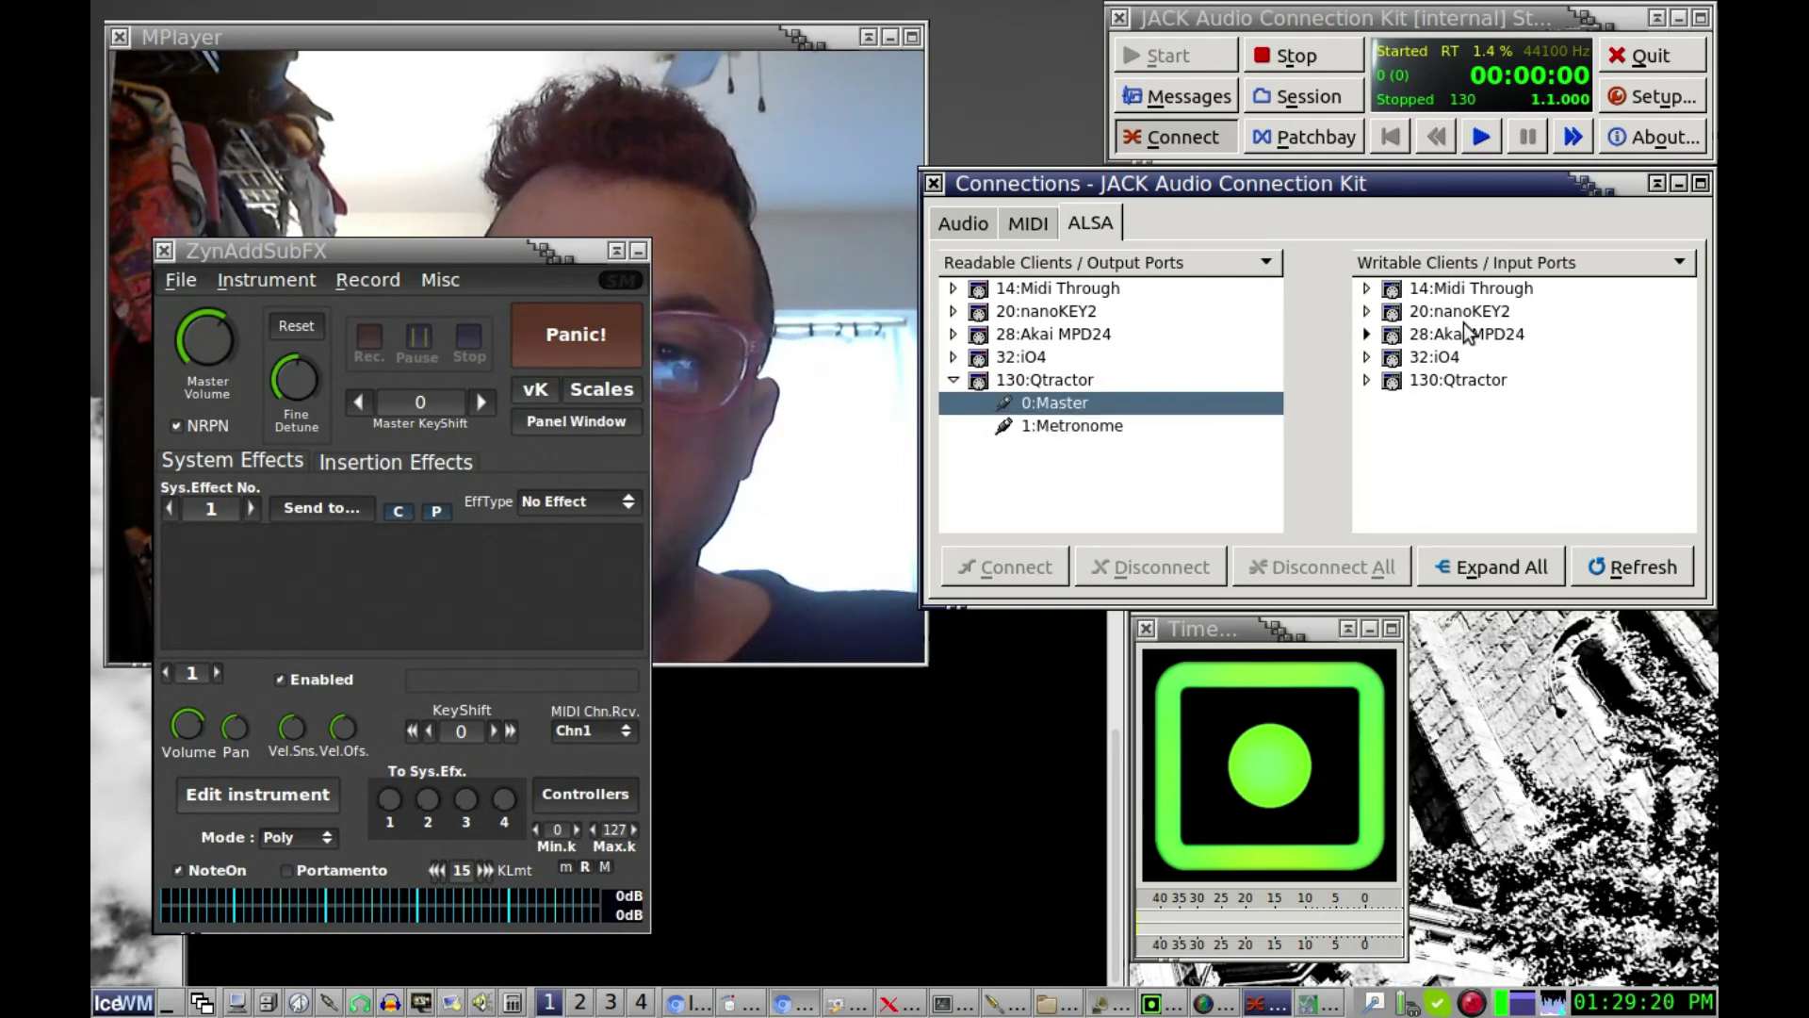
pyautogui.click(1420, 291)
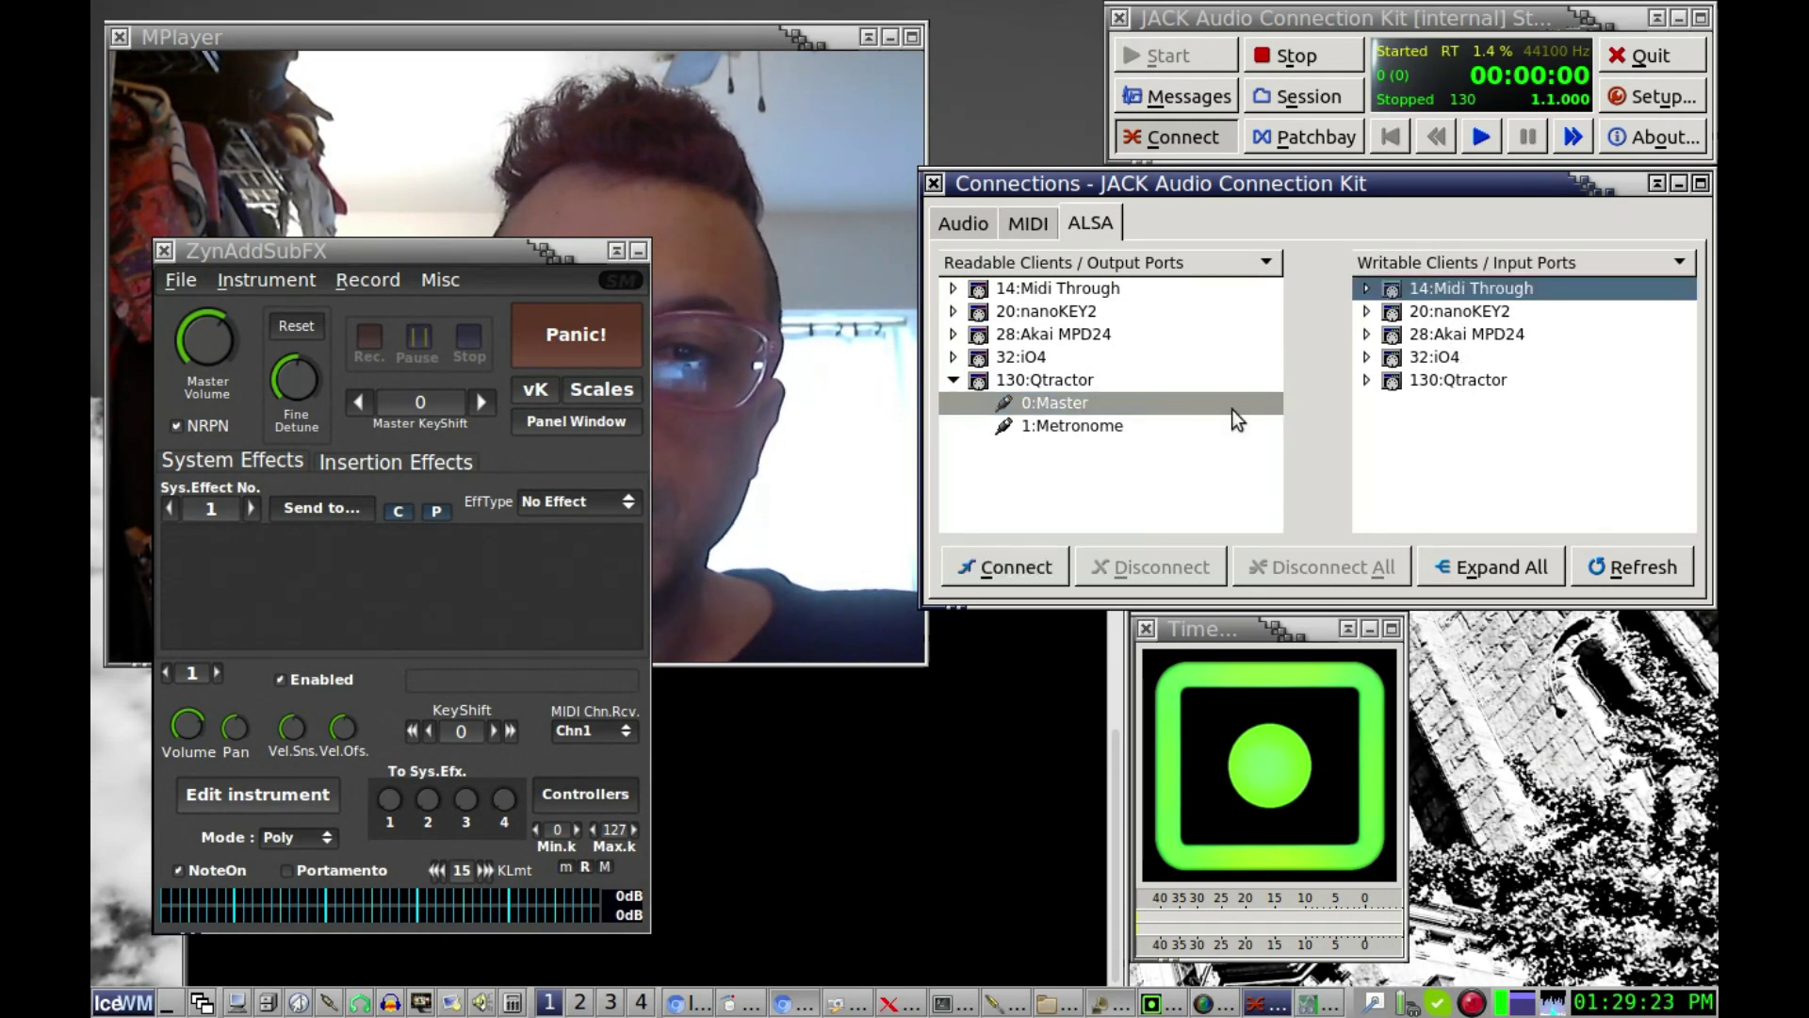
pyautogui.click(1008, 576)
# On the MIDI tab, connect the system MIDI output into zynaddsubfx
pyautogui.click(1030, 224)
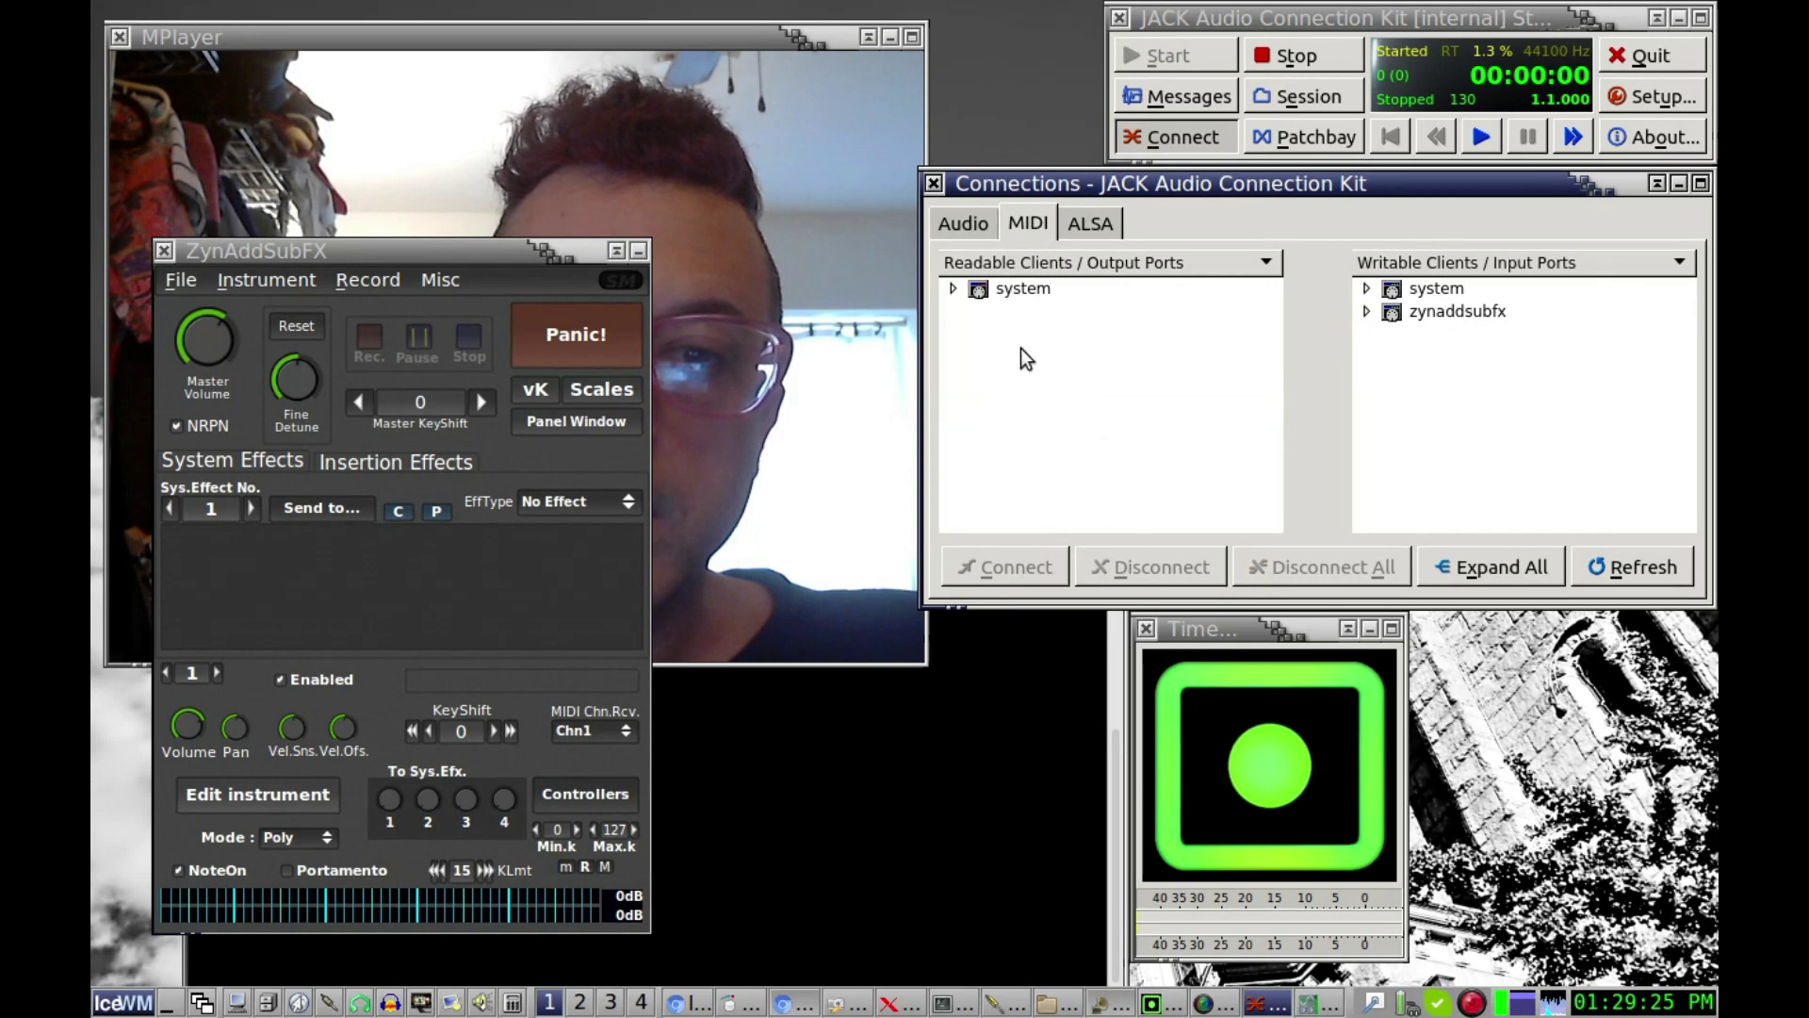
pyautogui.click(1023, 290)
pyautogui.click(1457, 311)
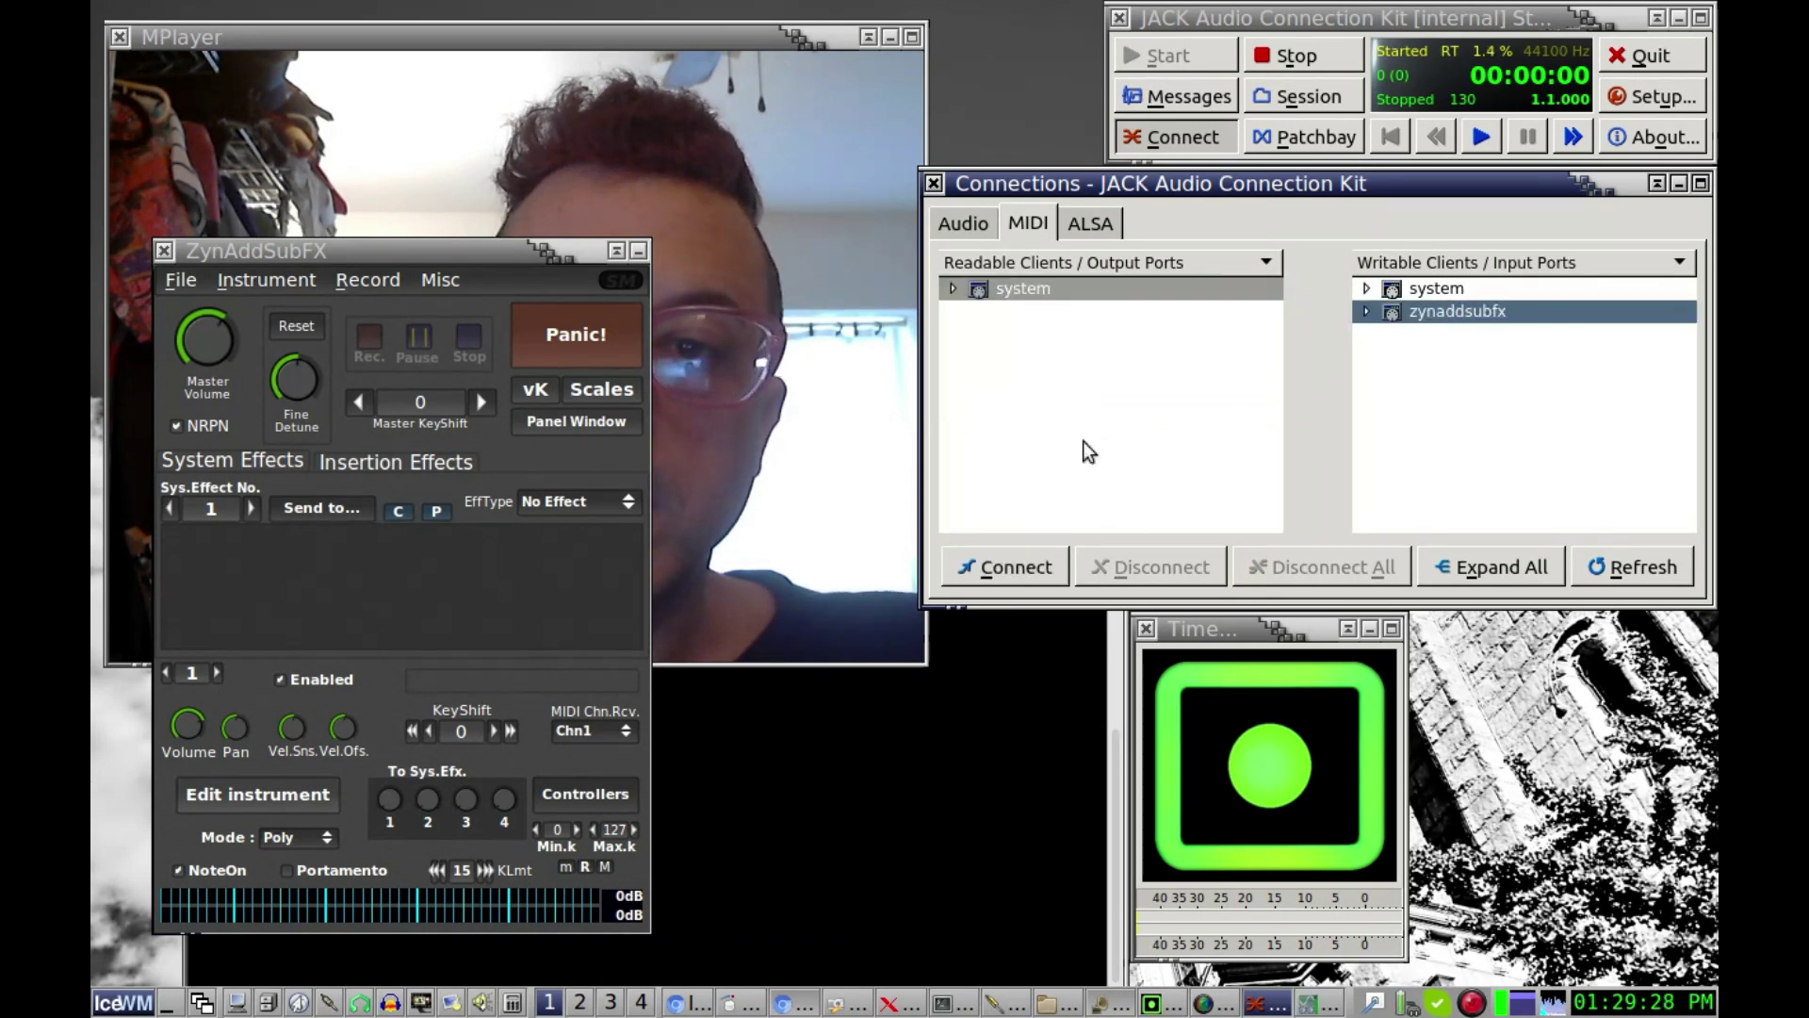
pyautogui.click(1006, 566)
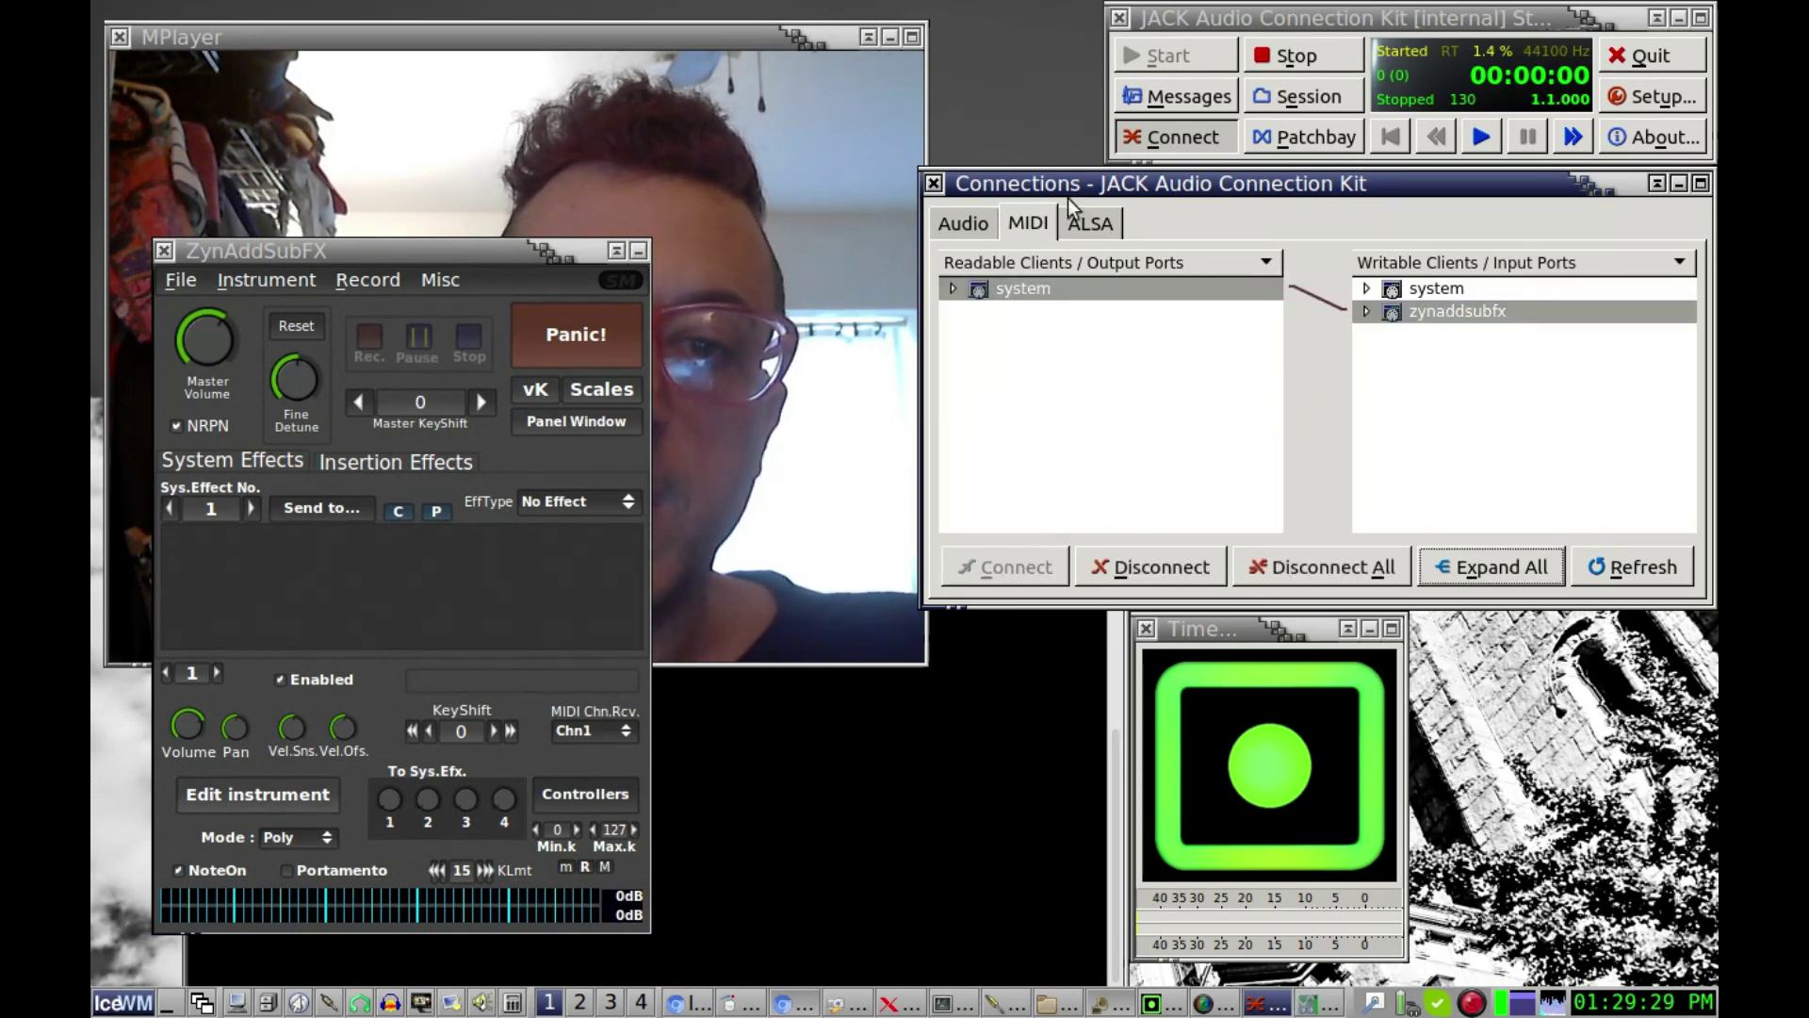
pyautogui.click(975, 228)
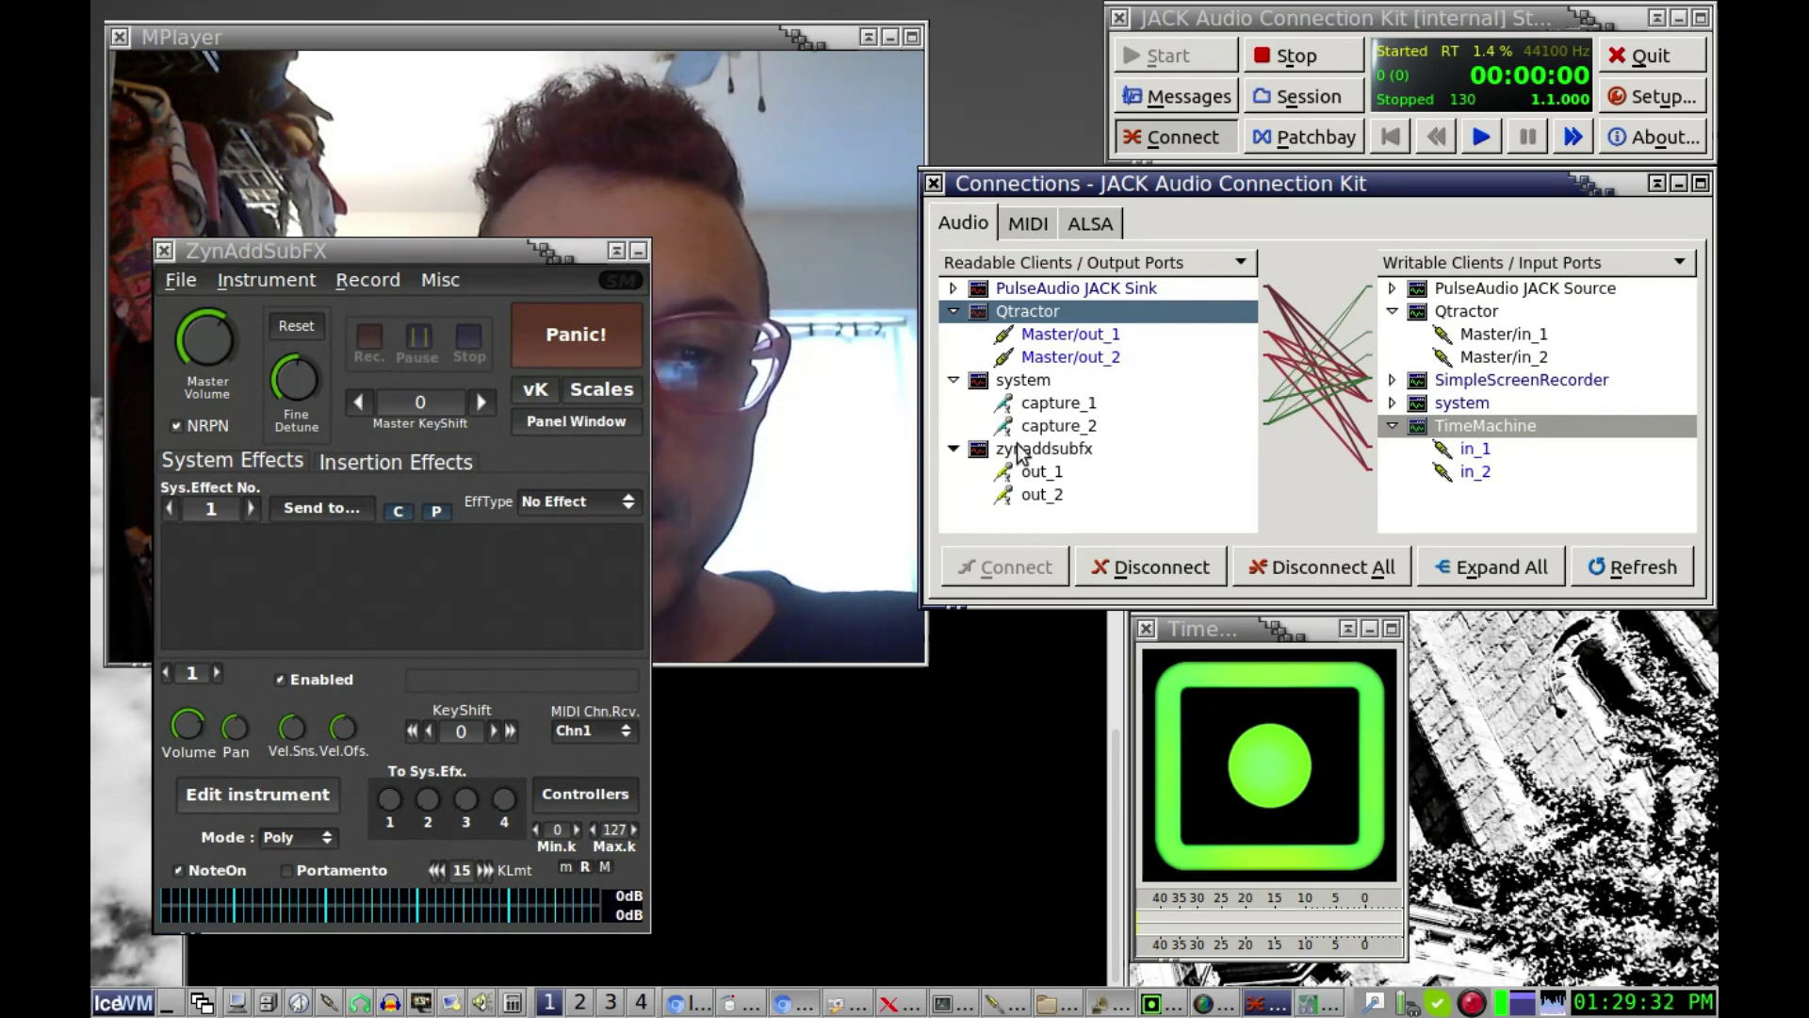
# Connect zynaddsubfx's out_1 and out_2 to TimeMachine's in_1 and in_2
pyautogui.click(1050, 448)
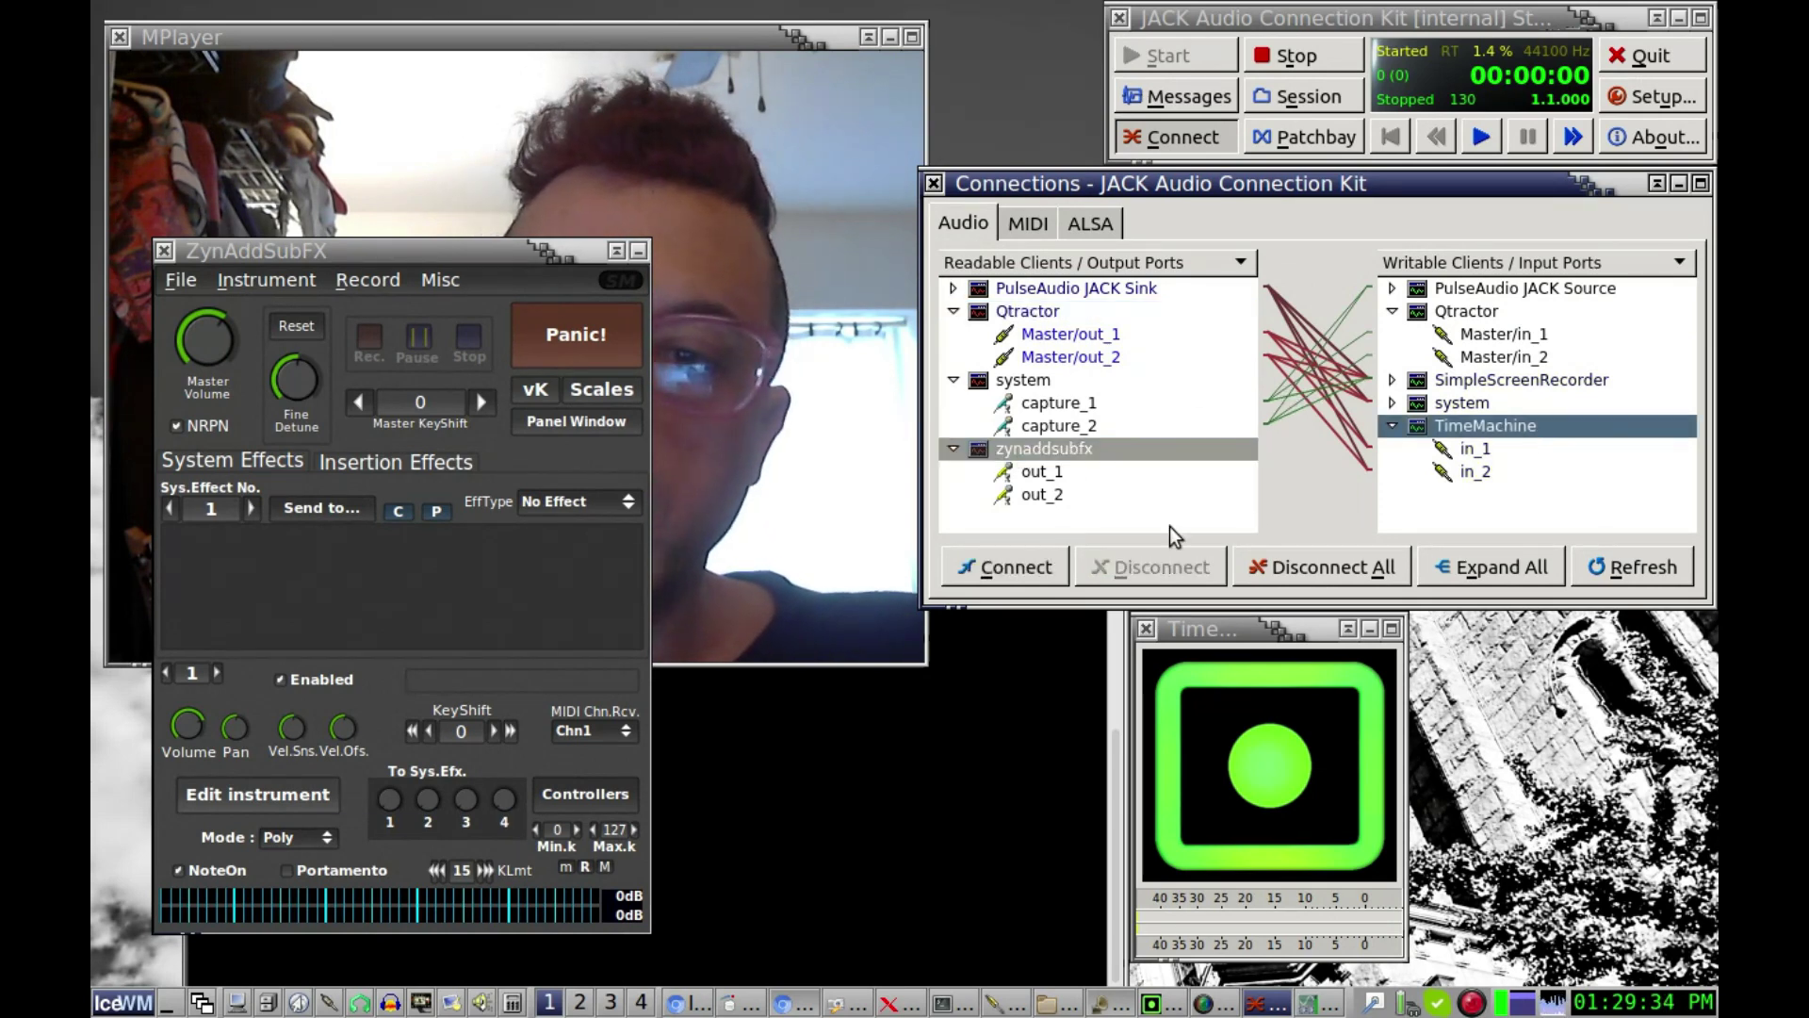
pyautogui.click(1014, 567)
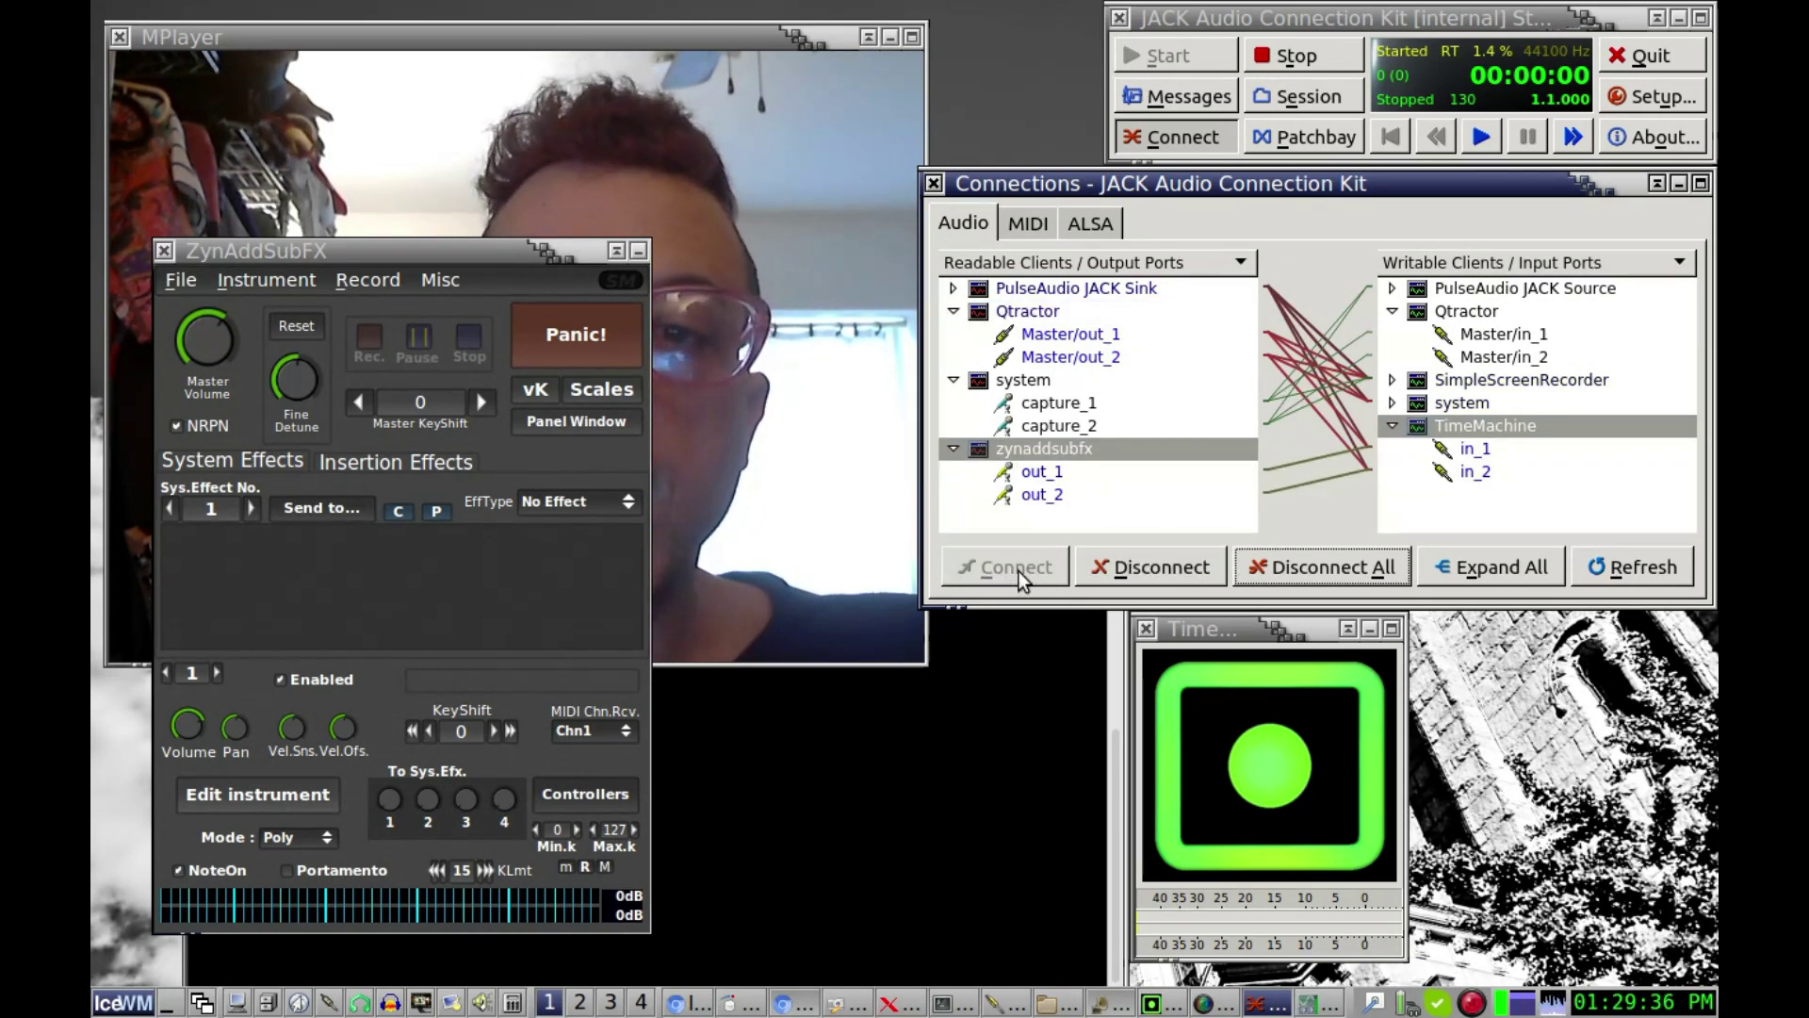
pyautogui.click(755, 33)
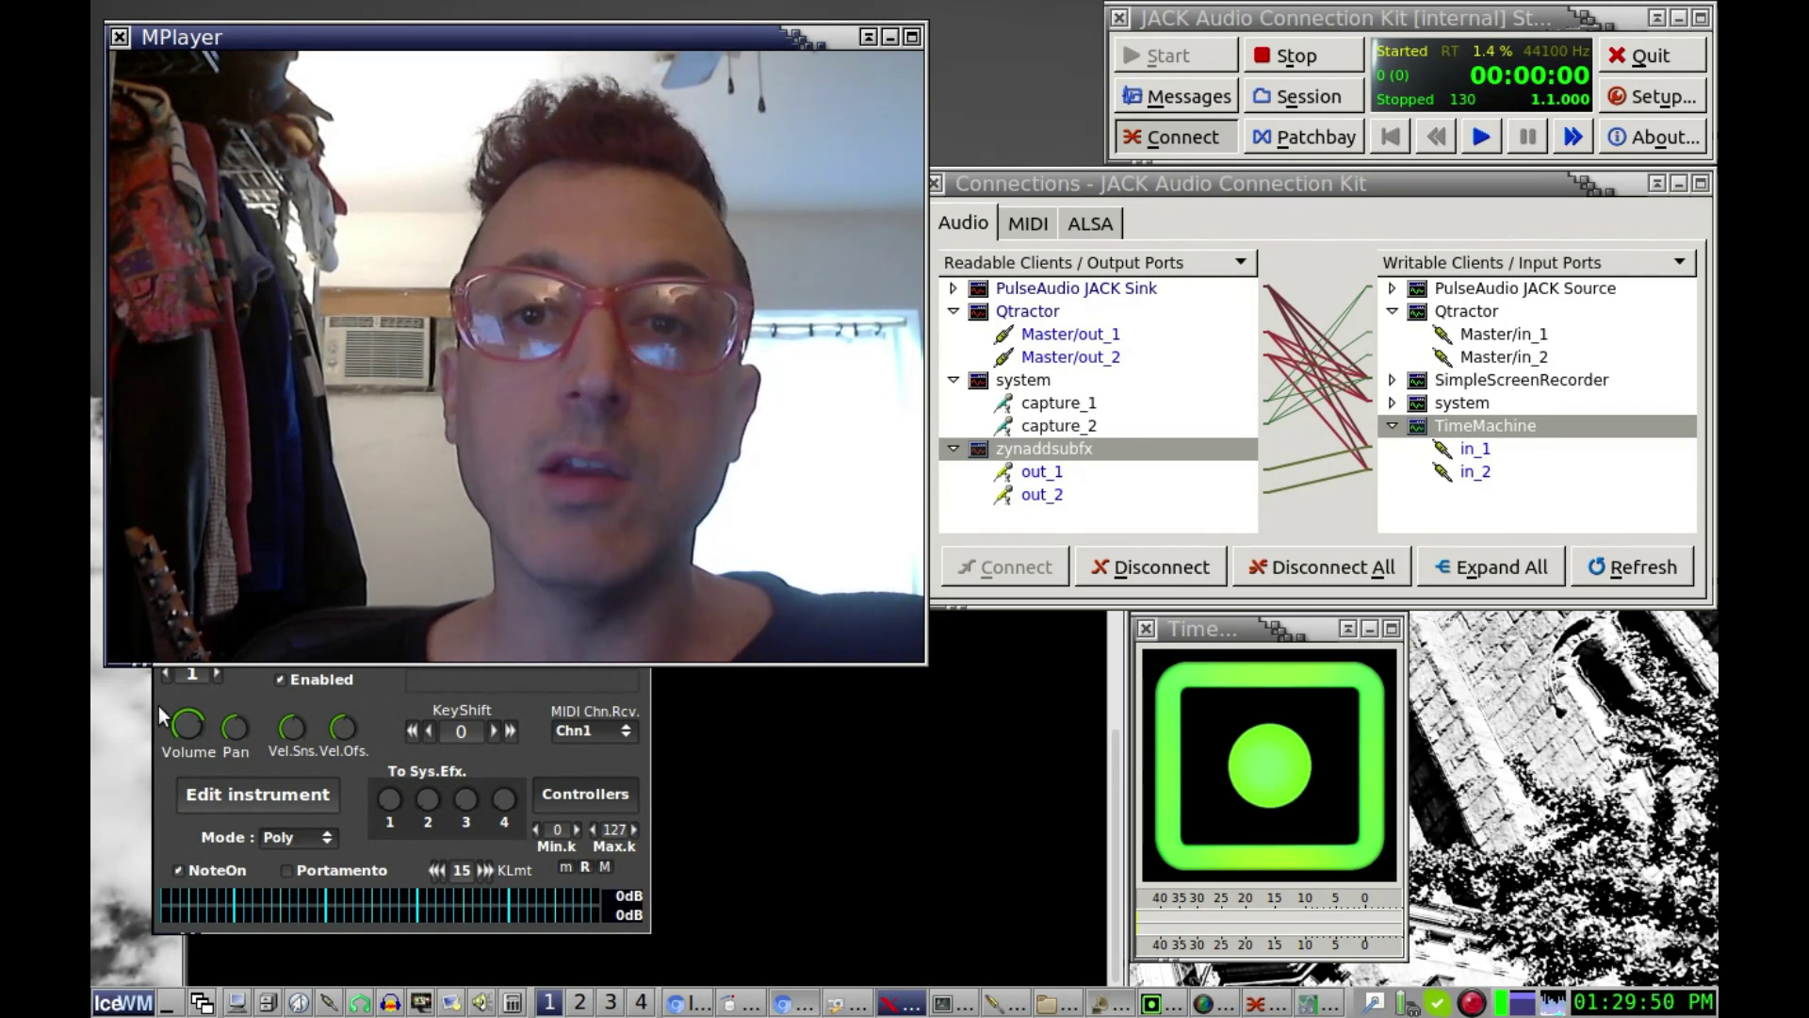
pyautogui.moveTo(1136, 181); pyautogui.dragTo(1125, 180)
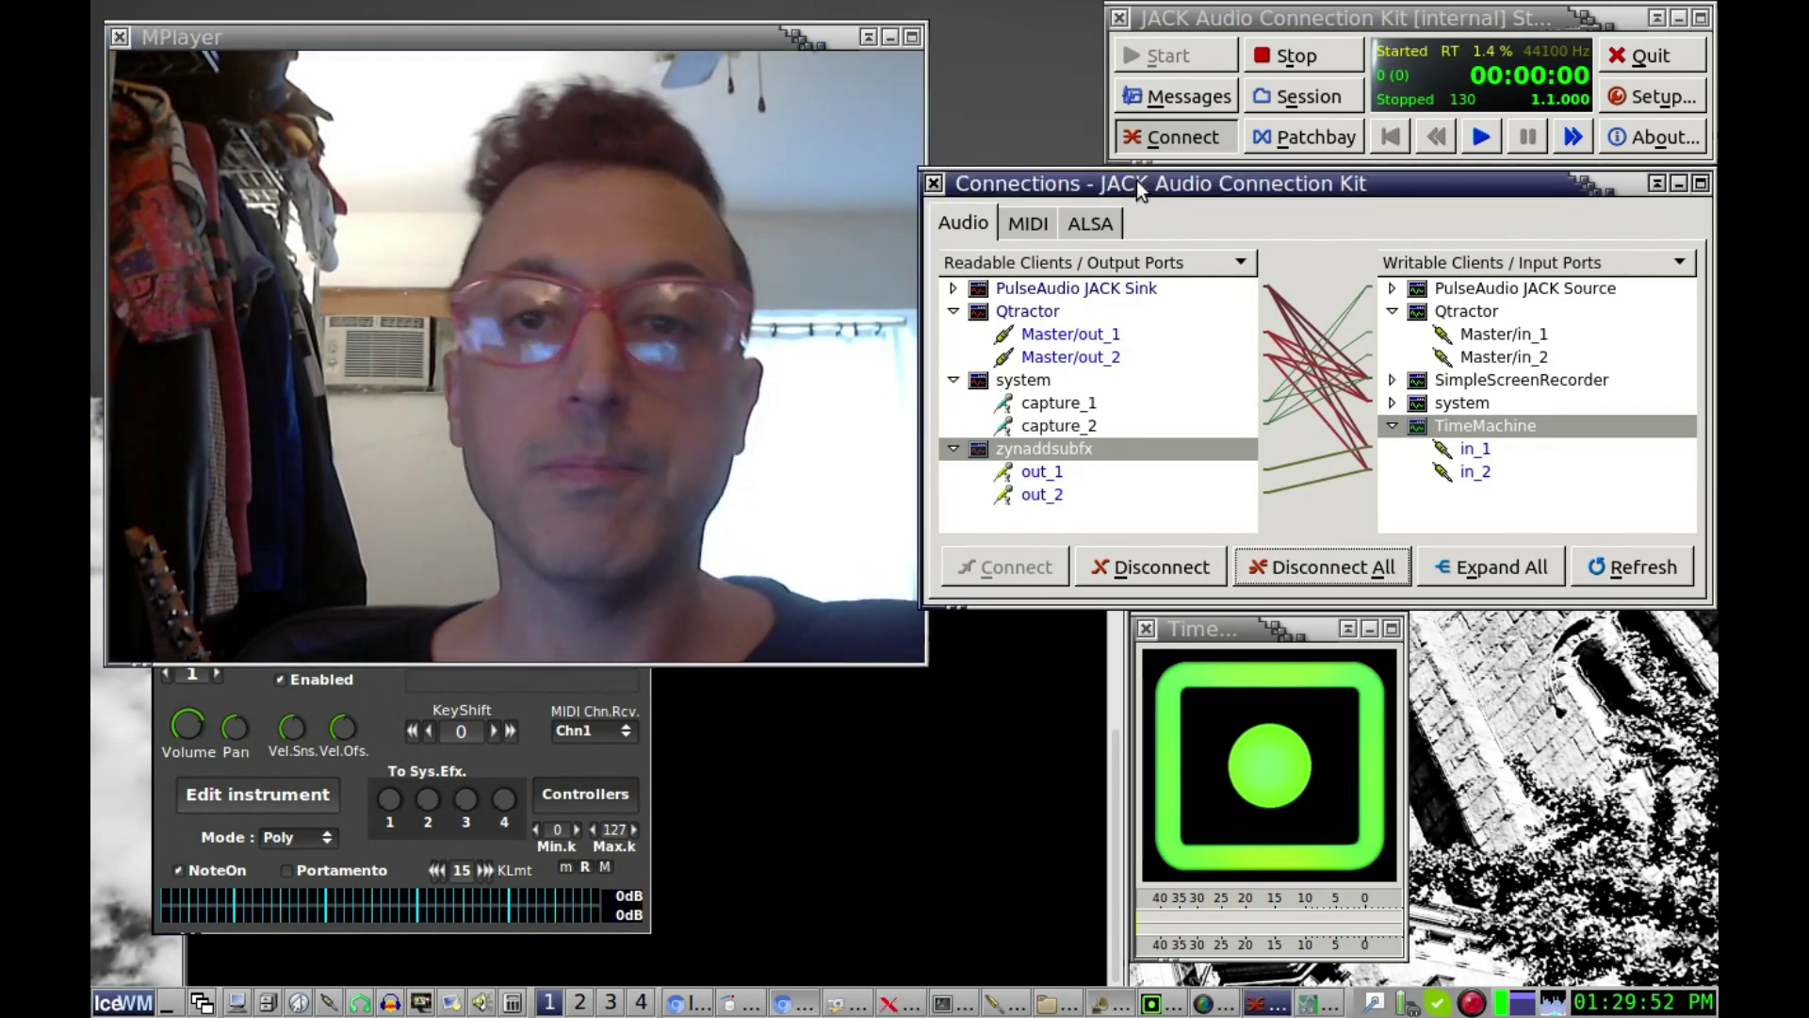
pyautogui.click(1244, 628)
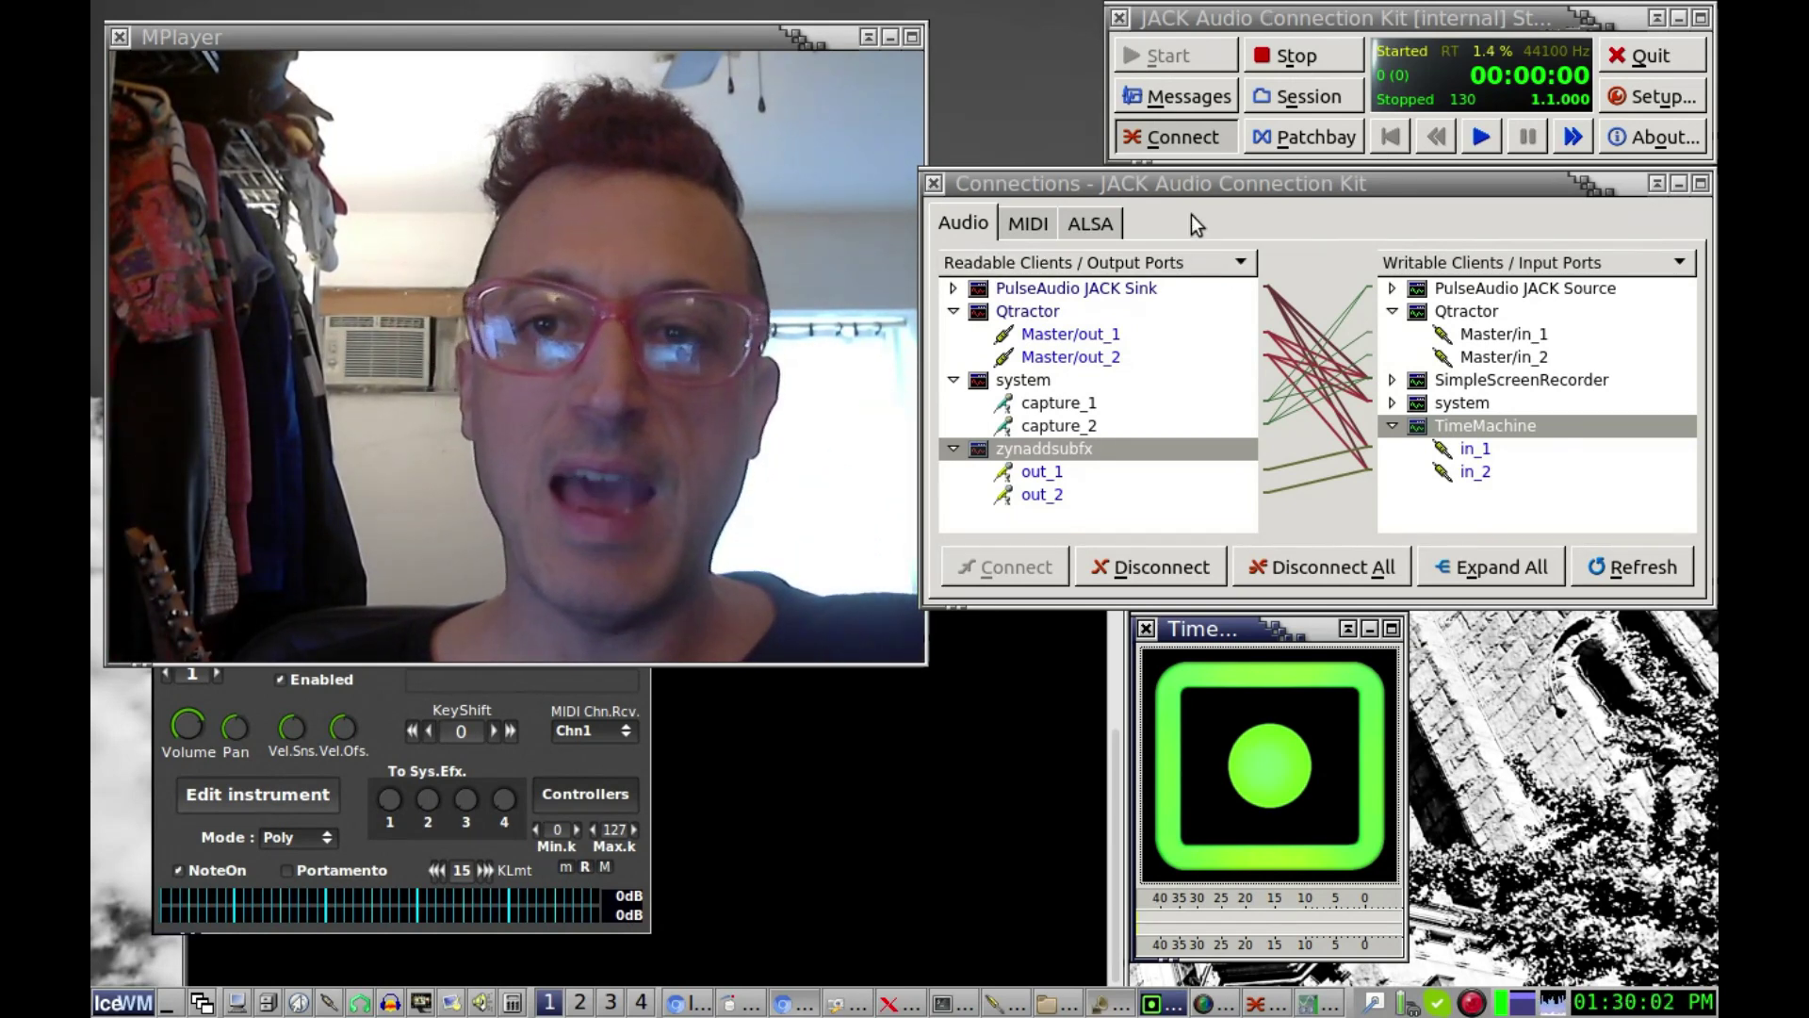
pyautogui.click(954, 288)
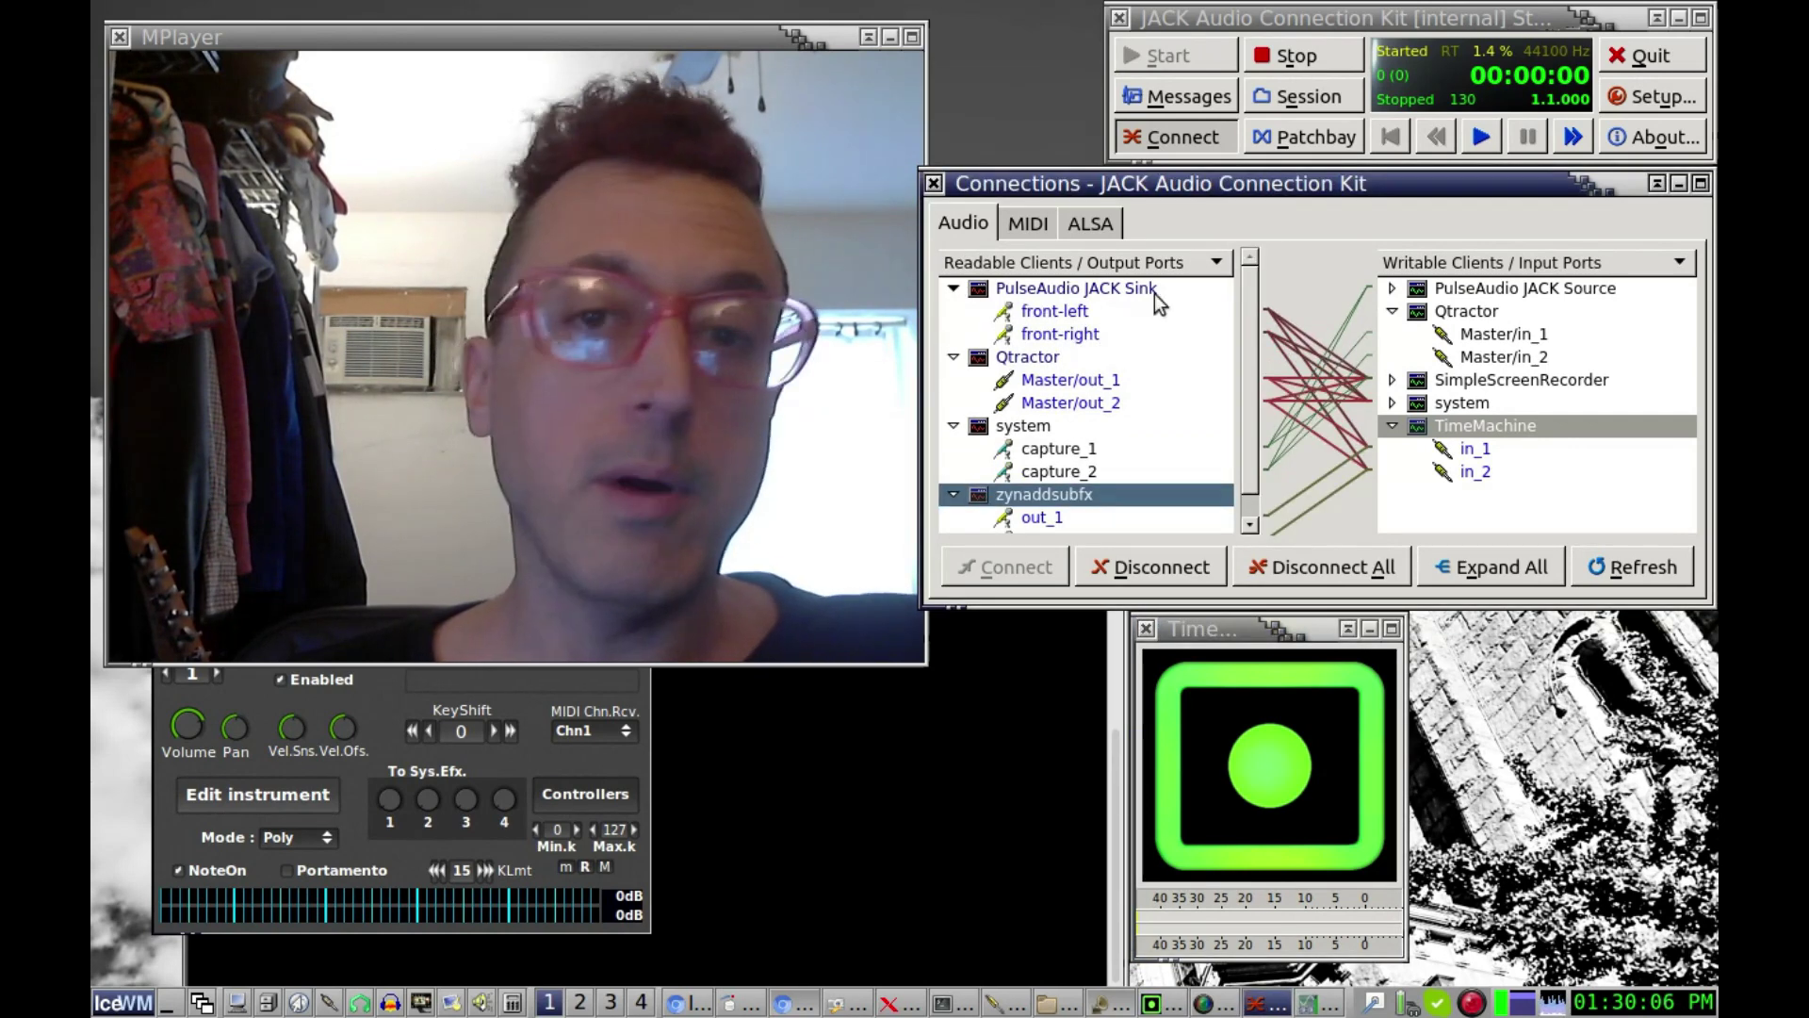
# Clear the PulseAudio JACK Sink's old TimeMachine links and reconnect its front-left/right outputs to TimeMachine
pyautogui.click(1092, 287)
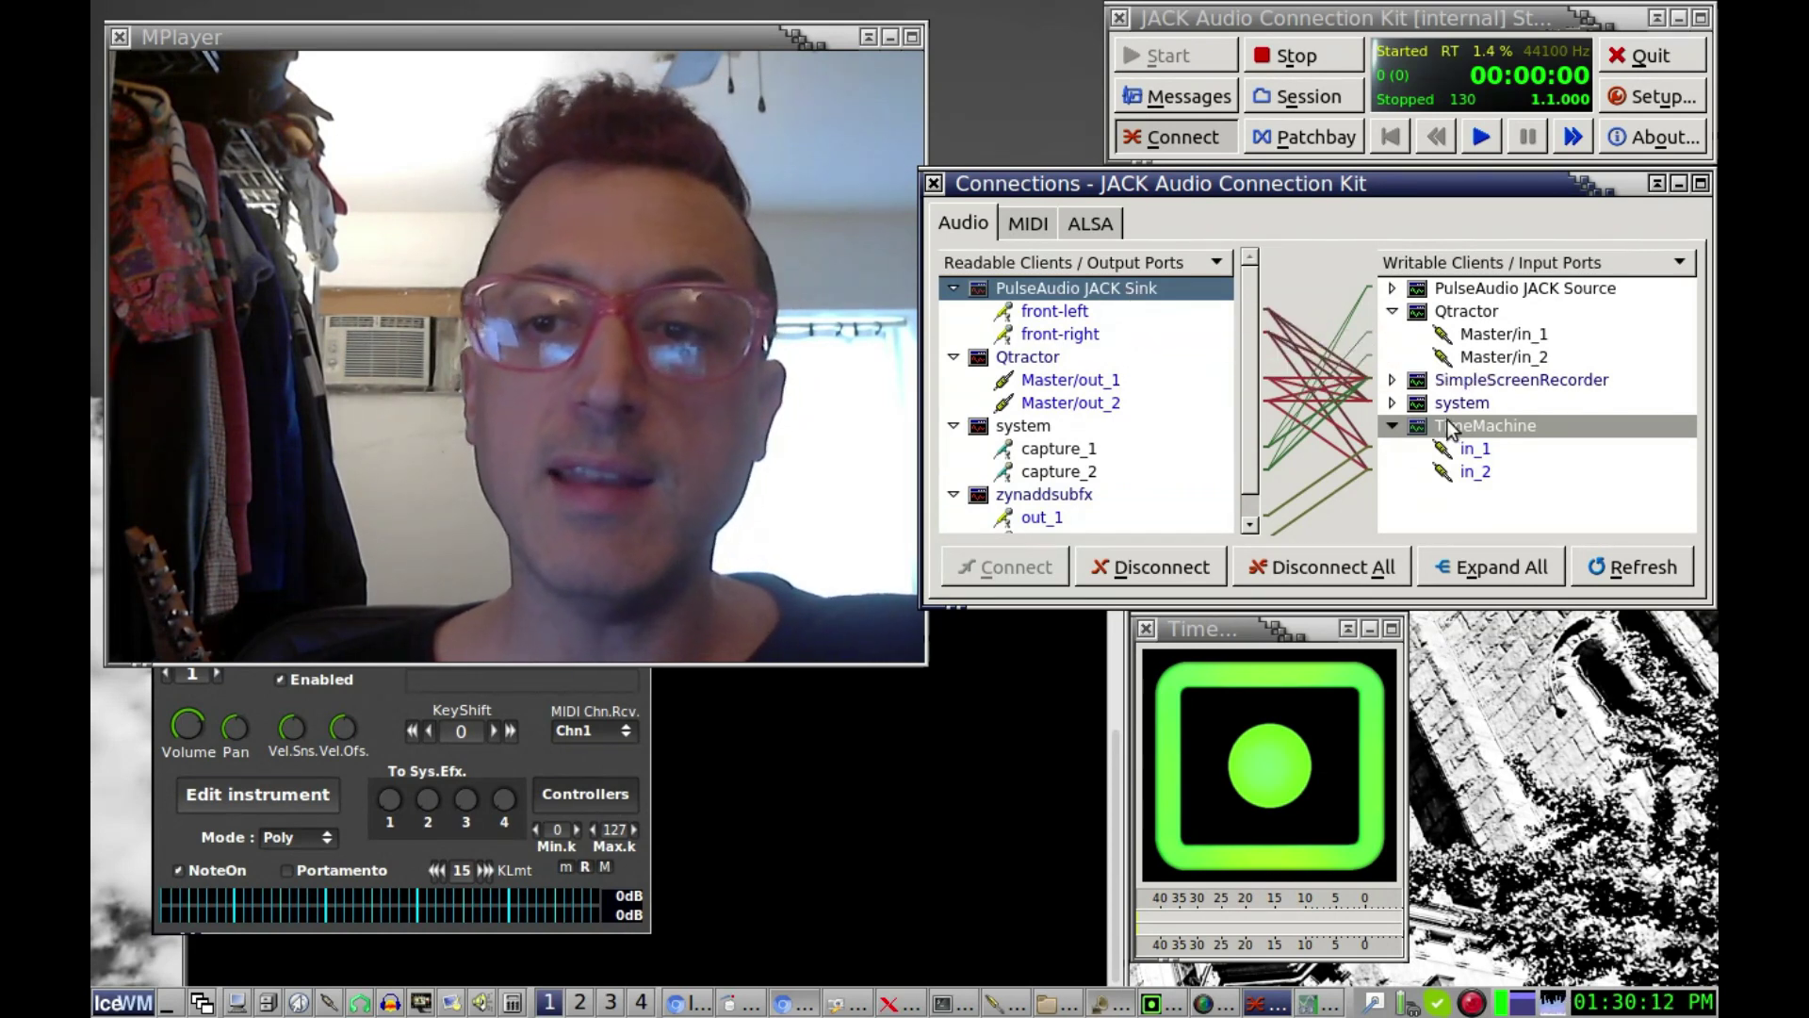
pyautogui.click(1192, 567)
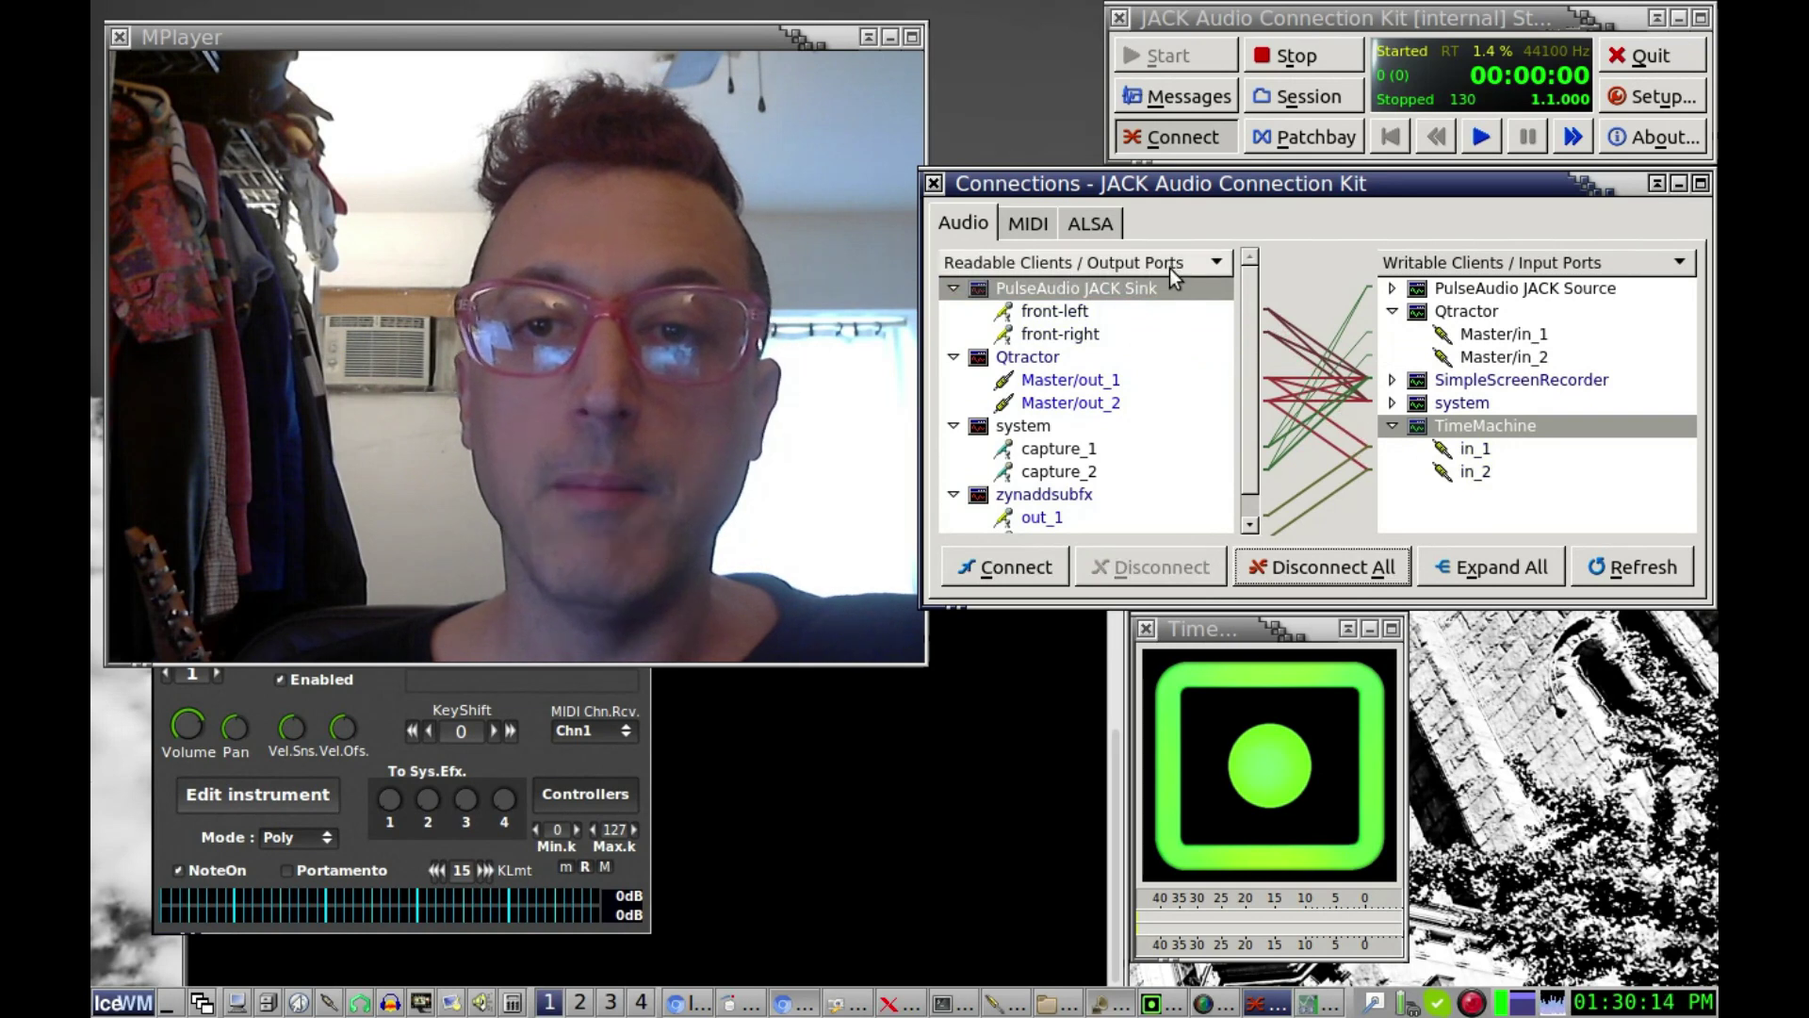
pyautogui.click(1006, 566)
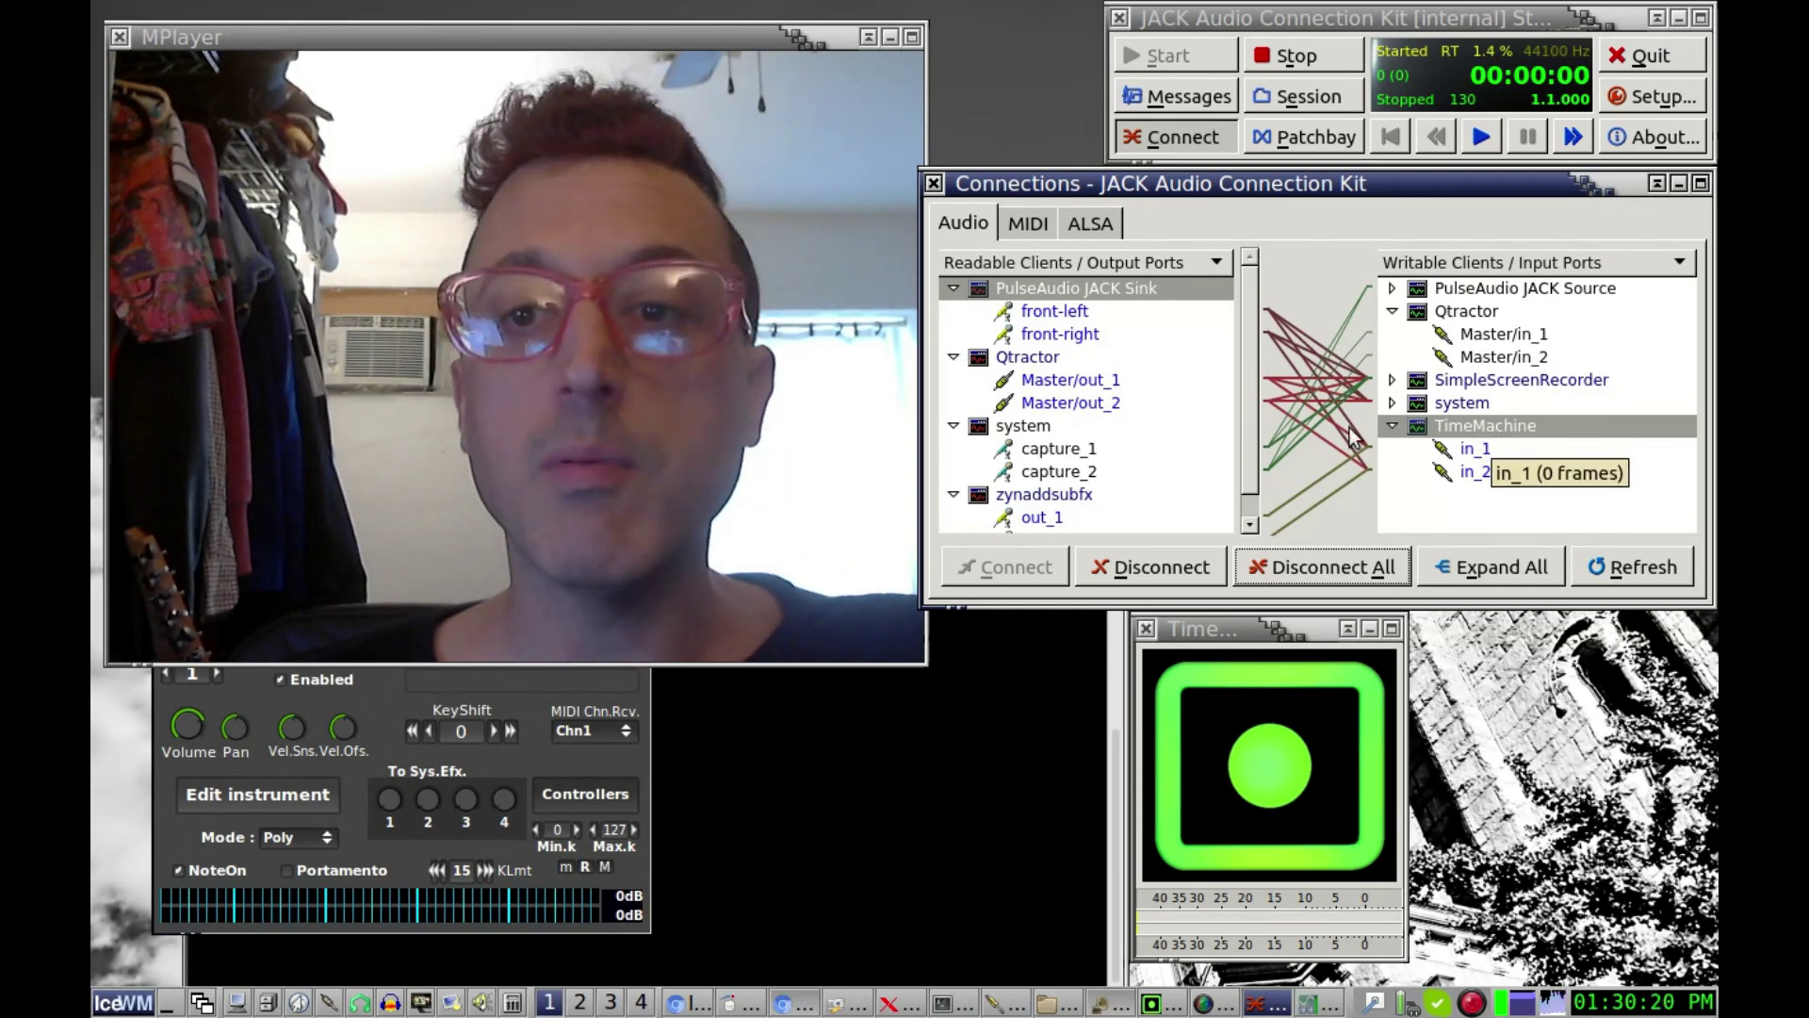
pyautogui.scroll(-1, 1248, 434)
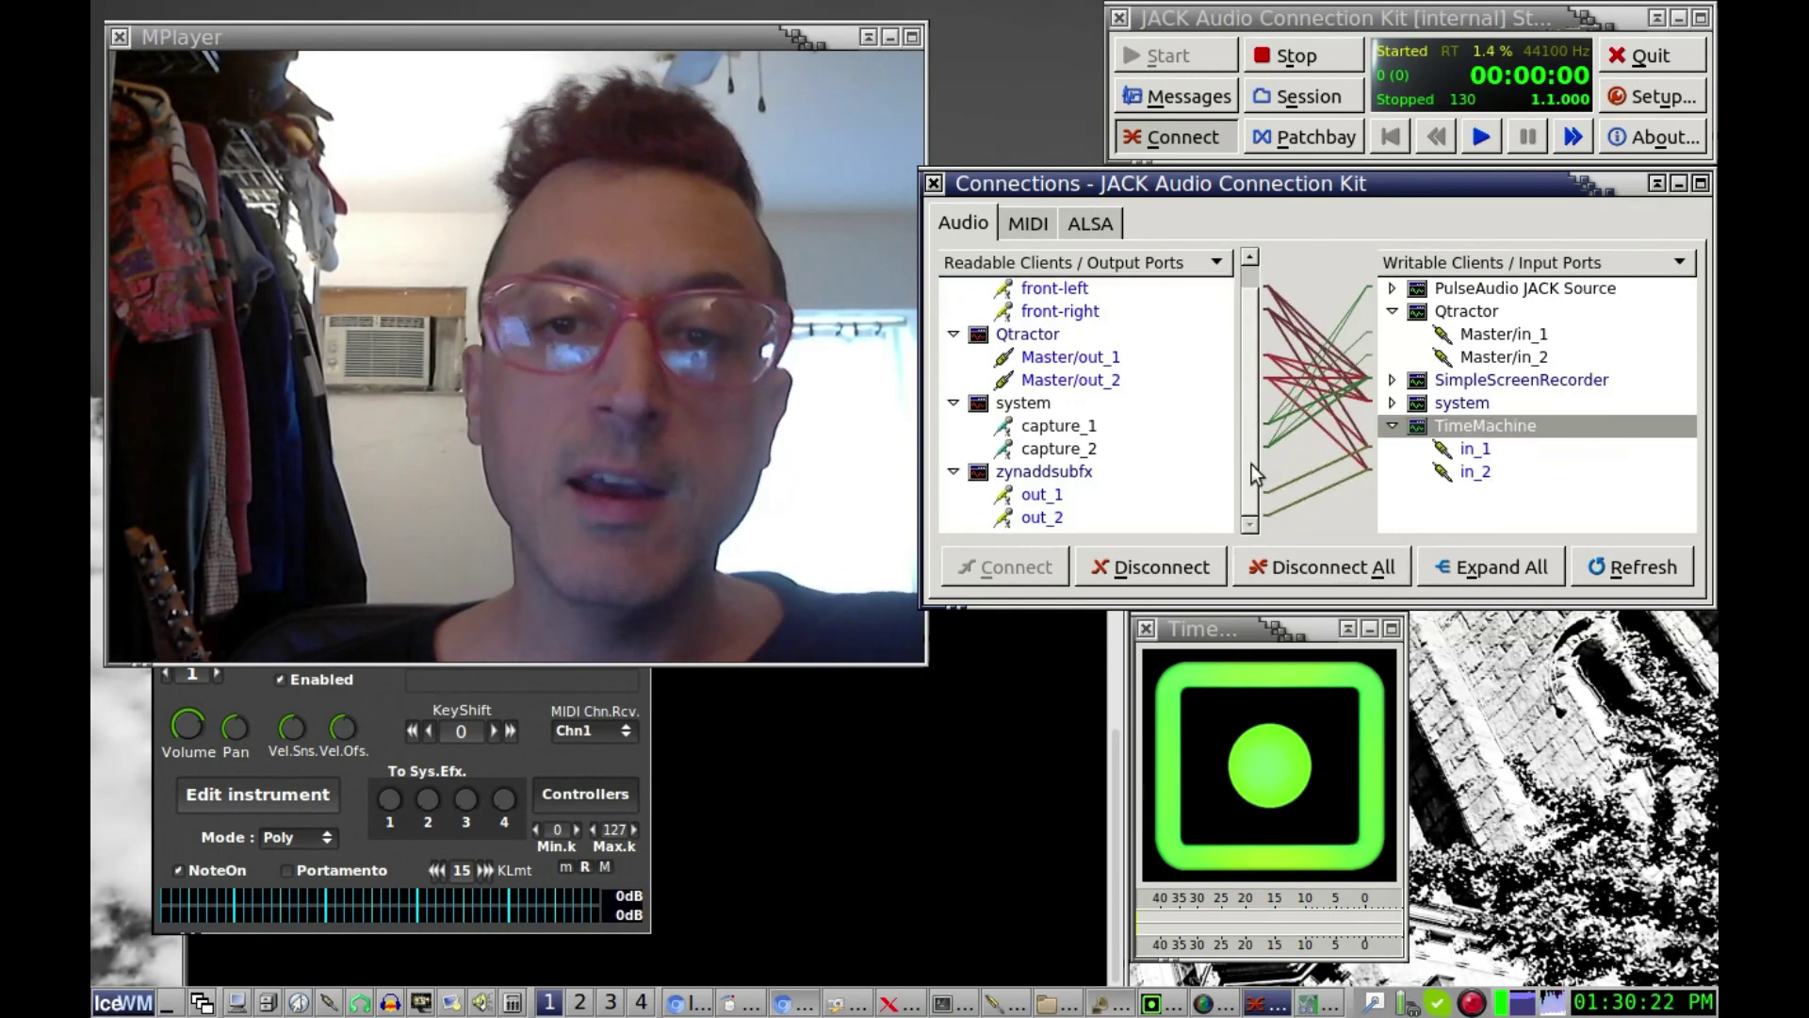
pyautogui.scroll(1, 1251, 464)
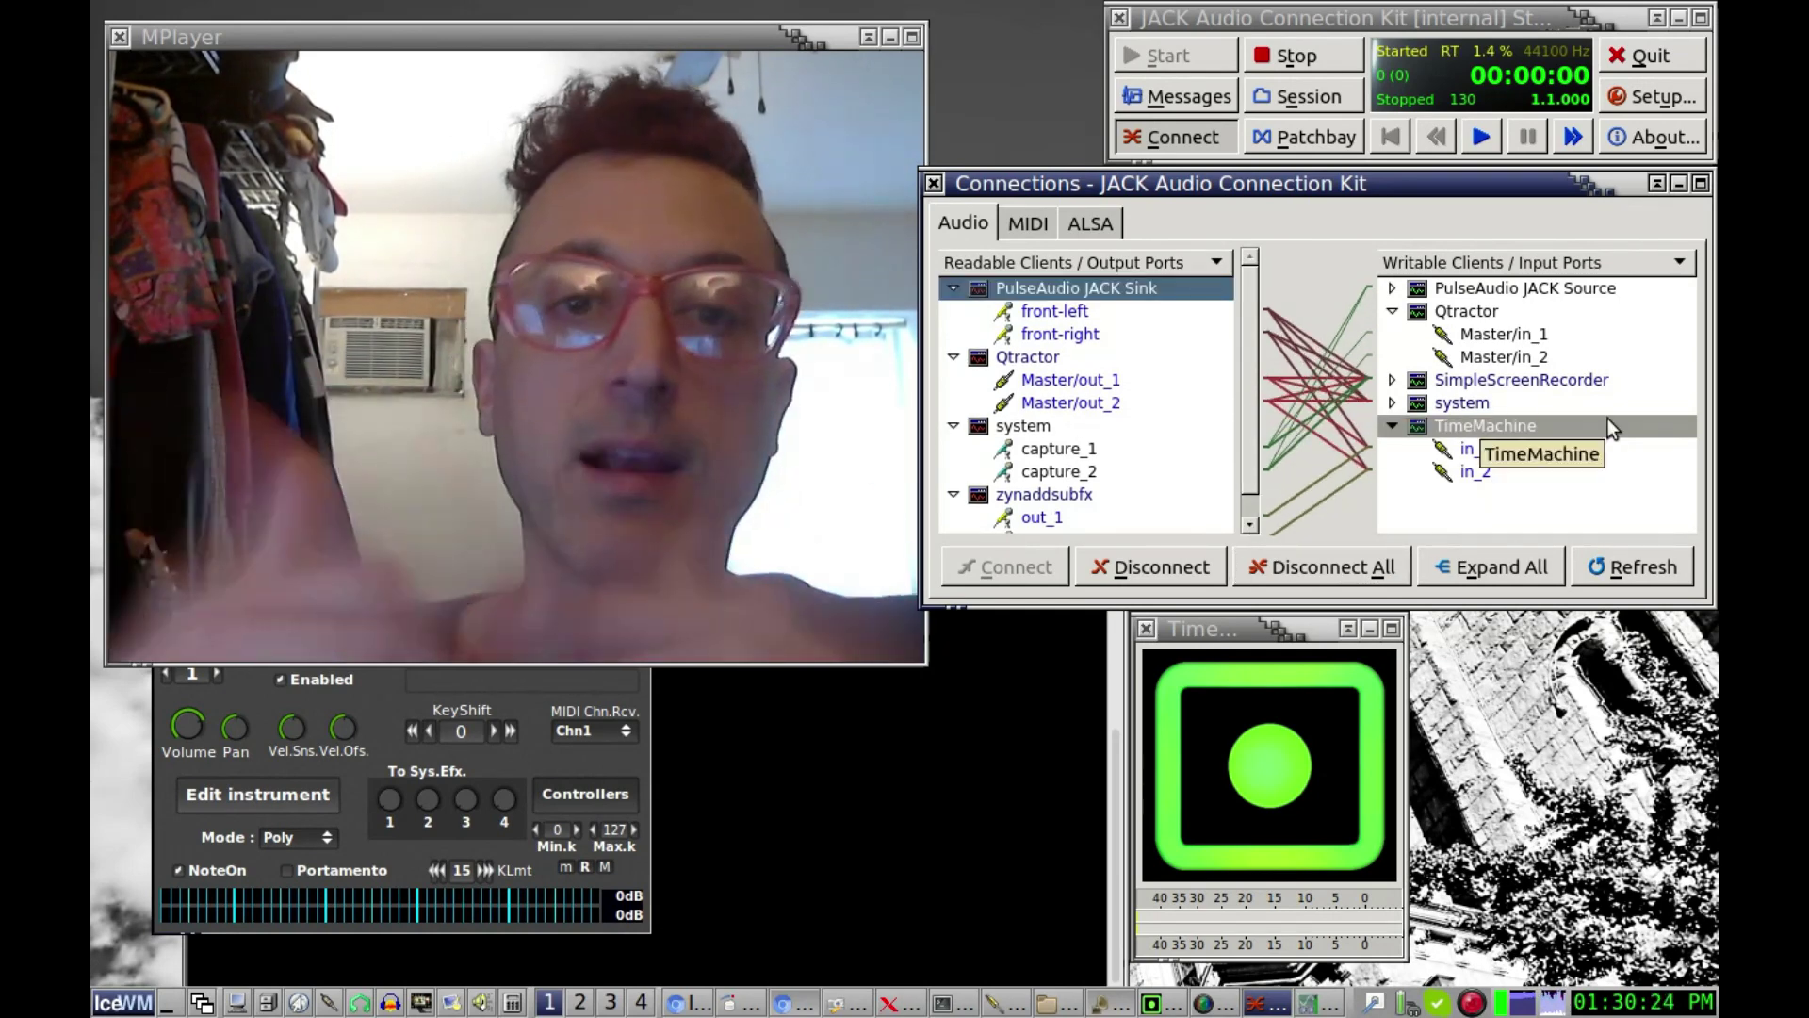